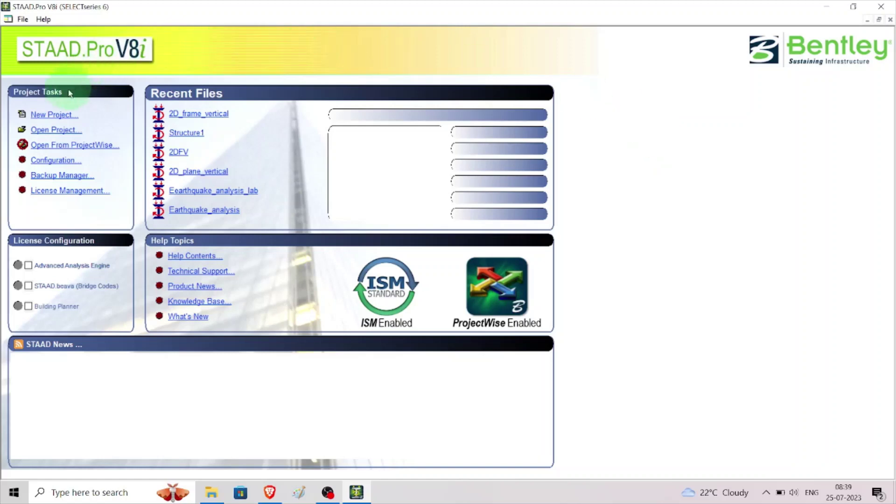
# Create a new Space project with the file name 2D_frame_horizontal, starting in Add Beam mode
pyautogui.click(61, 118)
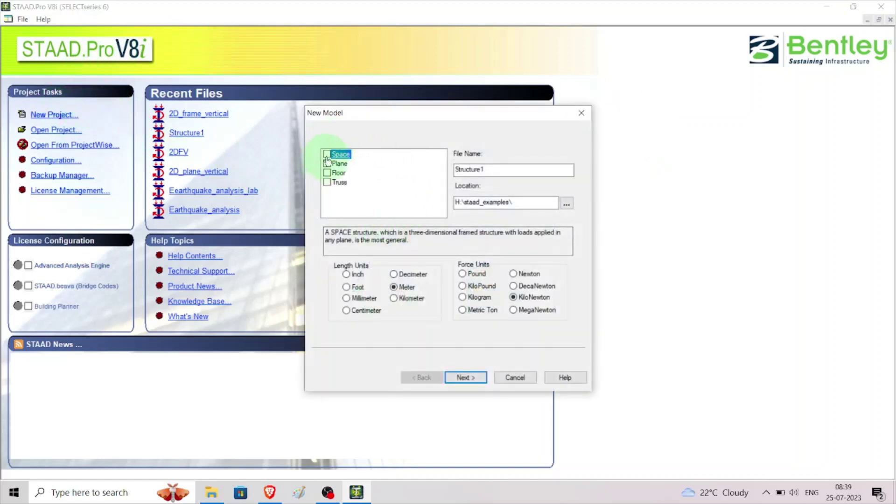
pyautogui.click(327, 154)
pyautogui.click(501, 175)
pyautogui.doubleClick(501, 174)
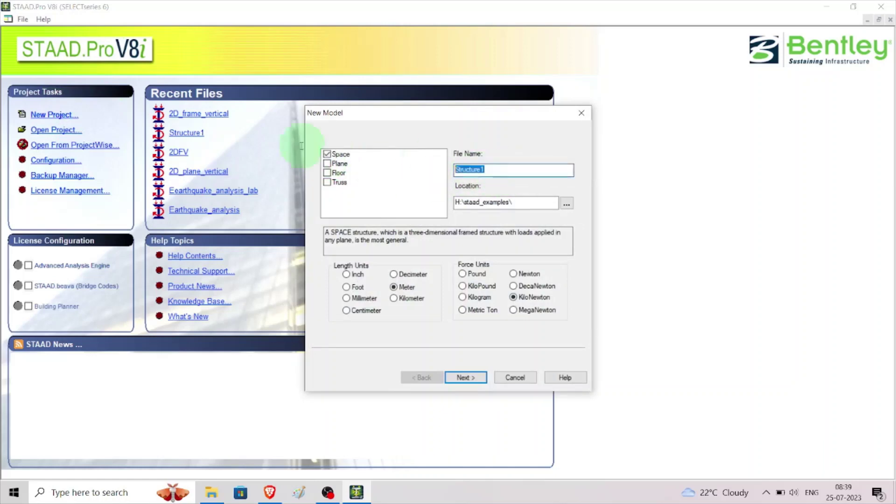
pyautogui.write('2D')
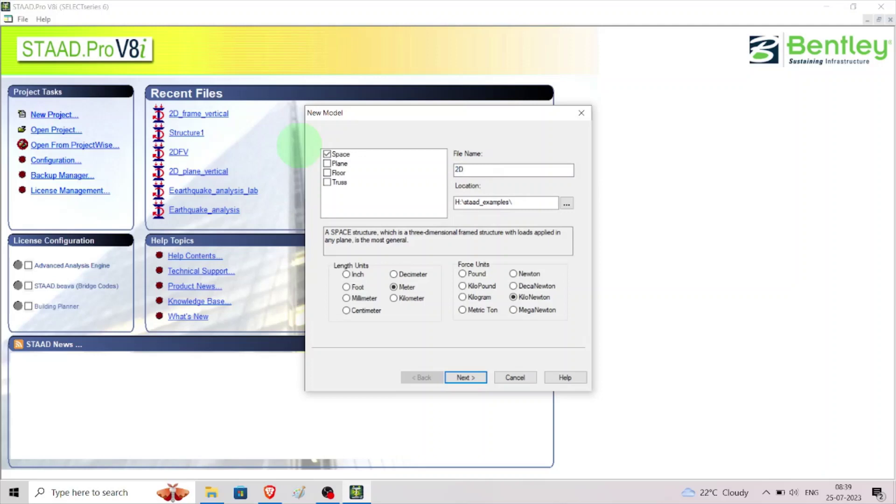
pyautogui.write('_frame_horizontal')
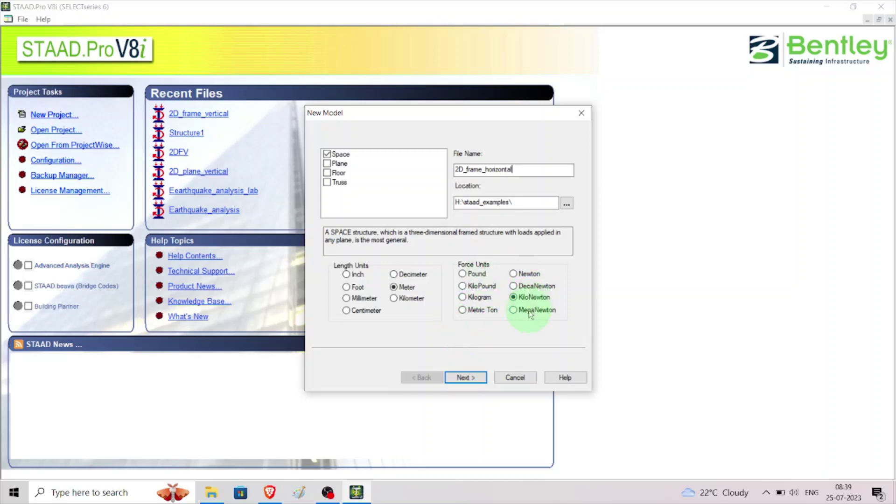
pyautogui.click(465, 377)
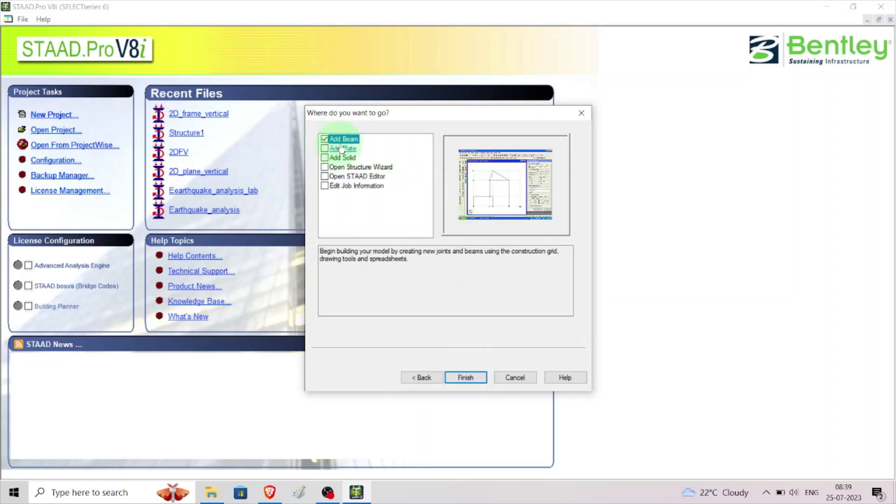
pyautogui.click(478, 382)
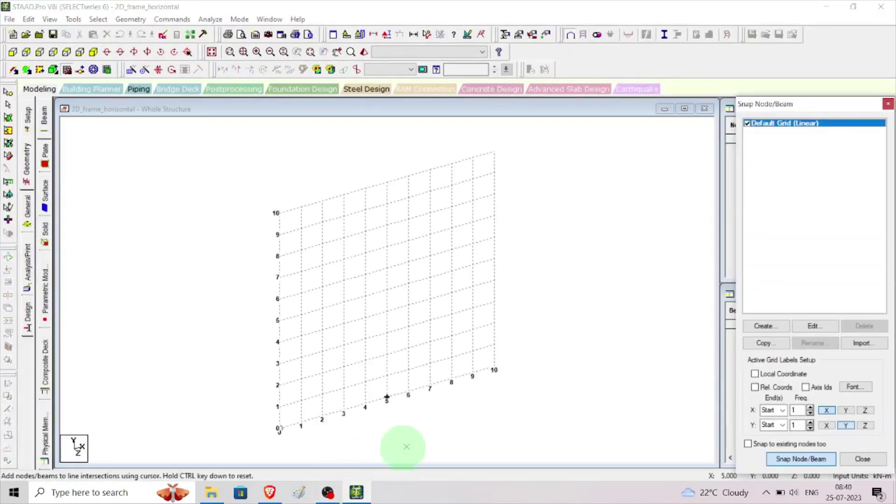
# Dismiss the snap grid dialog and enter the first node at X 0, Y 0, Z 0 in the node table
pyautogui.moveTo(825, 105); pyautogui.dragTo(805, 130)
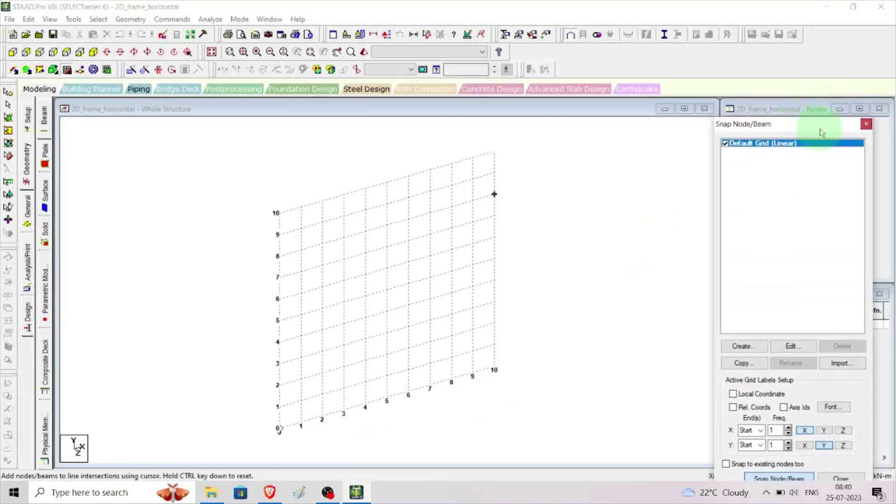
pyautogui.click(865, 124)
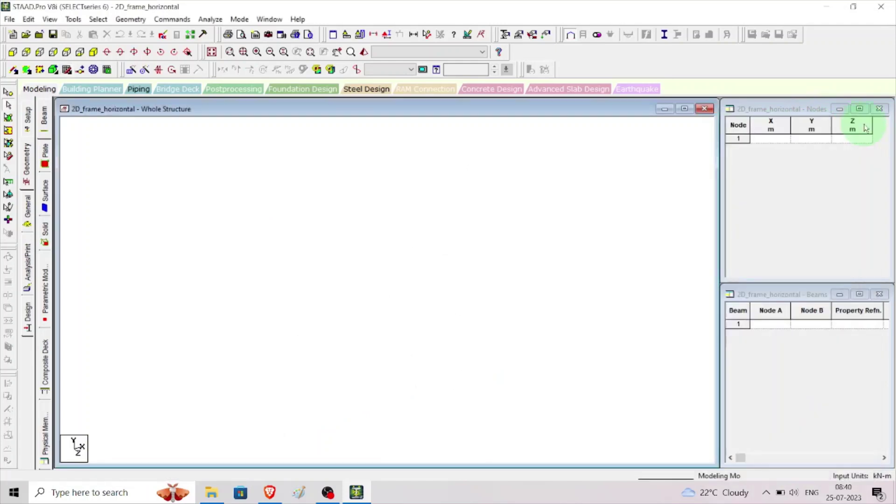
pyautogui.click(786, 139)
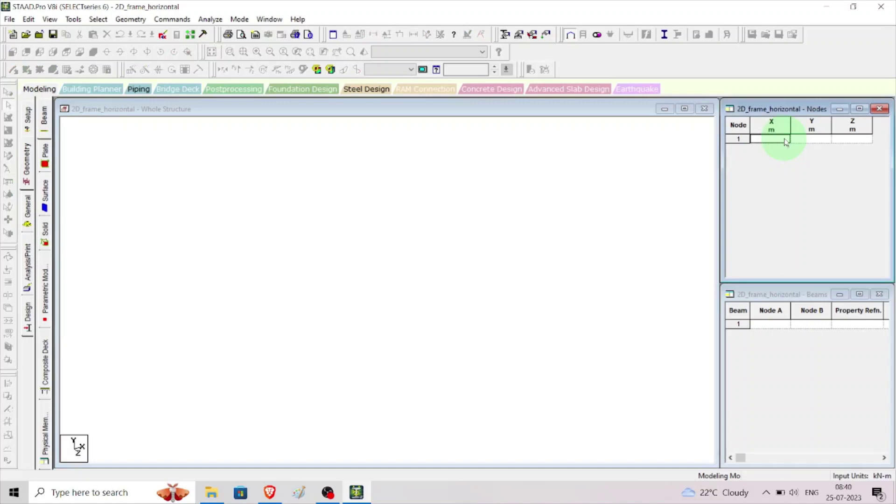
pyautogui.write('0')
pyautogui.press('Tab')
pyautogui.press('Tab')
pyautogui.press('Tab')
# Add a second node at X 0, Y 3, Z 0 m in the node table
pyautogui.write('0')
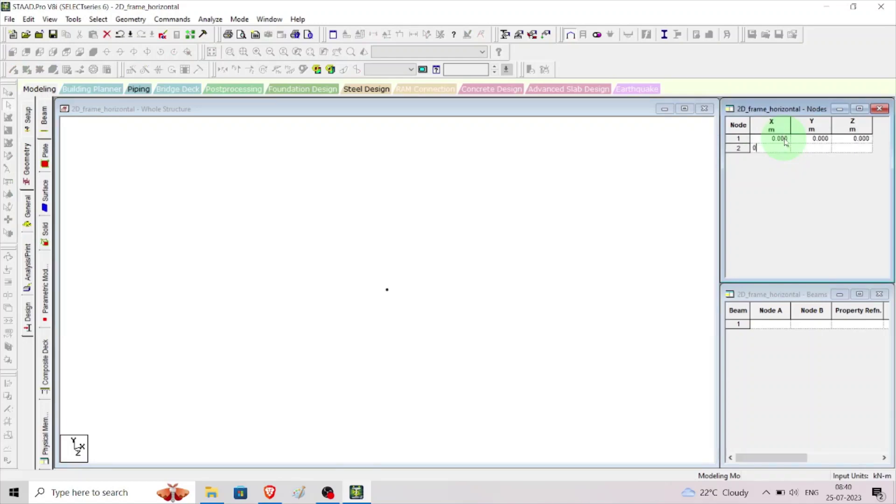
pyautogui.press('Tab')
pyautogui.write('3')
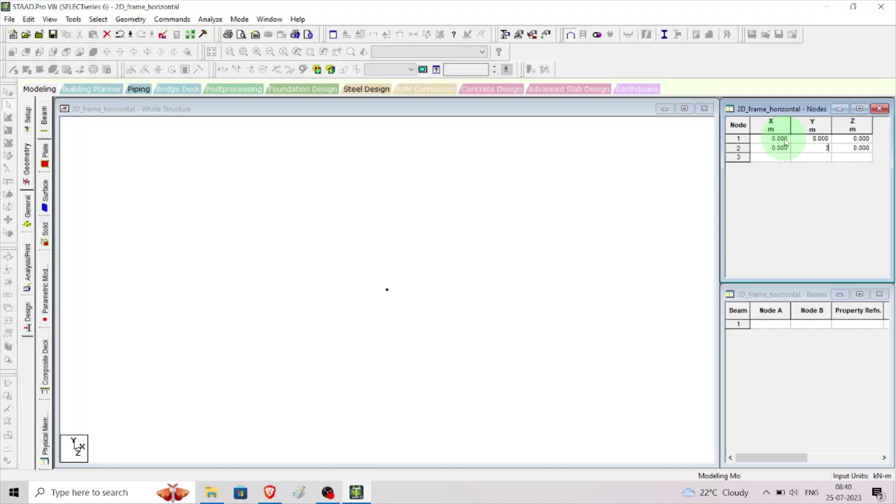
pyautogui.press('Tab')
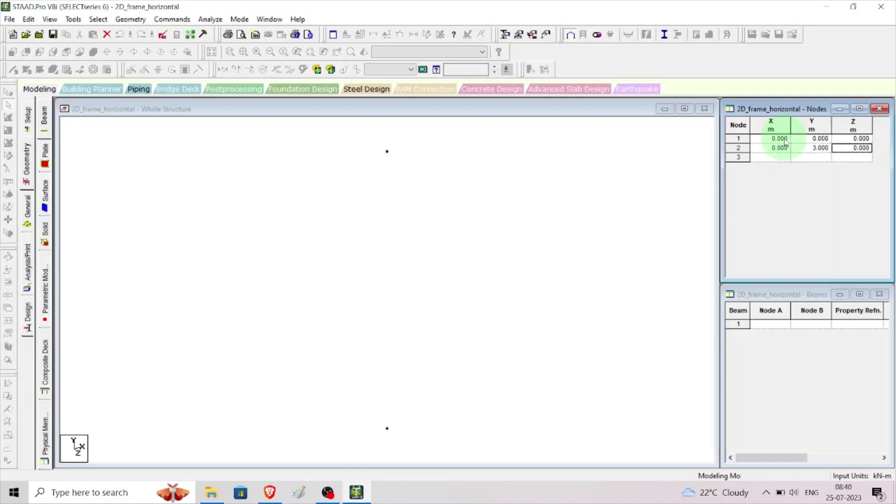
pyautogui.press('Tab')
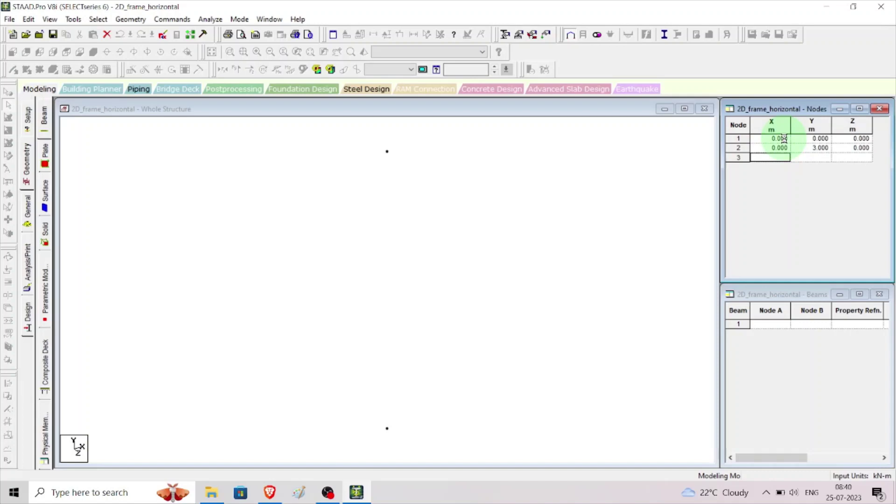
# Add a third node at X 0, Y 6, Z 0 m in the node table
pyautogui.doubleClick(784, 138)
pyautogui.press('Tab')
pyautogui.press('Tab')
pyautogui.press('Tab')
pyautogui.press('Tab')
pyautogui.press('Tab')
pyautogui.press('Tab')
pyautogui.write('0')
pyautogui.press('Tab')
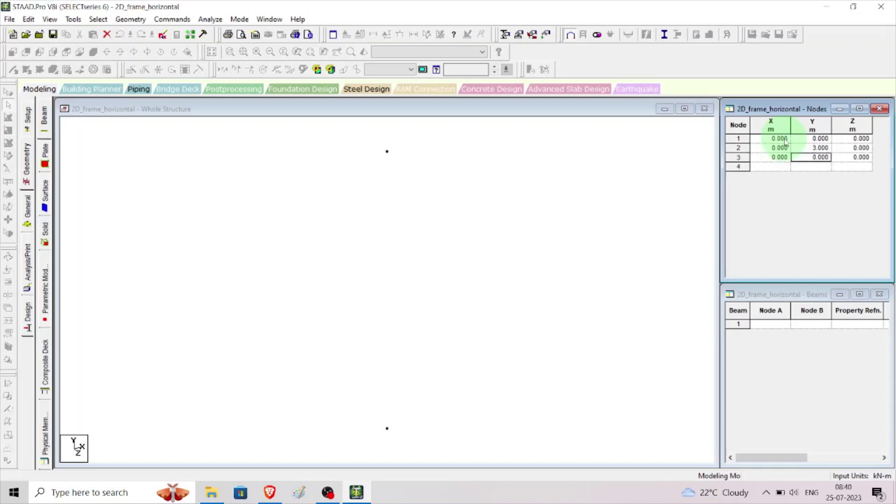
pyautogui.write('6')
pyautogui.press('Tab')
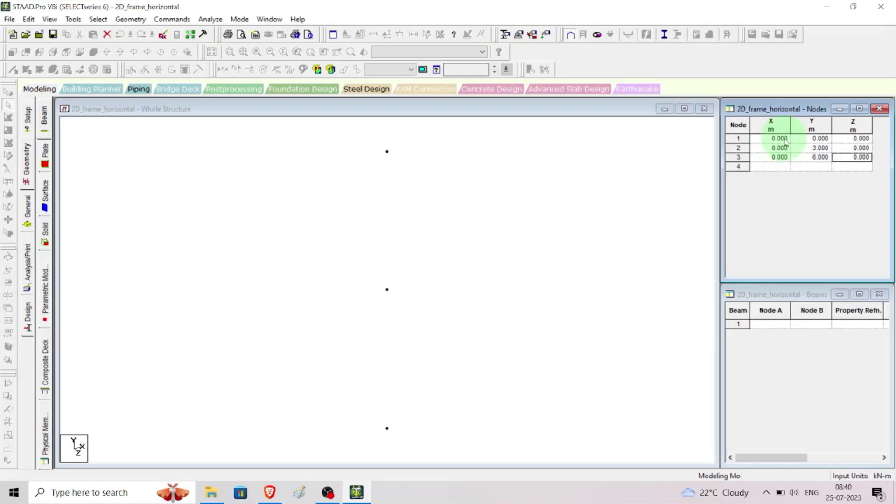
pyautogui.press('Tab')
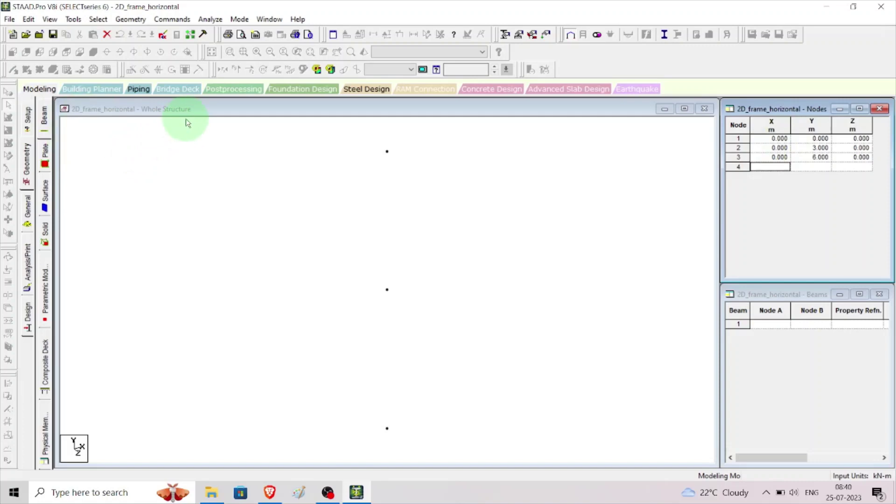
# Draw a vertical member from the base node through the middle node to the top node
pyautogui.click(281, 112)
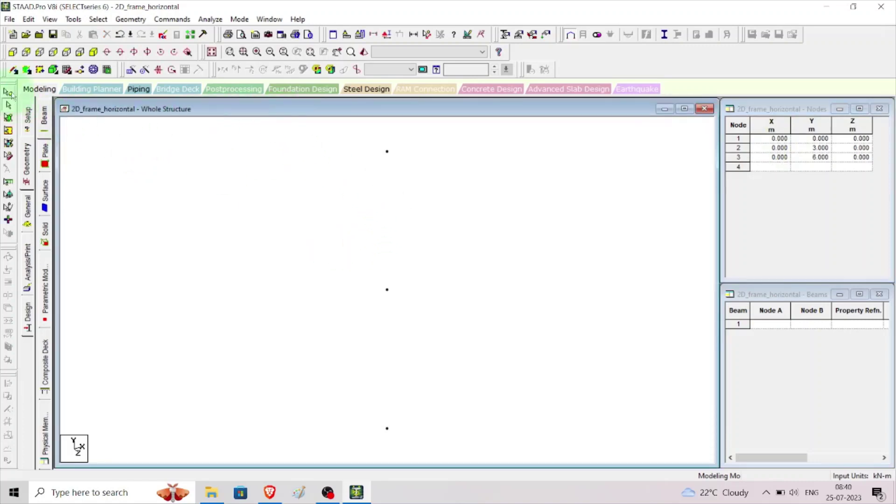
pyautogui.click(13, 70)
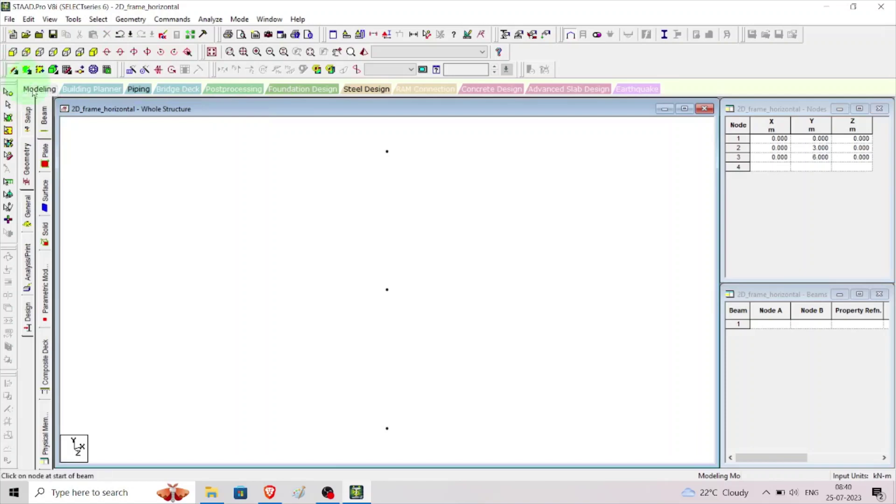
pyautogui.moveTo(388, 428); pyautogui.dragTo(389, 154)
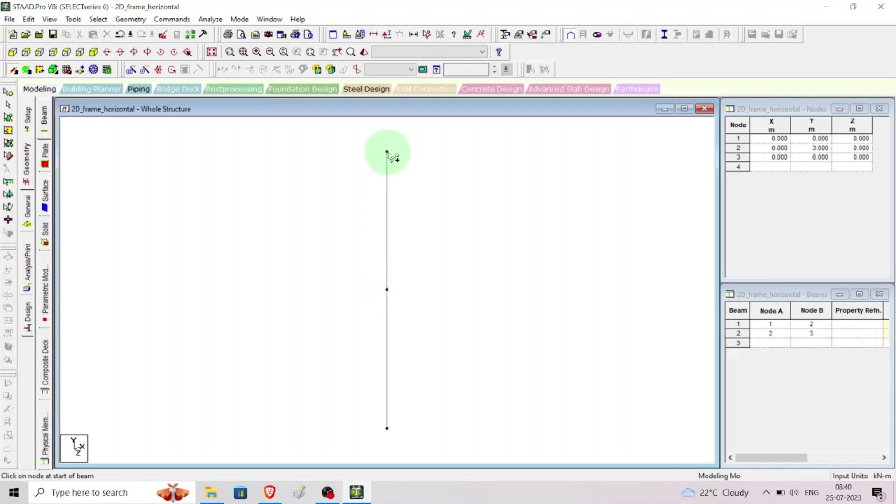
pyautogui.scroll(-1, 462, 267)
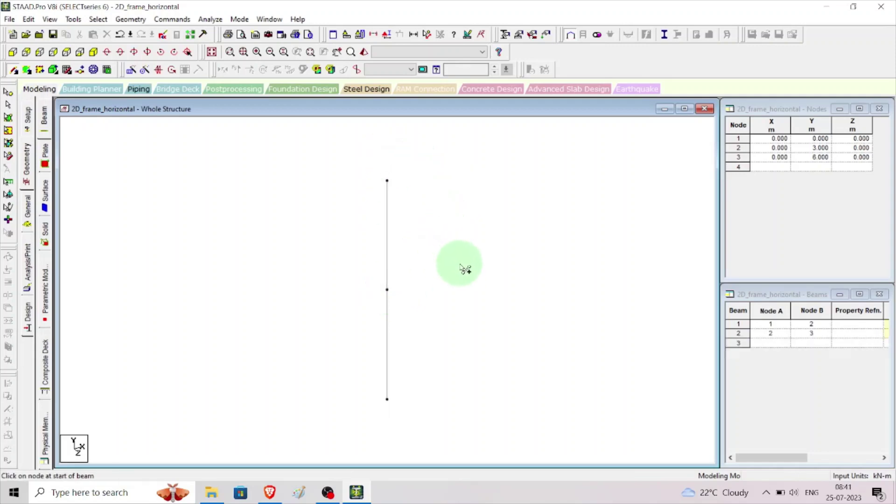
pyautogui.scroll(-2, 463, 268)
pyautogui.scroll(1, 462, 225)
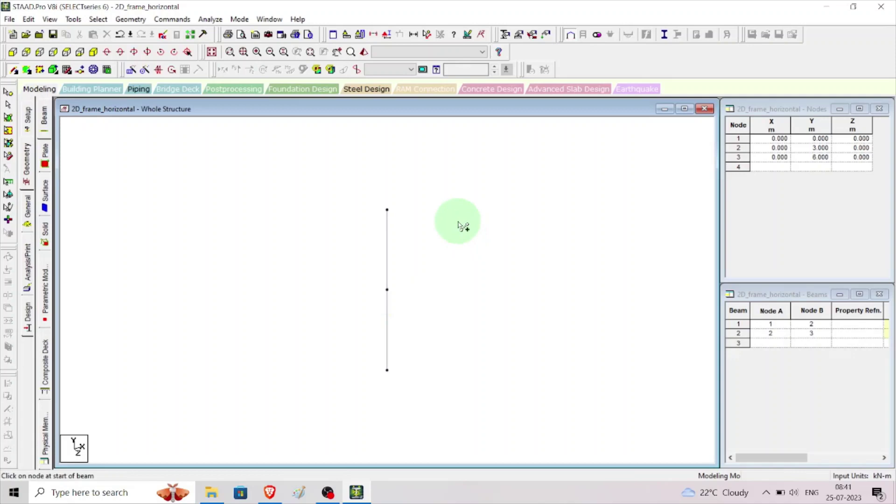
pyautogui.press('Escape')
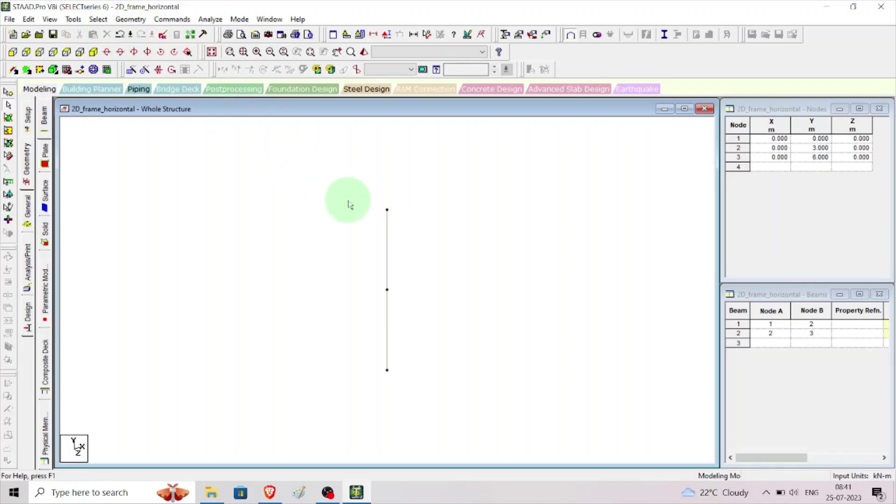
# Repeat both column members once along global X with 4 m spacing, using Translational Repeat with linked steps and an open base
pyautogui.moveTo(337, 178); pyautogui.dragTo(431, 416)
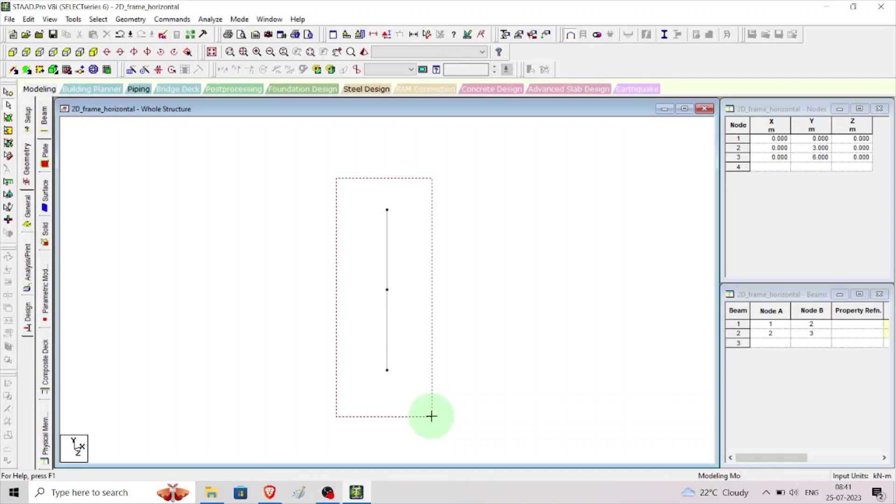
pyautogui.moveTo(432, 416); pyautogui.dragTo(431, 418)
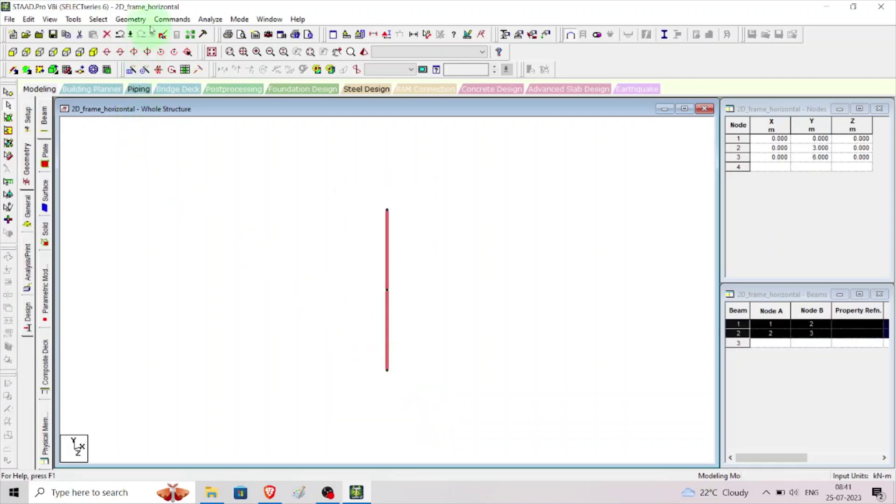
pyautogui.click(132, 19)
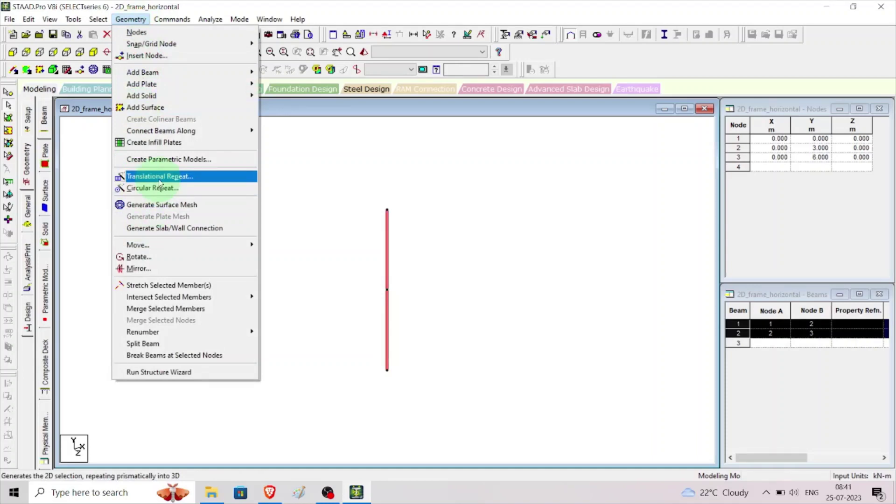
pyautogui.click(160, 180)
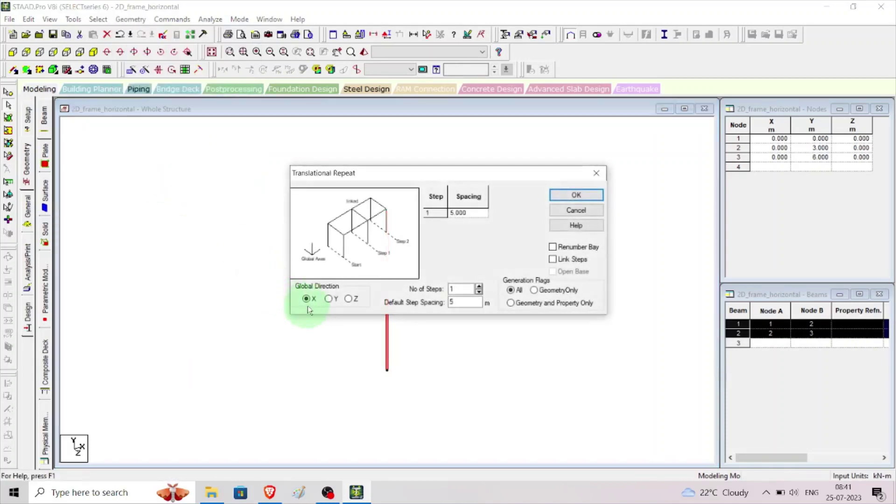
pyautogui.doubleClick(462, 302)
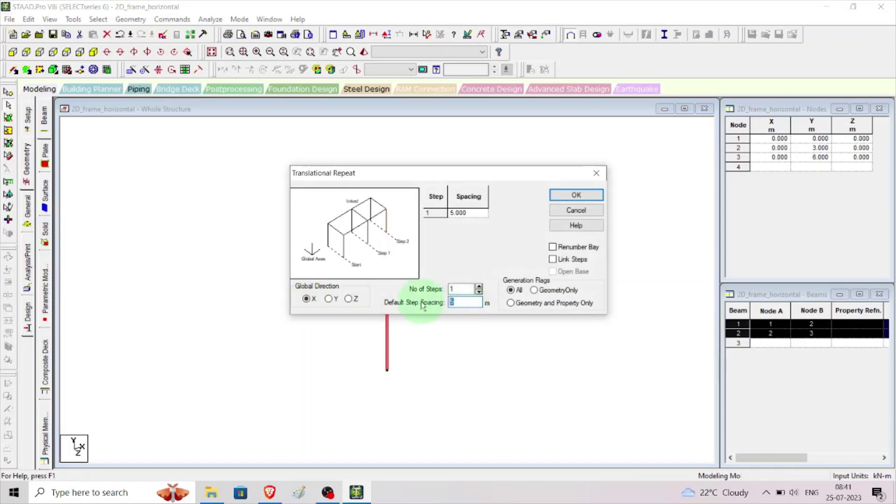
pyautogui.write('4')
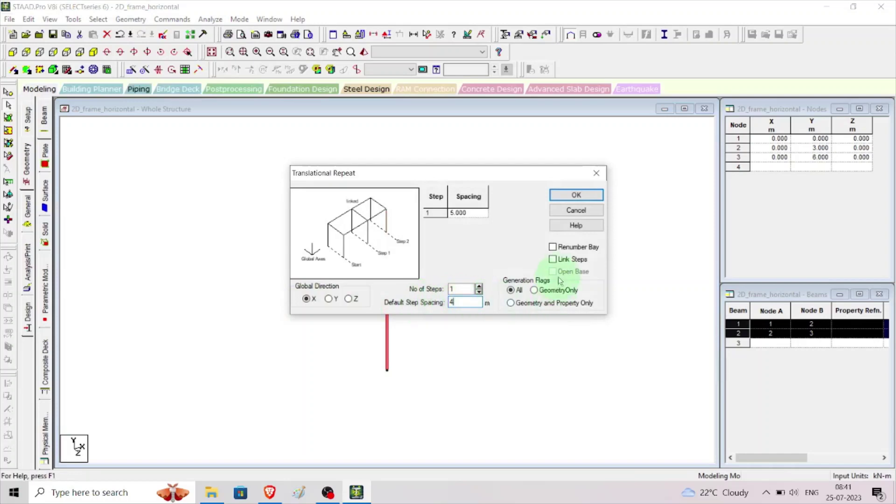
pyautogui.click(553, 260)
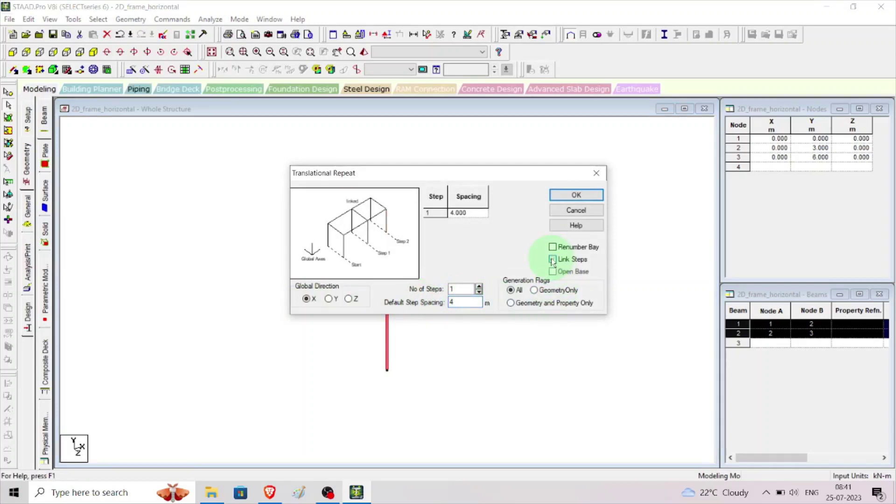
pyautogui.click(553, 272)
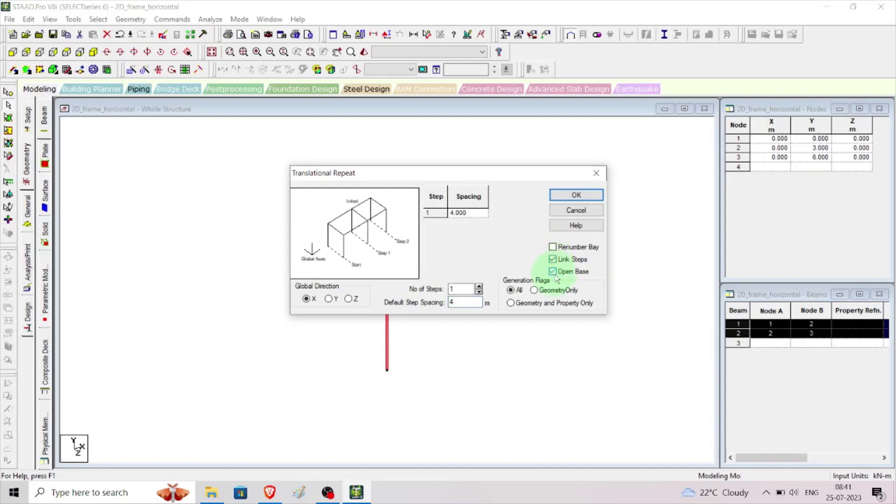
pyautogui.click(582, 201)
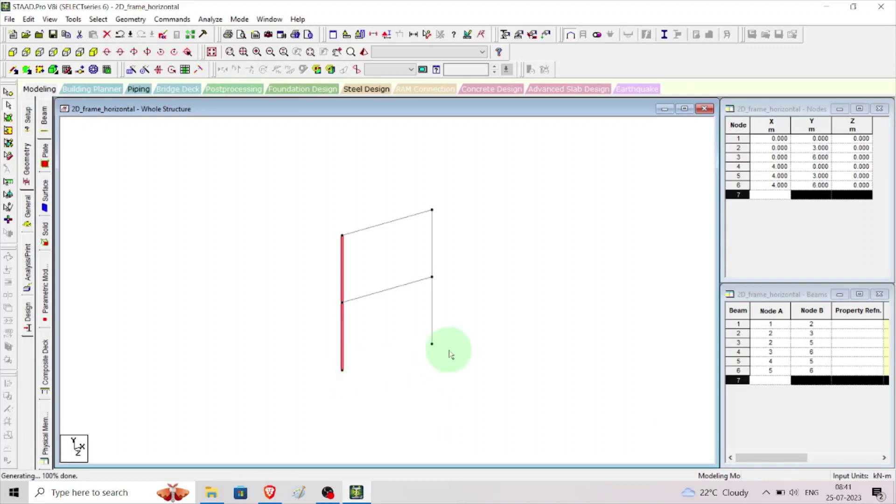
# Define a rectangular concrete section with YD 0.45 m and ZD 0.45 m for the frame members
pyautogui.click(12, 52)
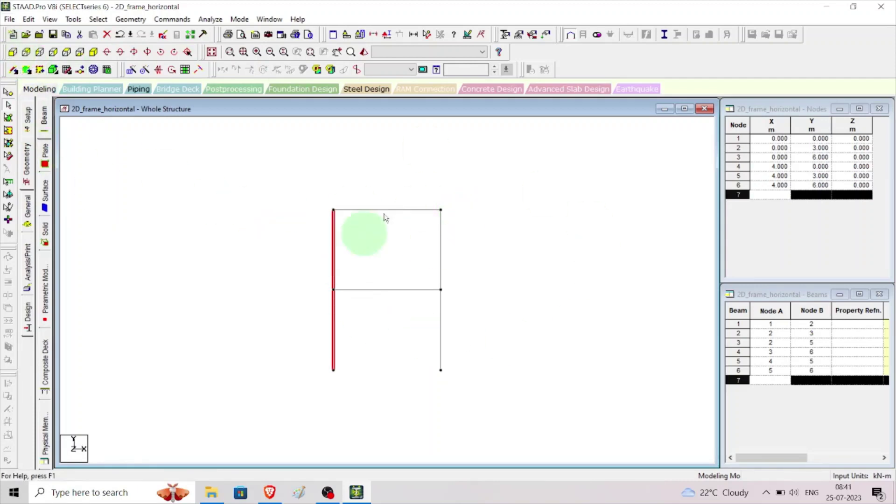
pyautogui.click(529, 224)
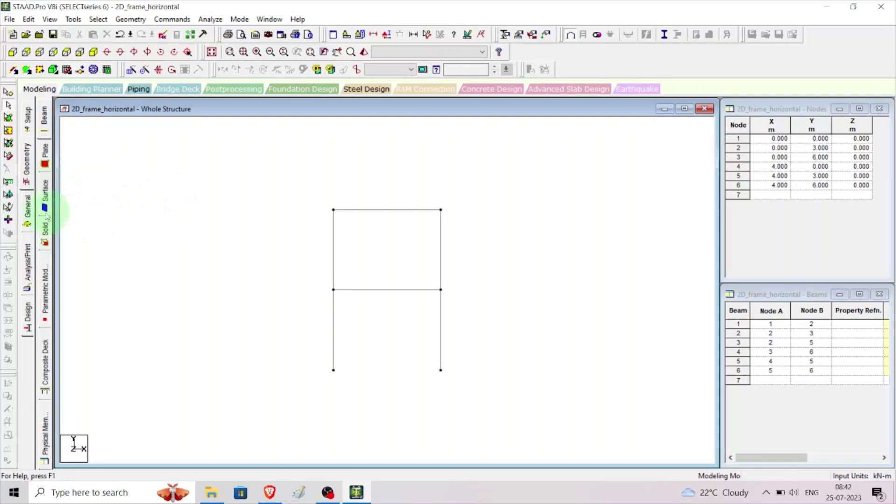
pyautogui.click(28, 212)
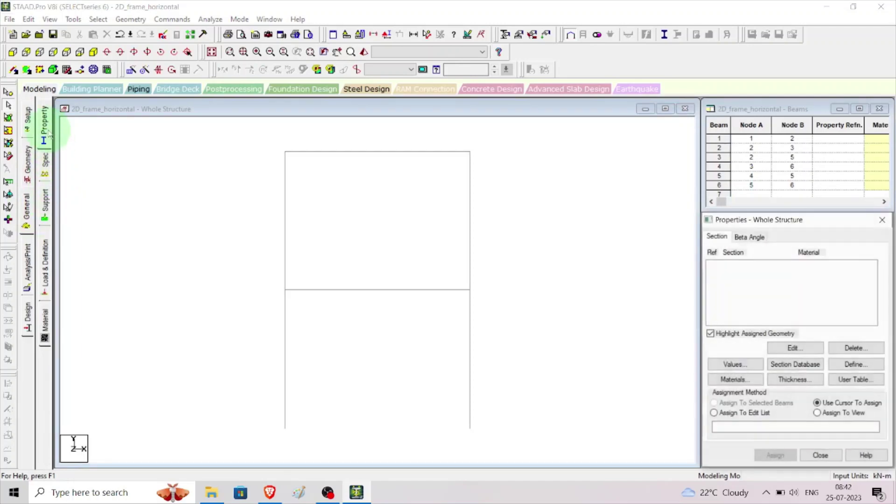
pyautogui.click(867, 368)
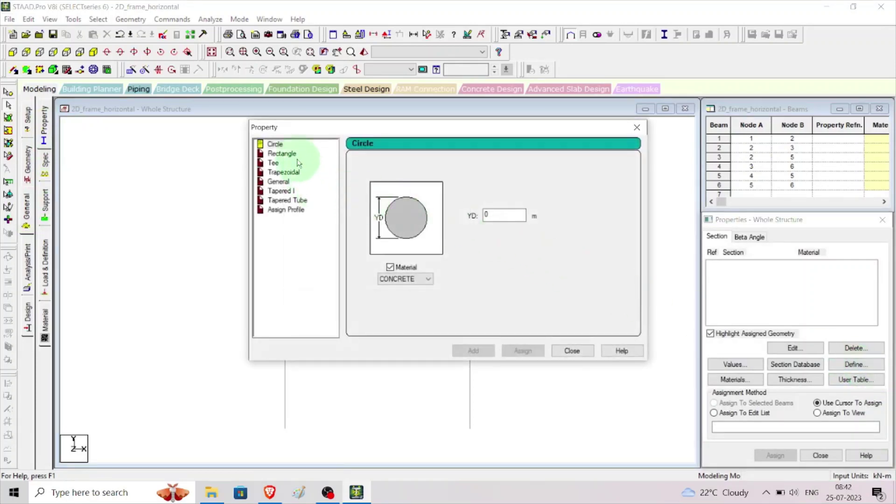
pyautogui.click(295, 155)
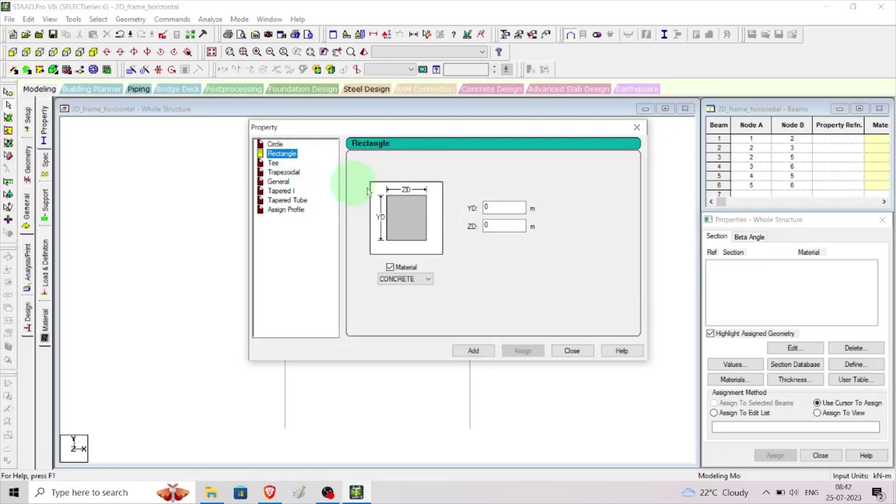
pyautogui.click(505, 208)
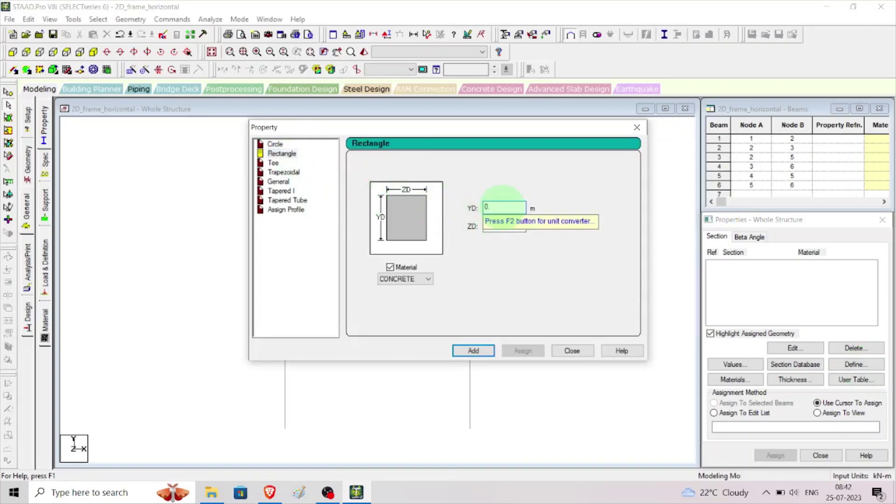
pyautogui.click(499, 226)
pyautogui.write('0')
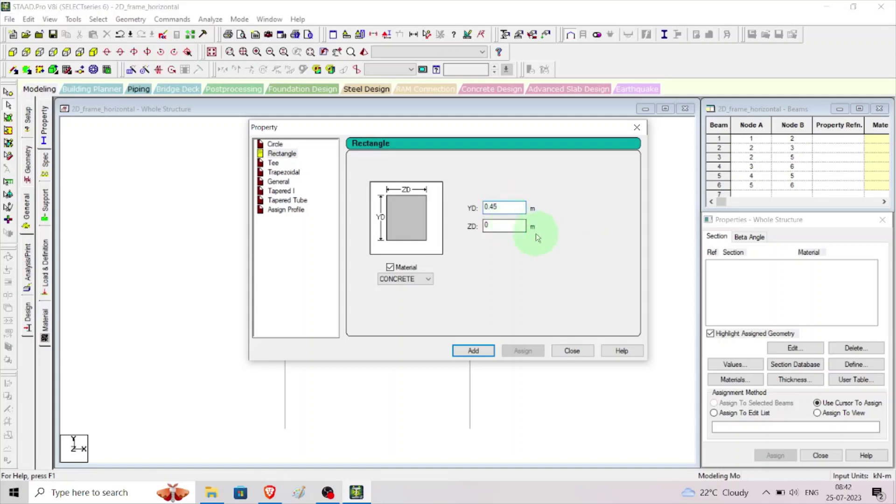
pyautogui.write('.45')
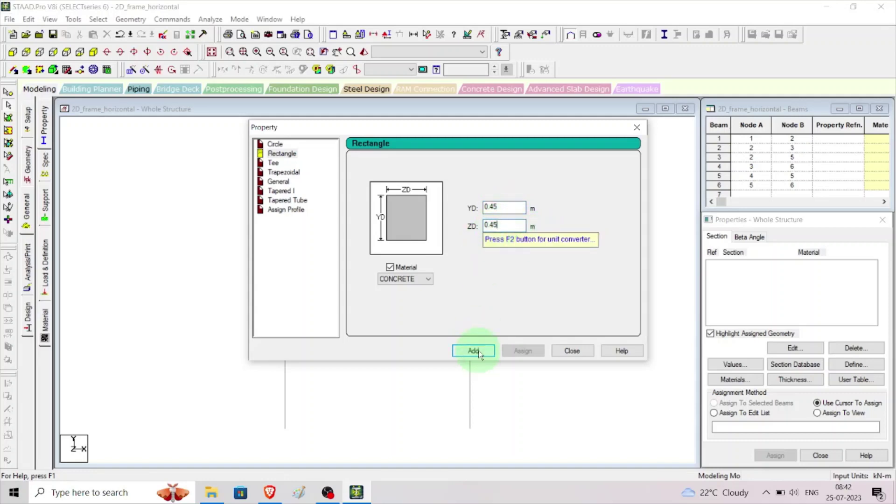
pyautogui.click(472, 351)
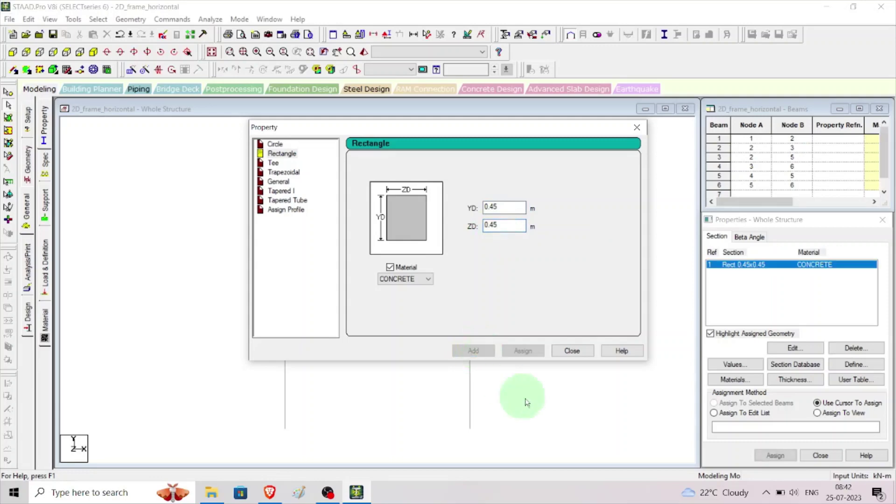
pyautogui.click(572, 350)
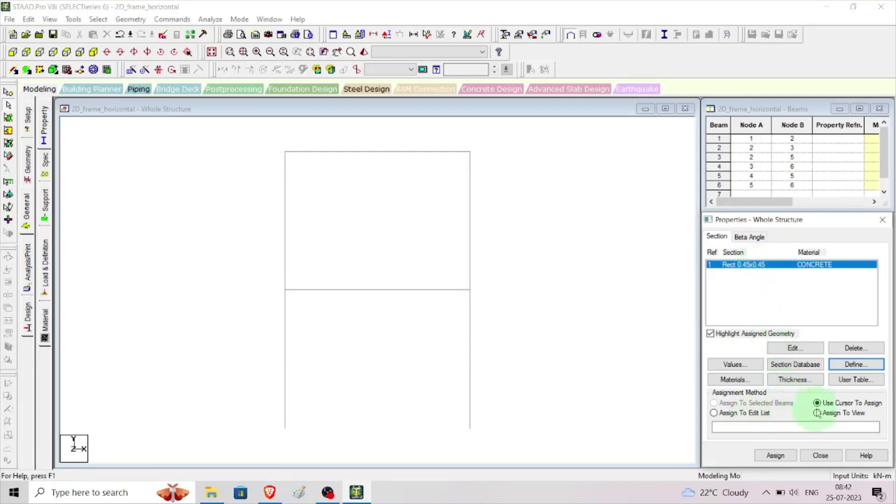
# Assign the 0.45 x 0.45 rectangular section to all members in the view
pyautogui.click(817, 412)
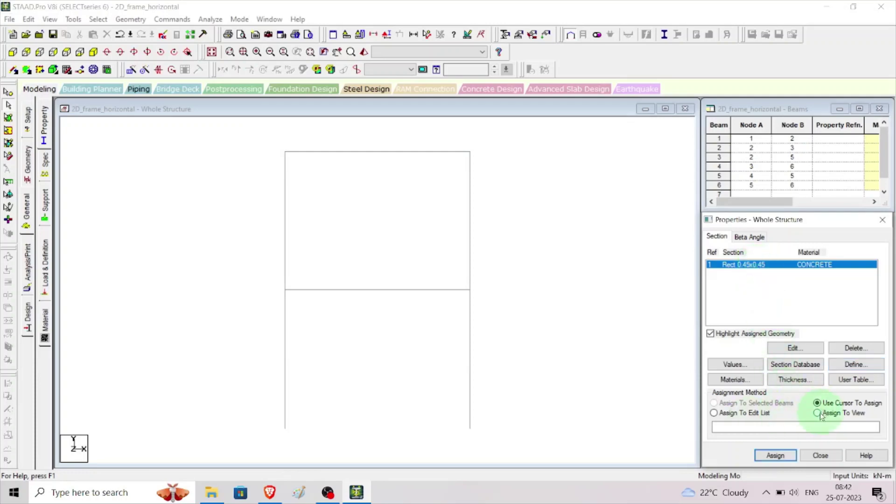
pyautogui.click(788, 457)
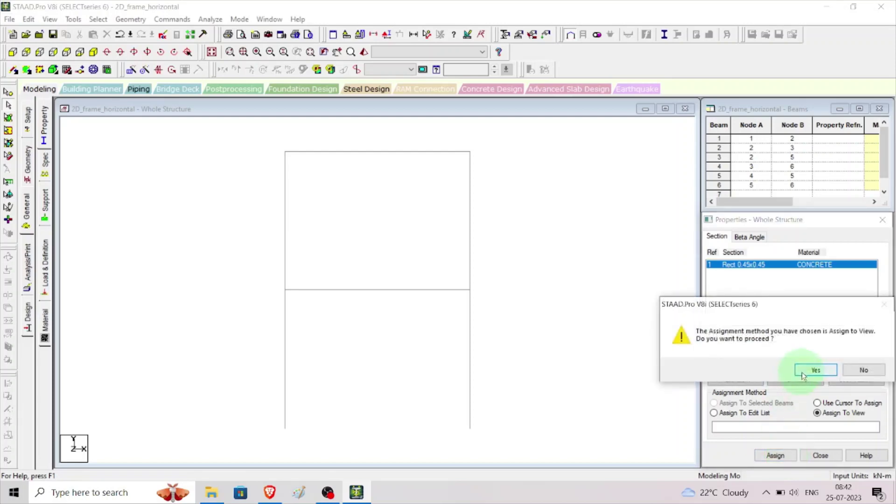
pyautogui.click(801, 372)
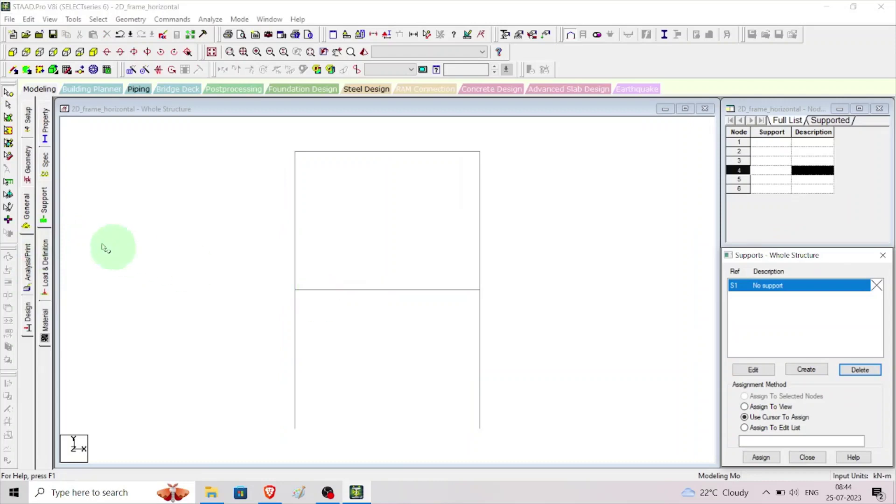
# Create a fixed support definition for the frame
pyautogui.click(27, 211)
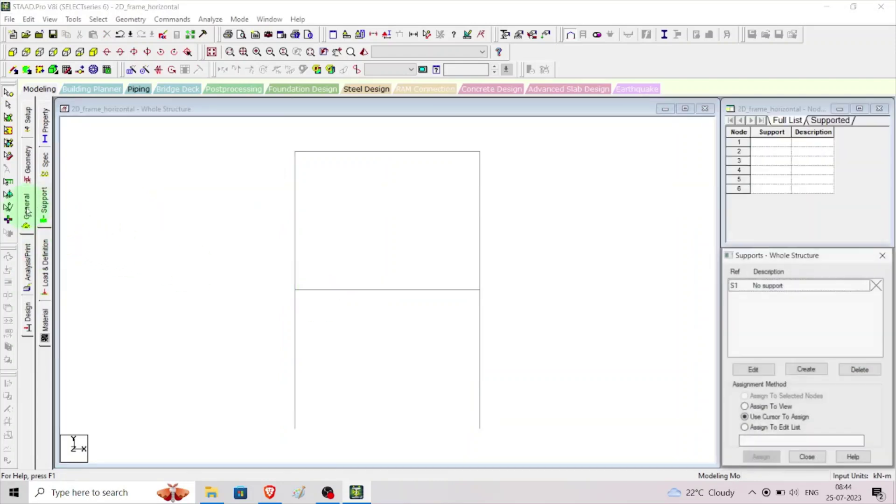
pyautogui.click(44, 203)
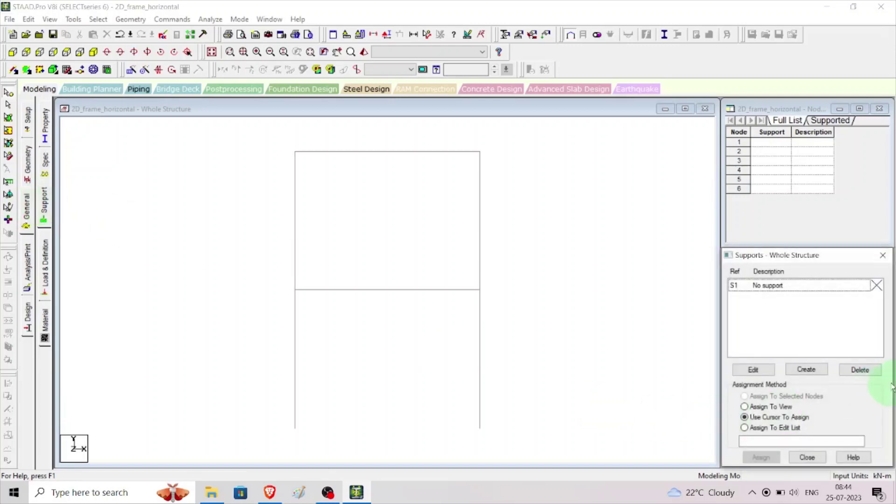
pyautogui.click(823, 373)
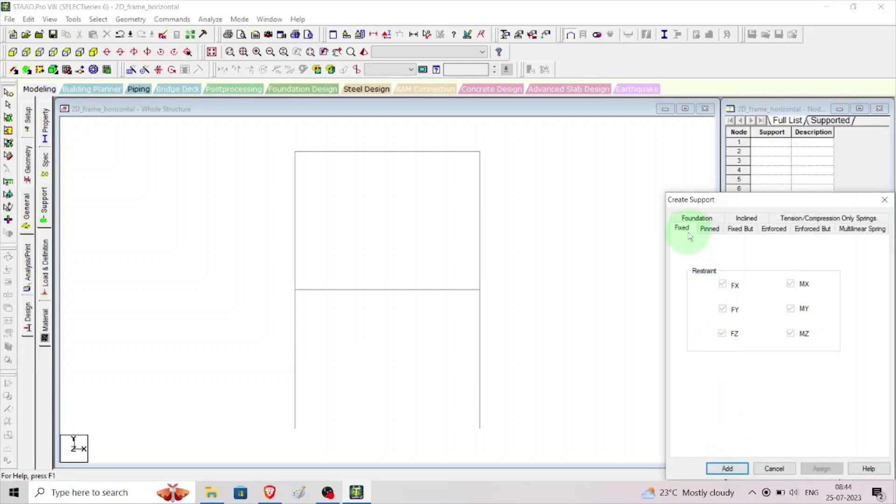
pyautogui.click(727, 468)
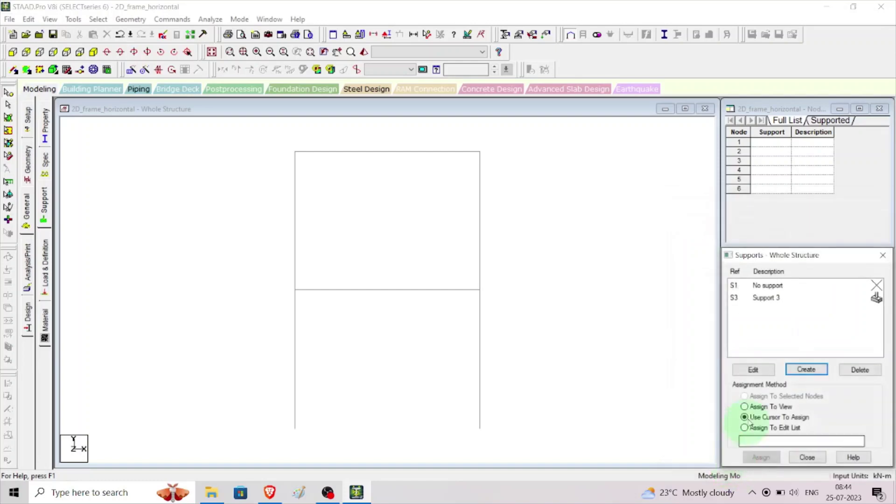
# Create a pinned support definition in addition to the fixed one
pyautogui.click(806, 369)
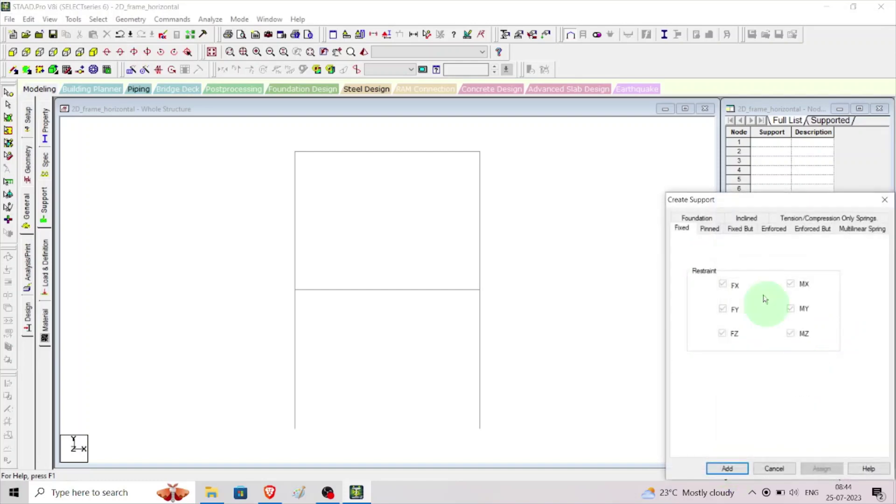
pyautogui.click(709, 230)
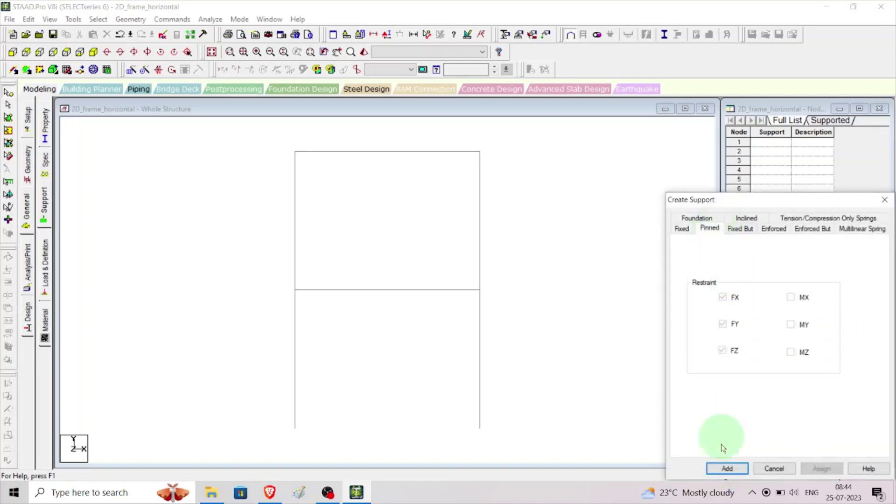
pyautogui.click(727, 469)
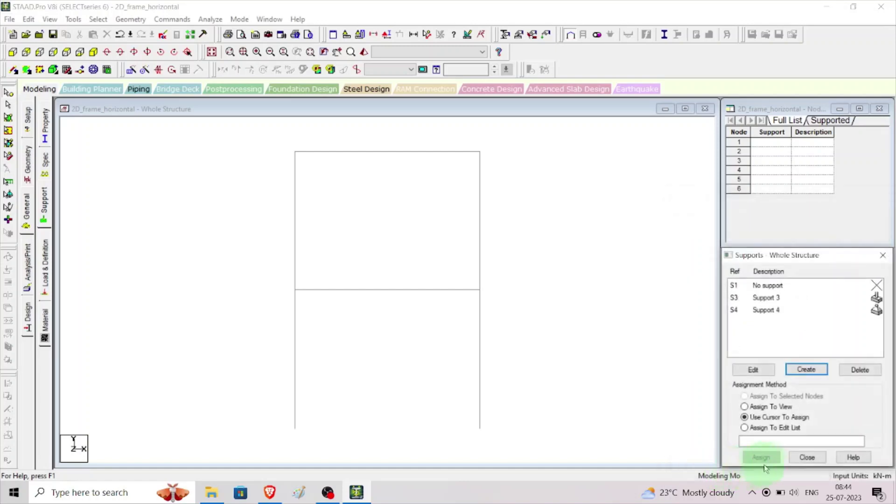
# Assign the fixed support to node 1 at the base of the left column, accepting the auto save
pyautogui.click(783, 300)
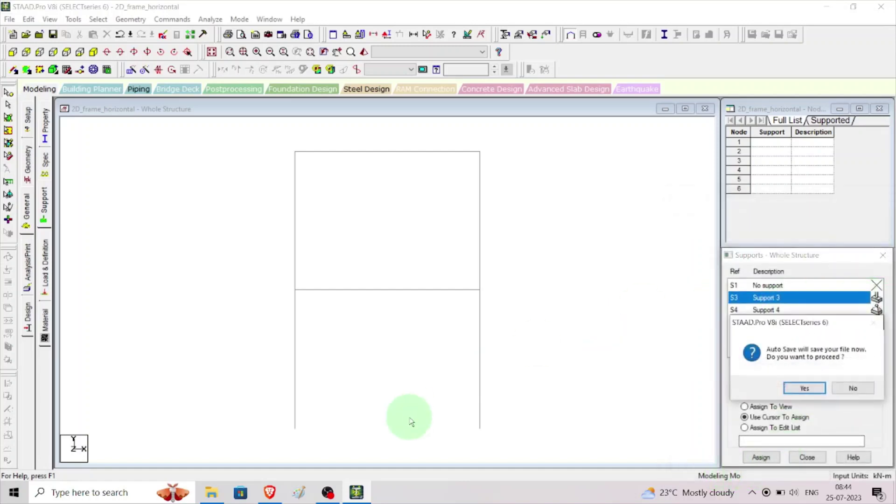
pyautogui.click(811, 390)
pyautogui.click(387, 262)
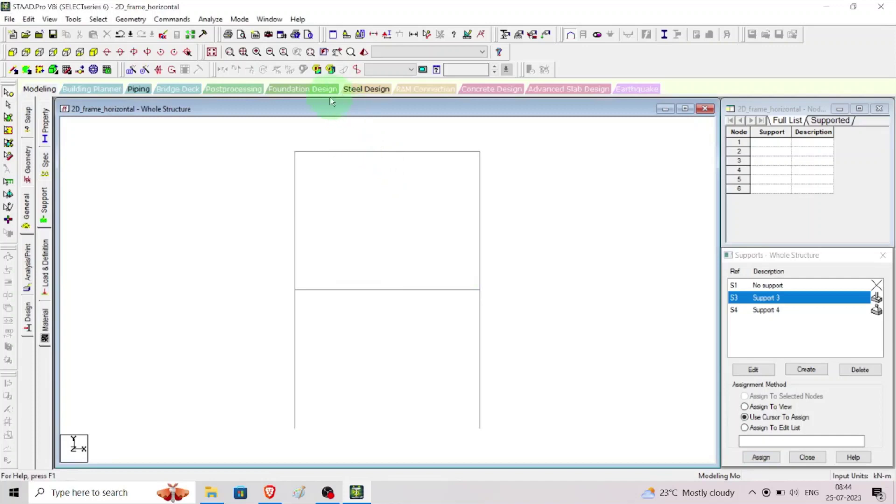
pyautogui.click(295, 429)
pyautogui.click(823, 396)
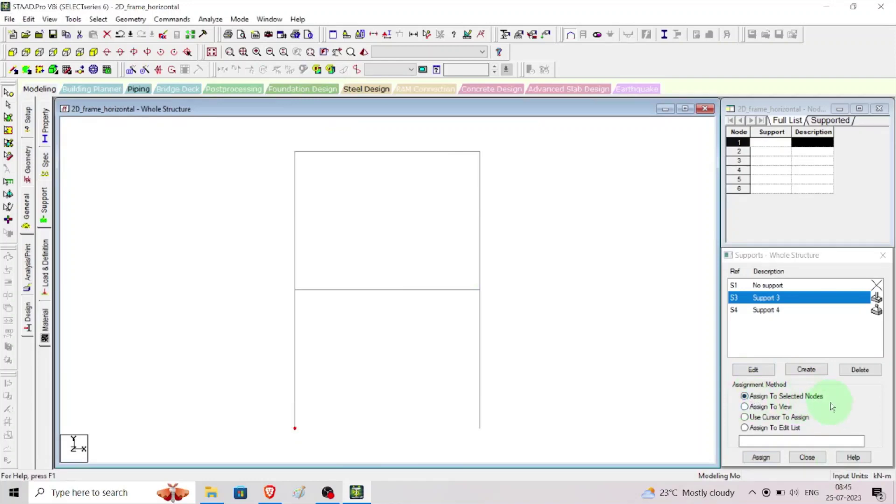
pyautogui.click(771, 461)
pyautogui.click(809, 388)
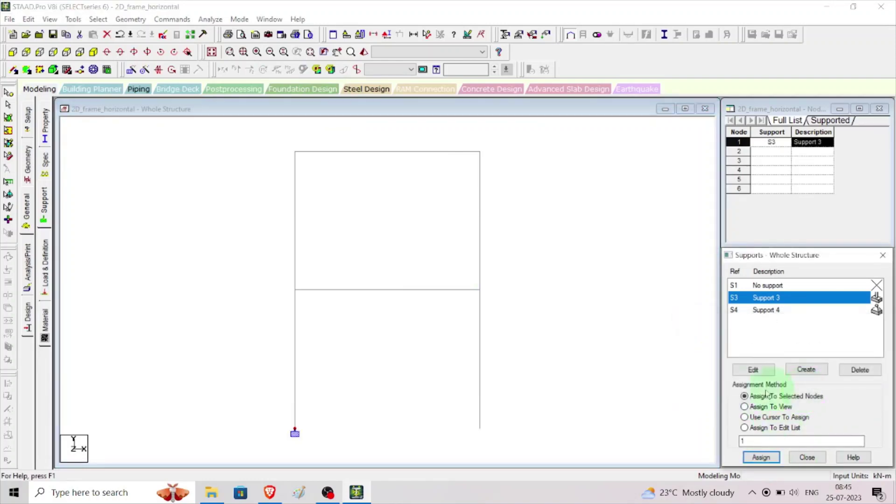
# Assign the pinned support to node 4 at the base of the right column
pyautogui.click(784, 315)
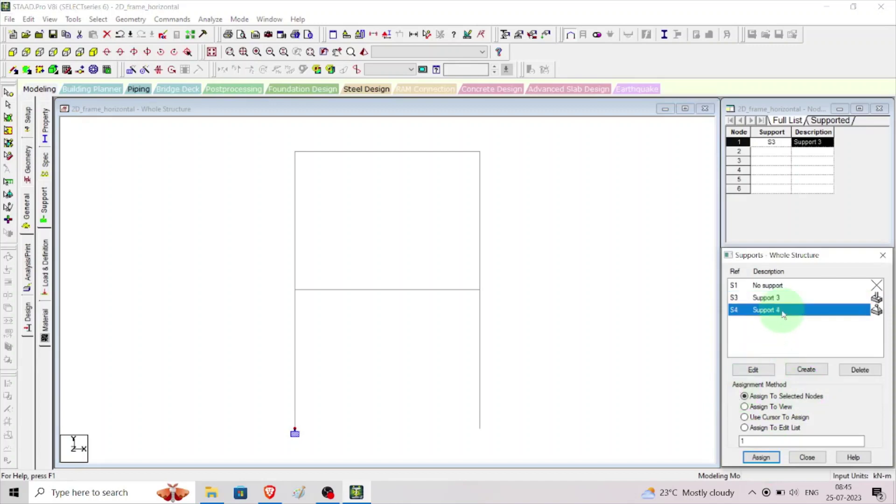
pyautogui.click(480, 429)
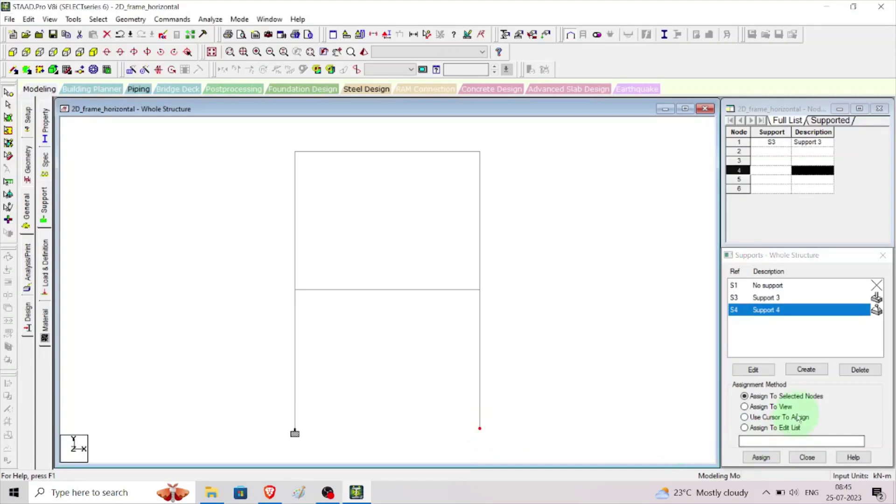
pyautogui.click(767, 397)
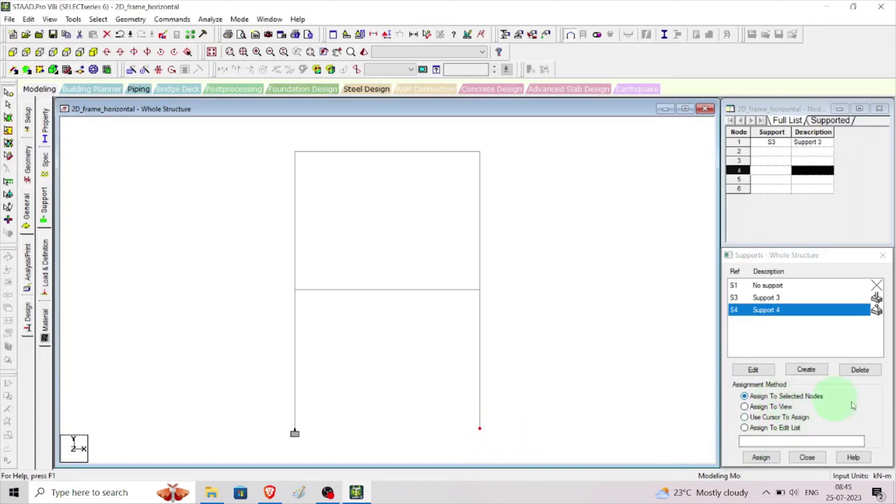
pyautogui.click(761, 458)
pyautogui.click(814, 389)
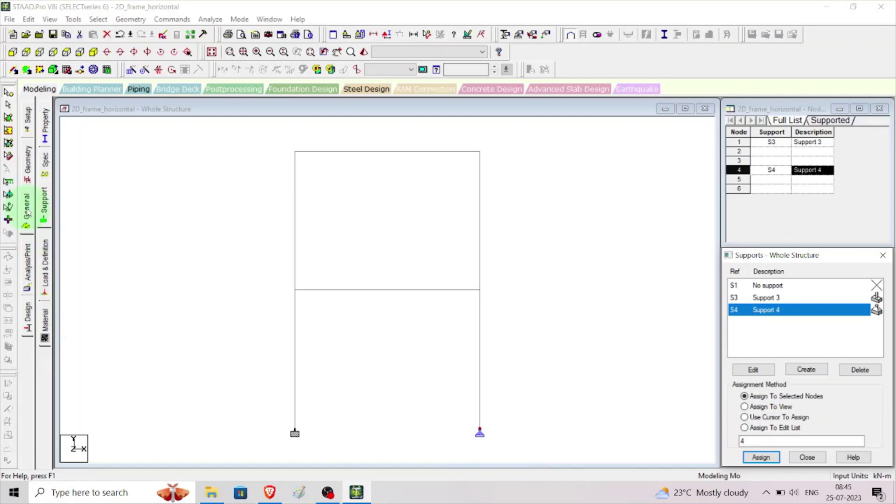
# Add primary load case 1 with loading type Dead and the title DL
pyautogui.click(45, 260)
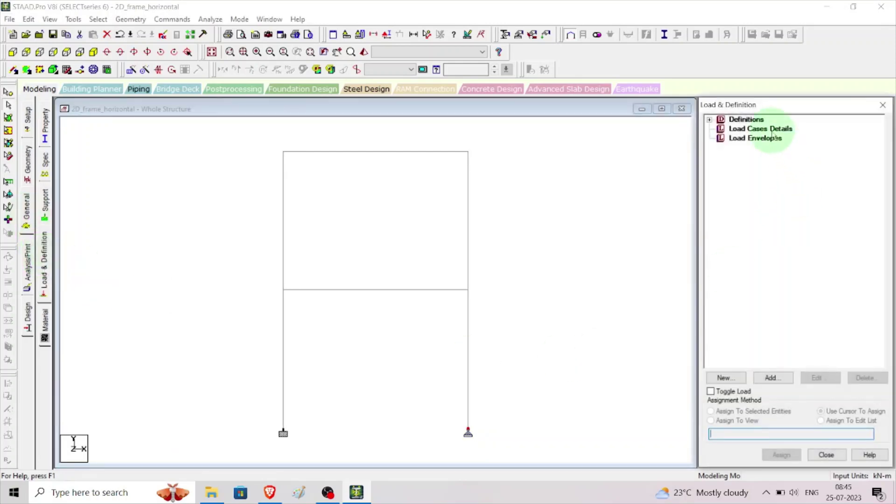
pyautogui.click(771, 130)
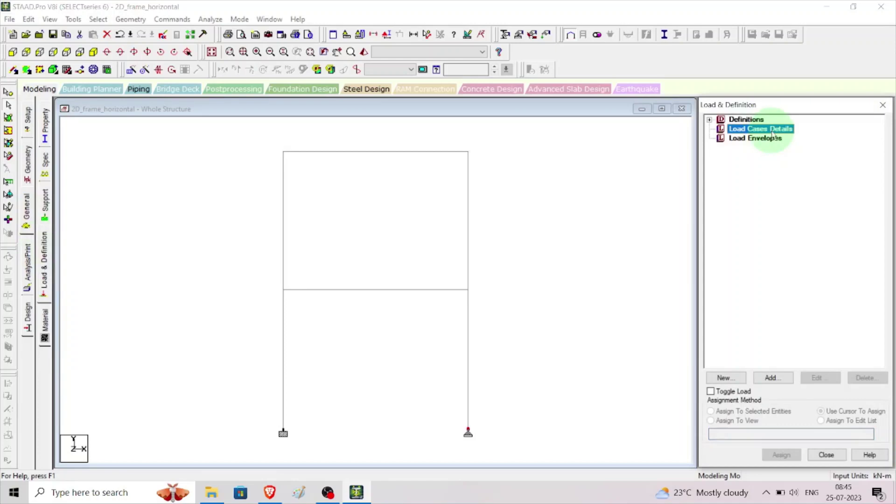
pyautogui.click(786, 381)
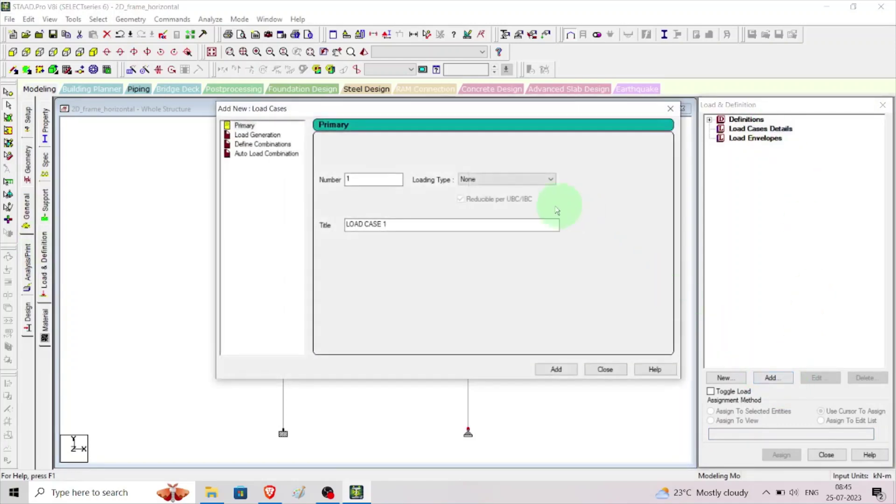
pyautogui.click(535, 183)
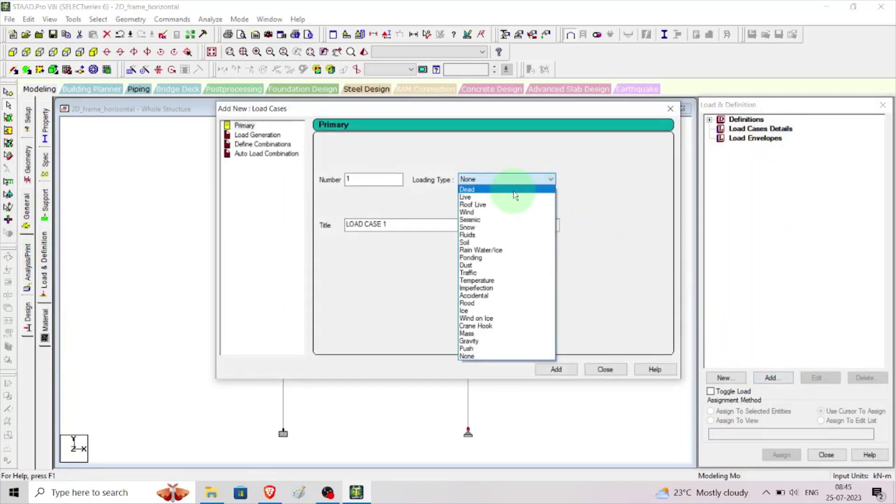
pyautogui.click(514, 192)
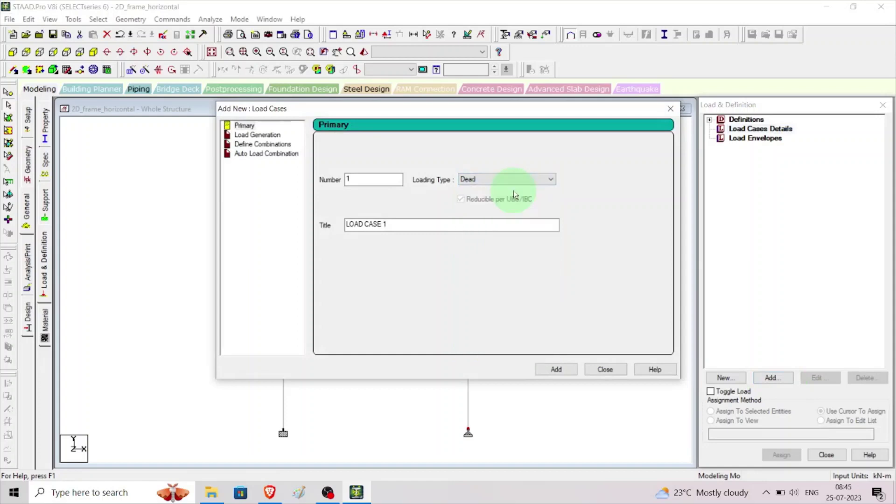
pyautogui.tripleClick(396, 223)
pyautogui.write('DL')
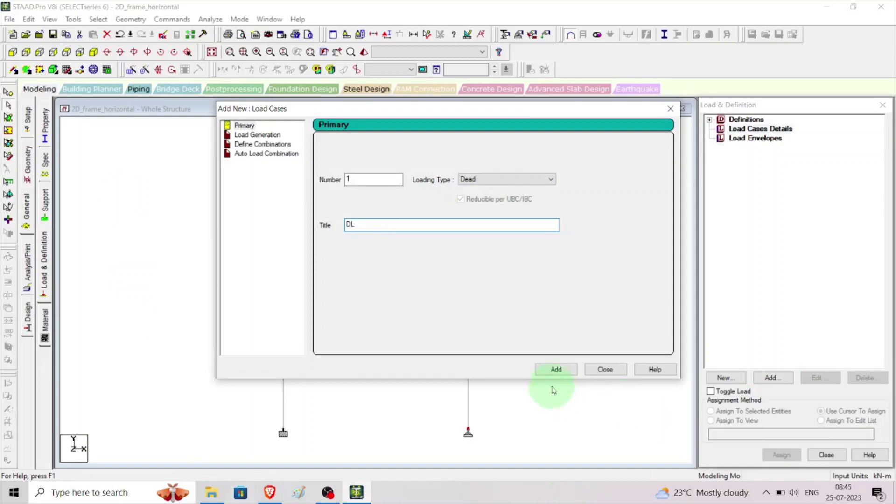
pyautogui.click(558, 372)
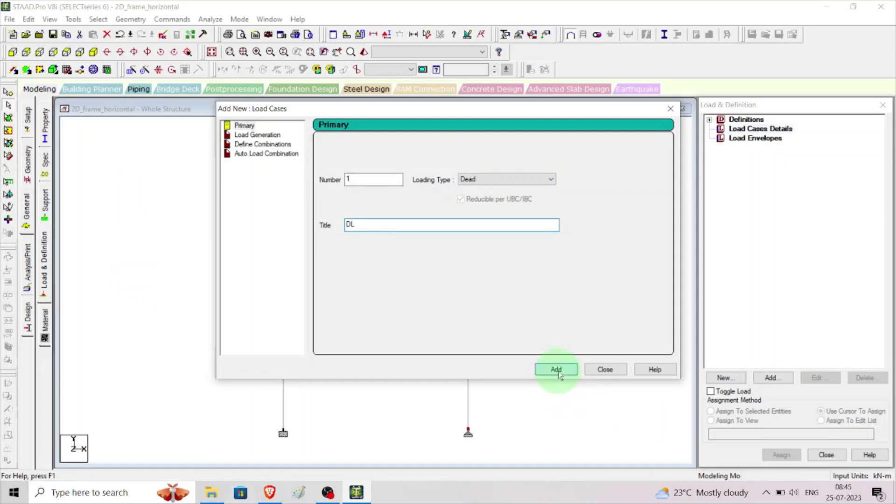
# Add primary load case 2 with loading type Live and the title LL
pyautogui.click(537, 179)
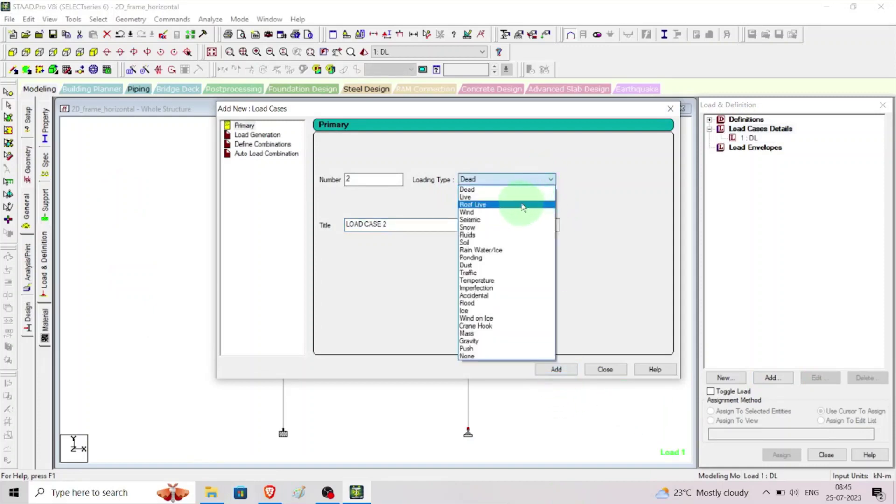
pyautogui.click(522, 200)
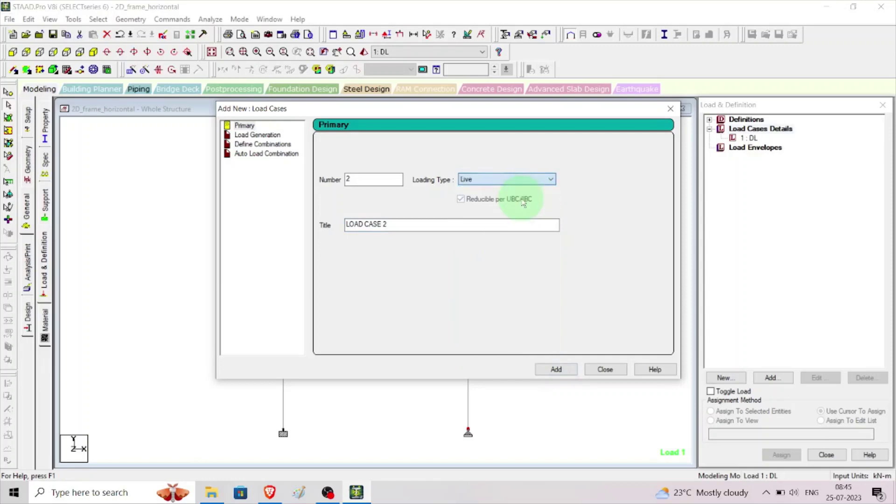
pyautogui.moveTo(406, 223); pyautogui.dragTo(200, 221)
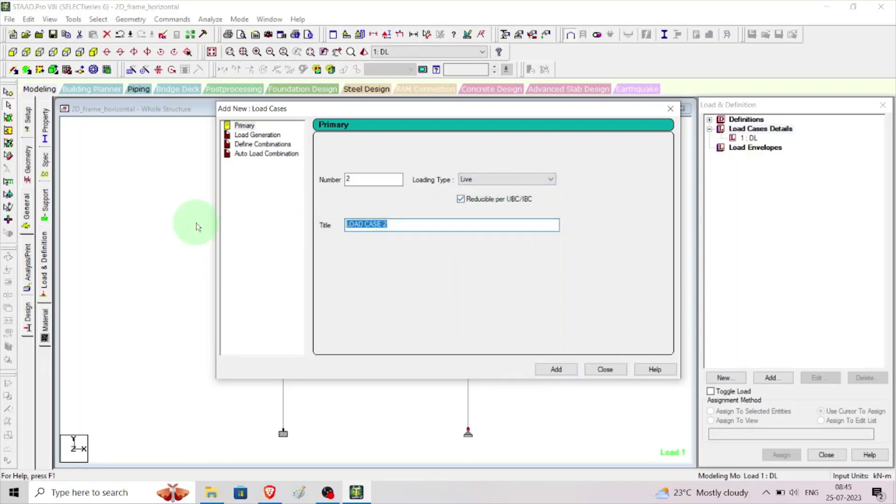
pyautogui.write('LL')
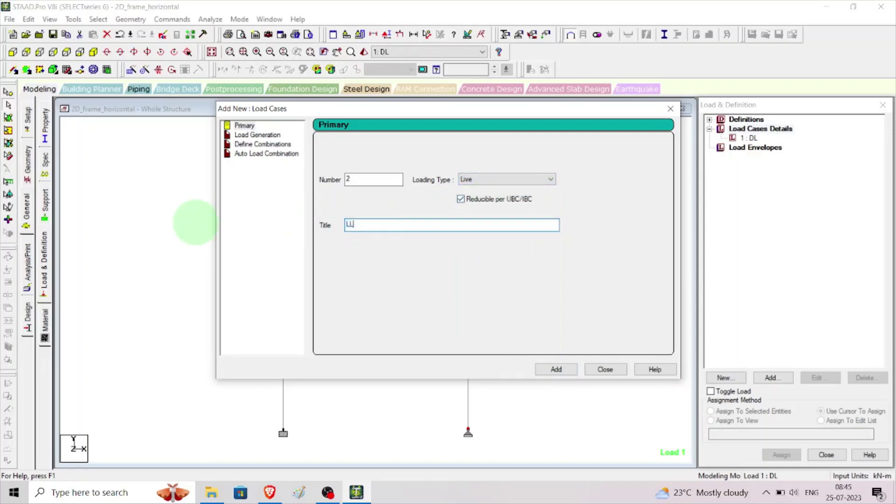
pyautogui.click(560, 370)
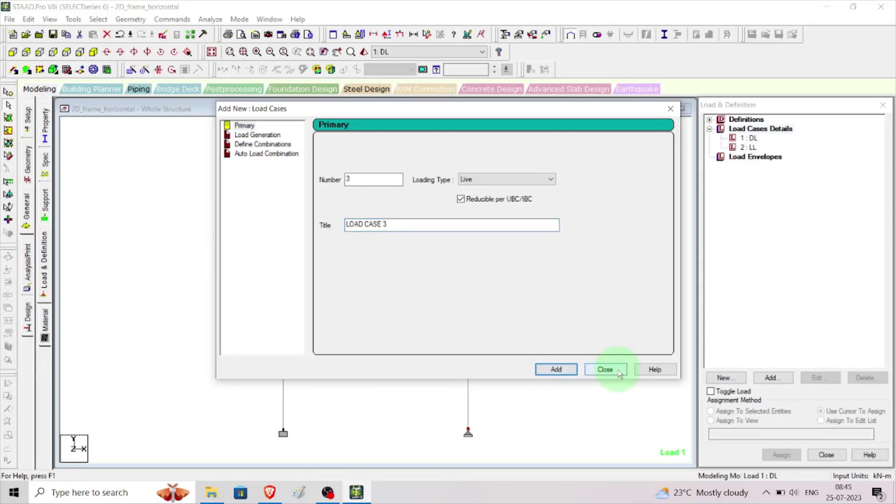
pyautogui.click(619, 372)
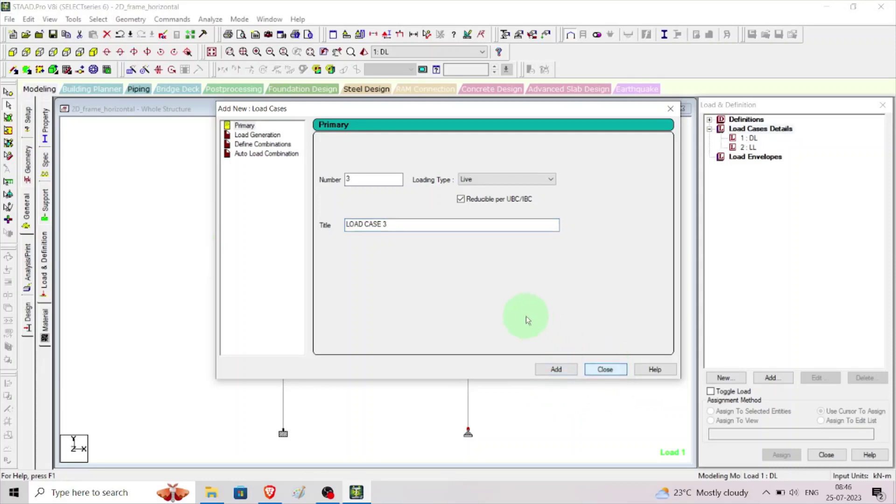
# Generate automatic load combinations with the Indian Code for the Genral_Structures category and add them to the load cases
pyautogui.click(252, 155)
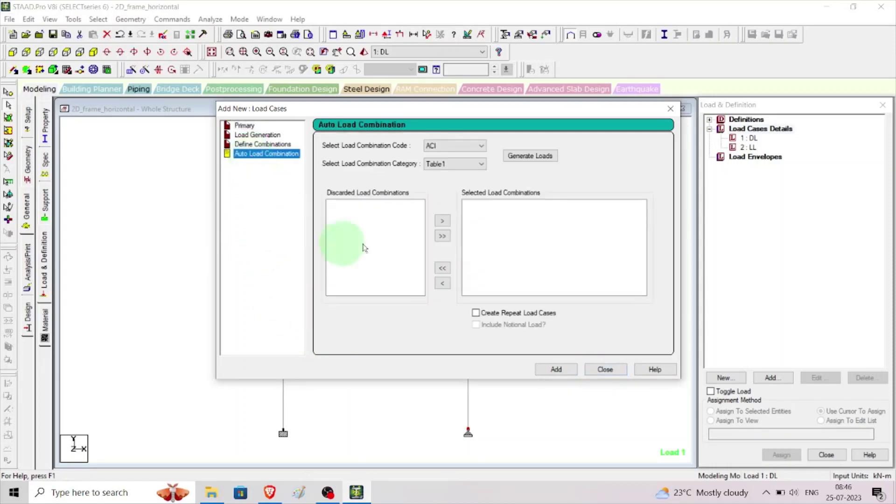
pyautogui.click(483, 147)
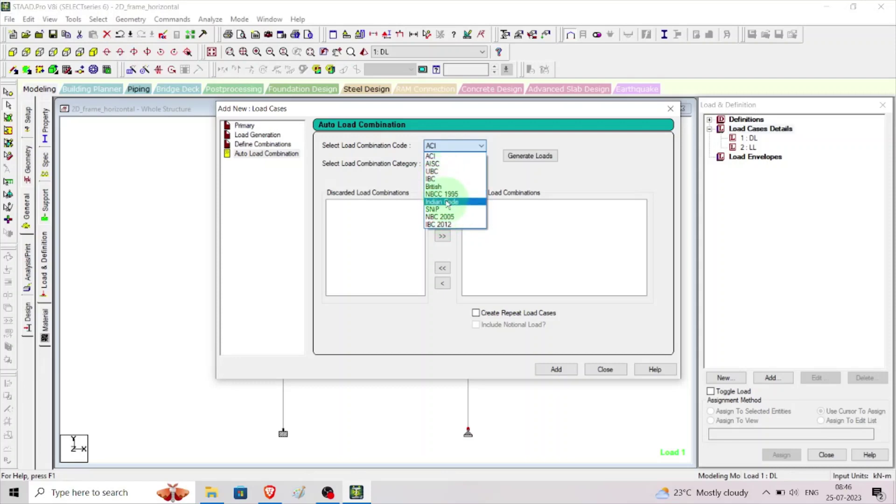
pyautogui.click(447, 203)
pyautogui.click(526, 157)
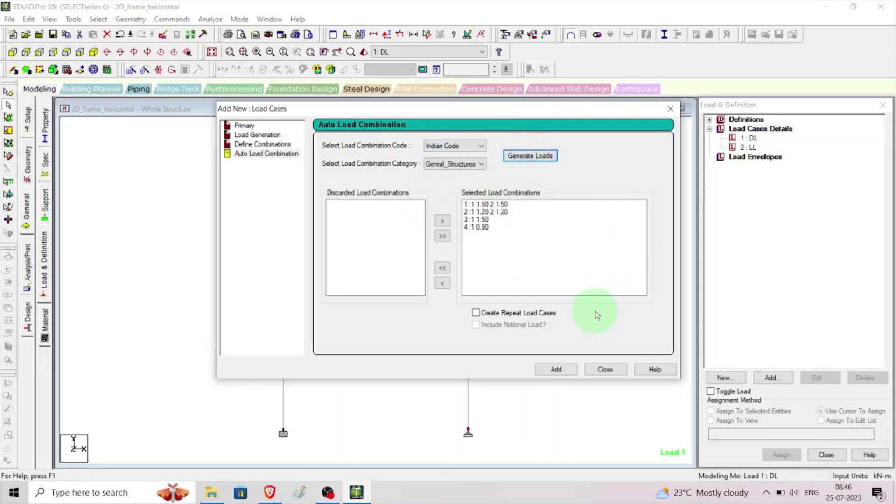
pyautogui.click(558, 370)
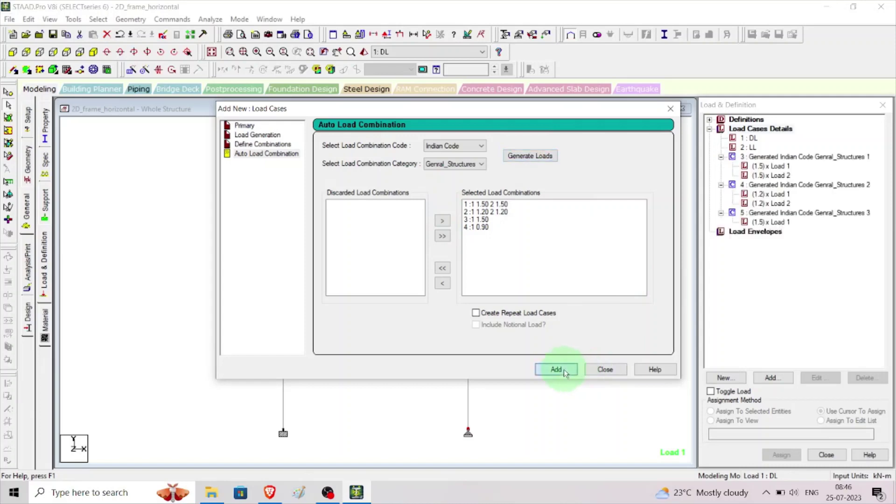
pyautogui.click(603, 371)
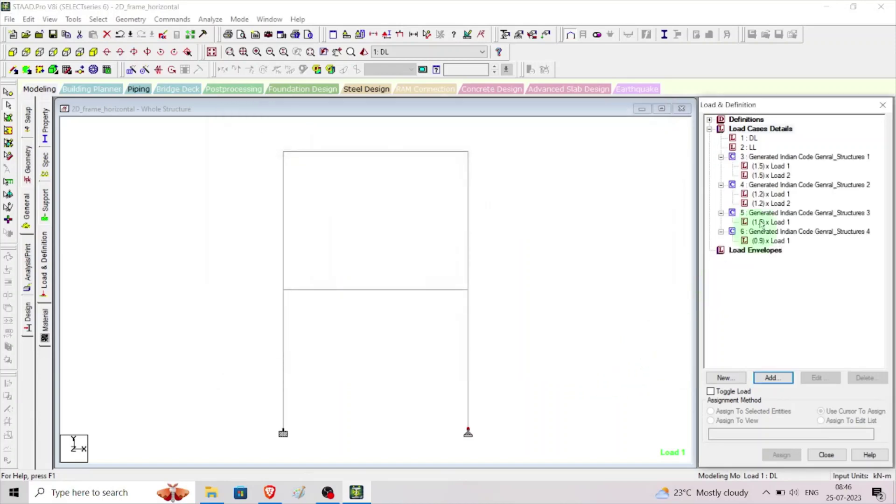
# Add a selfweight load in the Y direction with factor -1 to load case 1 DL
pyautogui.click(752, 138)
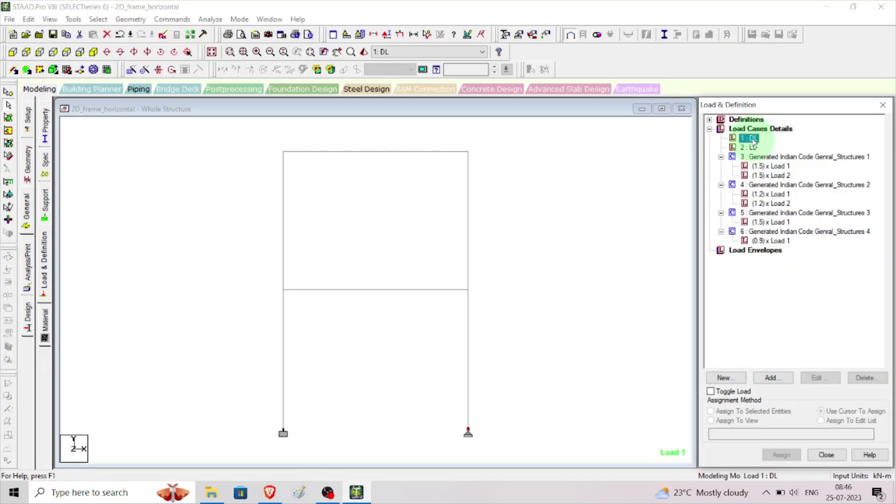
pyautogui.click(770, 384)
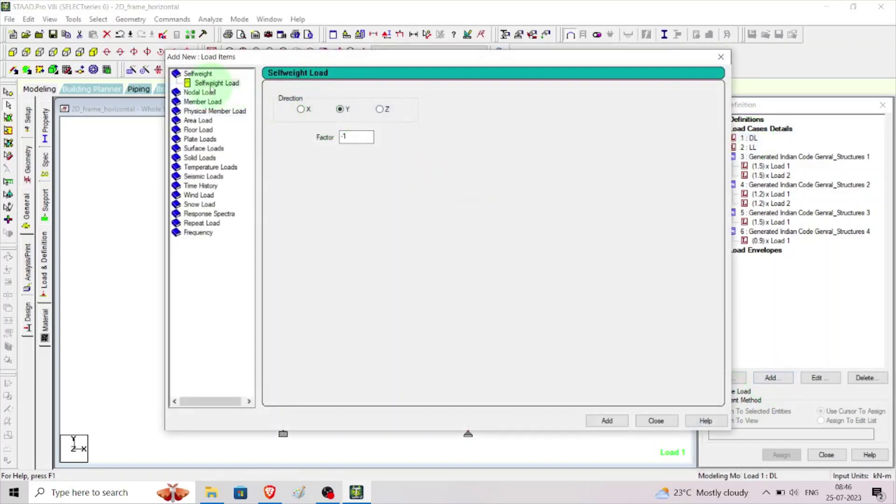
pyautogui.click(212, 84)
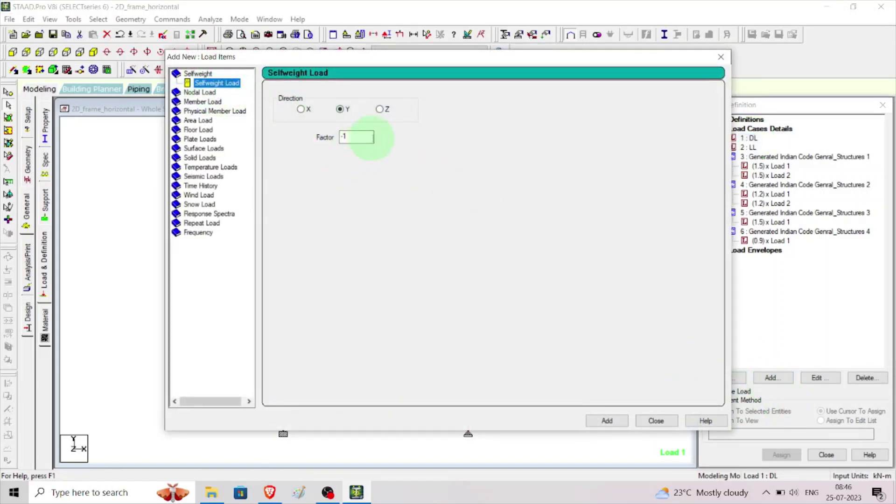
pyautogui.click(606, 420)
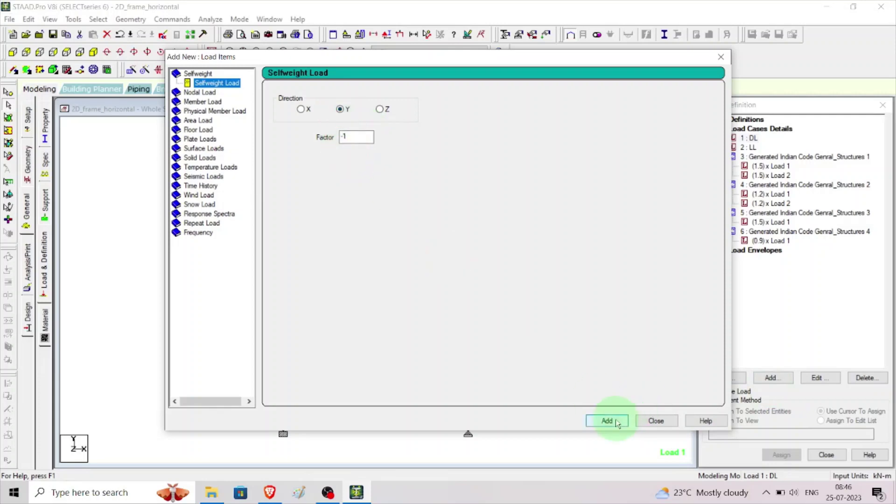
pyautogui.click(656, 421)
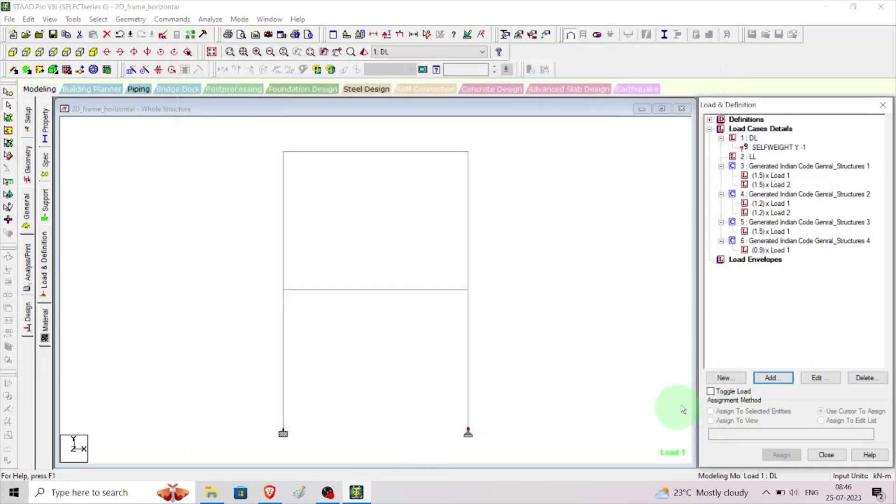
# Assign the DL selfweight load to all members using the Assign To View method
pyautogui.click(764, 148)
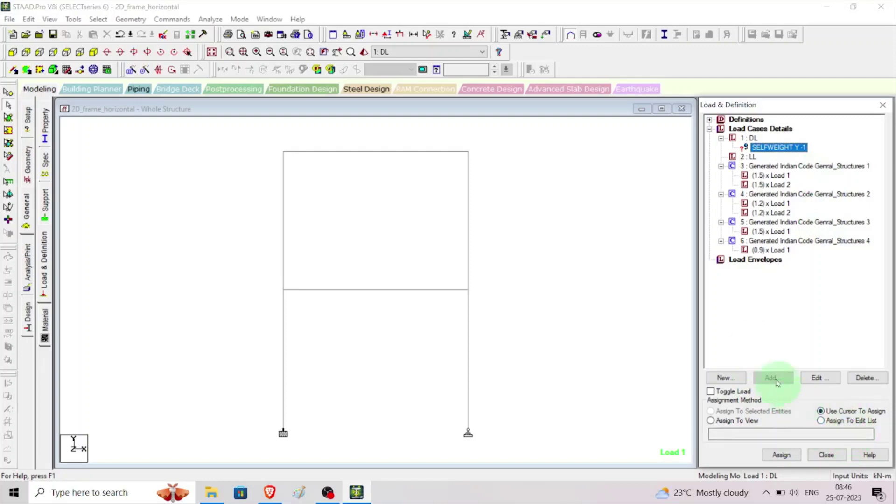
pyautogui.click(743, 421)
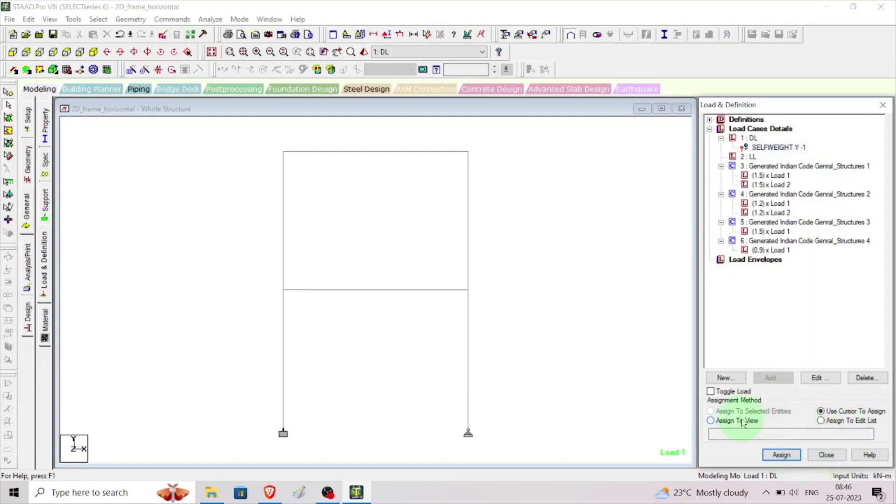
pyautogui.click(781, 454)
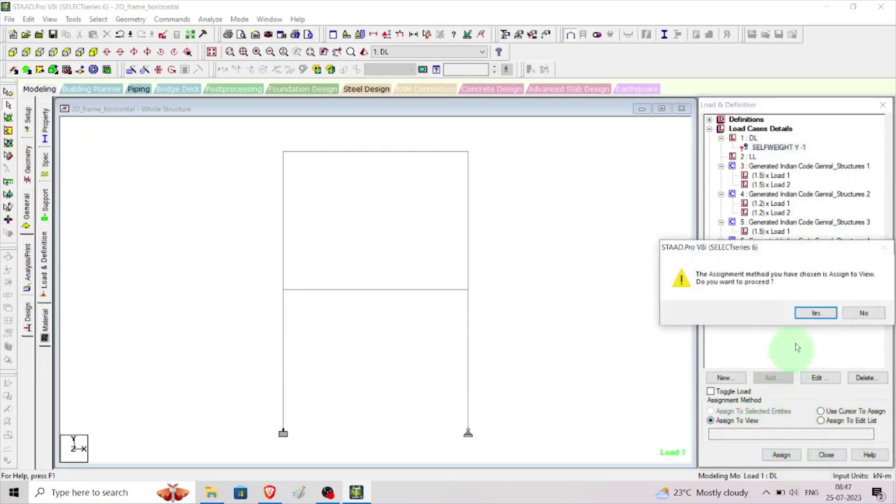
pyautogui.click(814, 313)
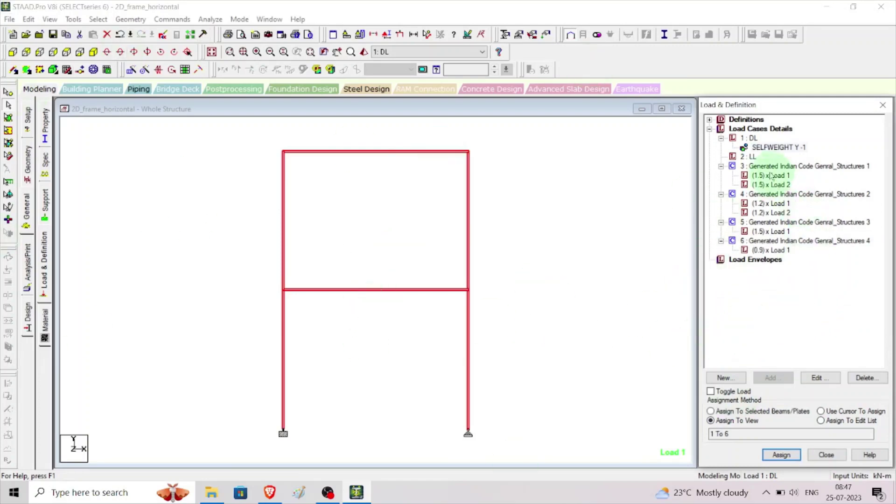
# Add a uniform force member load of 20 kN/m in the GY direction to load case 2 LL
pyautogui.click(752, 158)
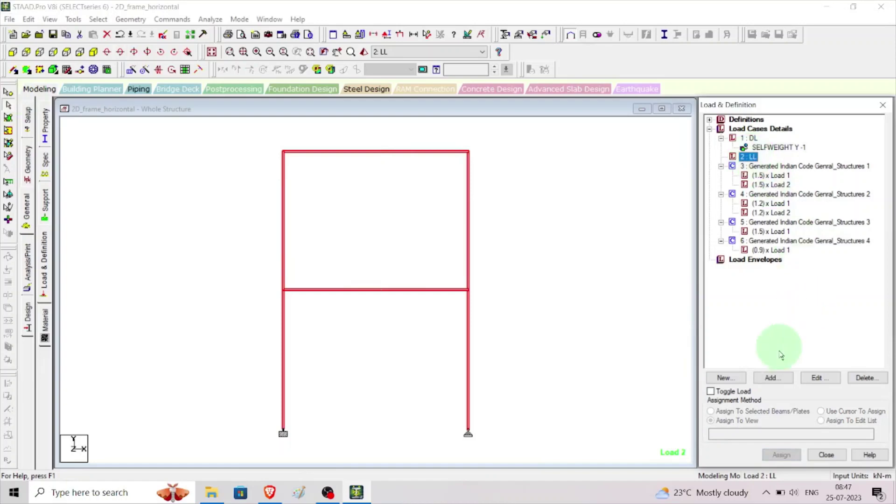
pyautogui.click(771, 378)
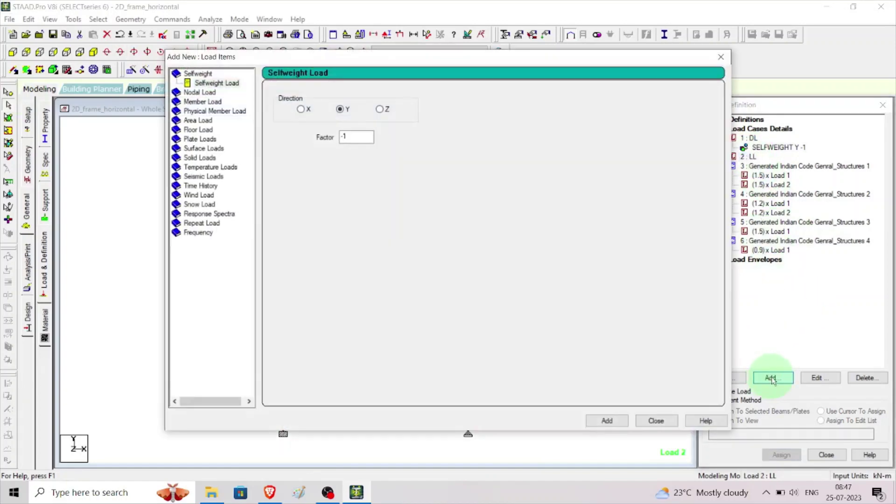
pyautogui.click(205, 103)
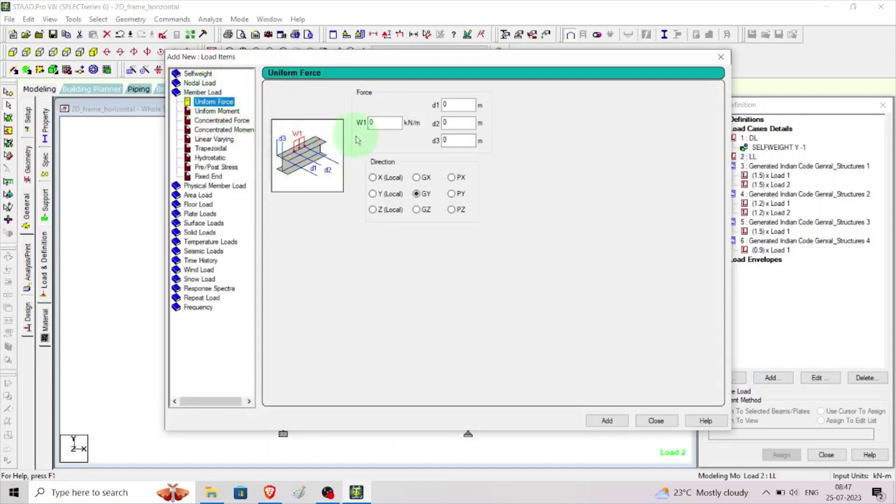
pyautogui.doubleClick(387, 123)
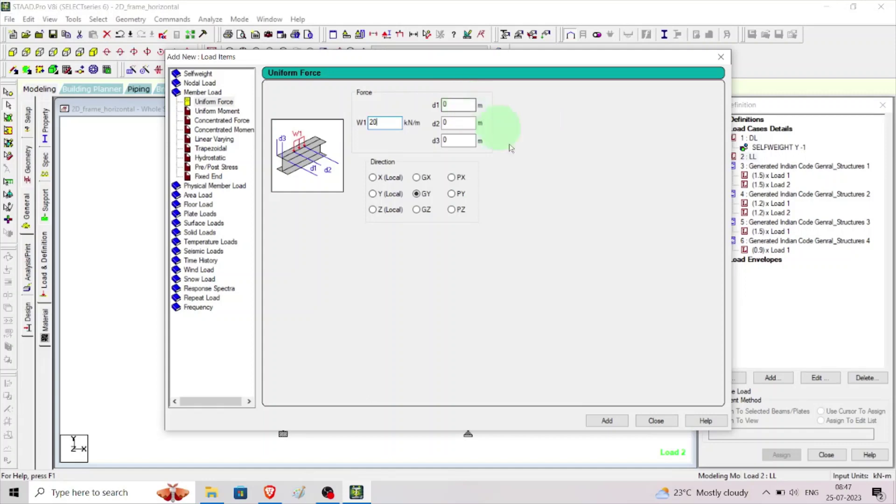
pyautogui.click(606, 420)
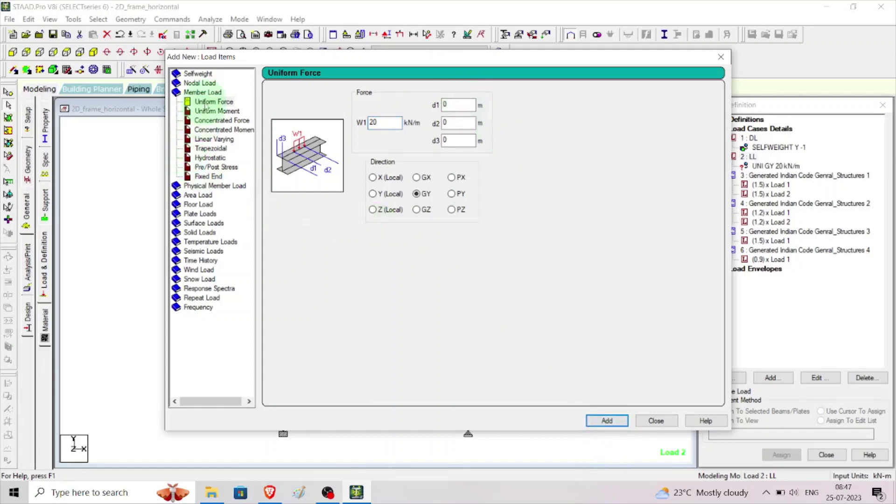
# Add two nodal loads to load case LL, one with Fx 25 kN and one with Fx 10 kN
pyautogui.click(204, 84)
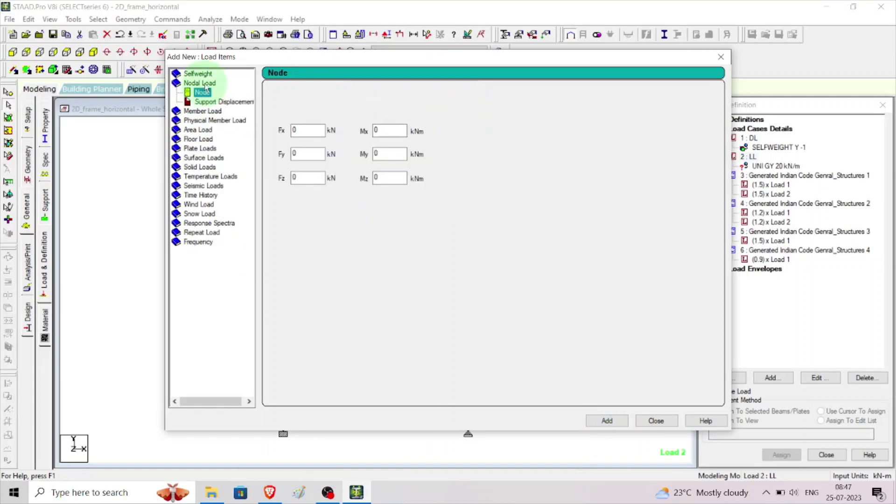
pyautogui.click(309, 131)
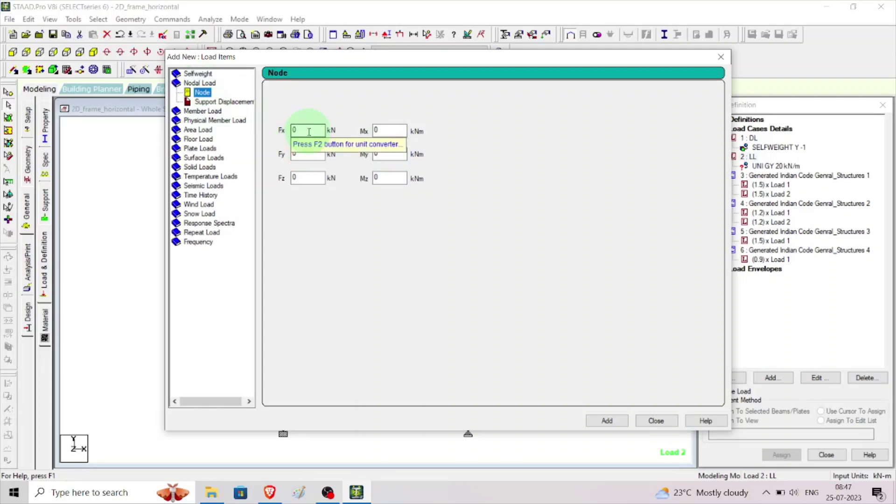
pyautogui.doubleClick(309, 131)
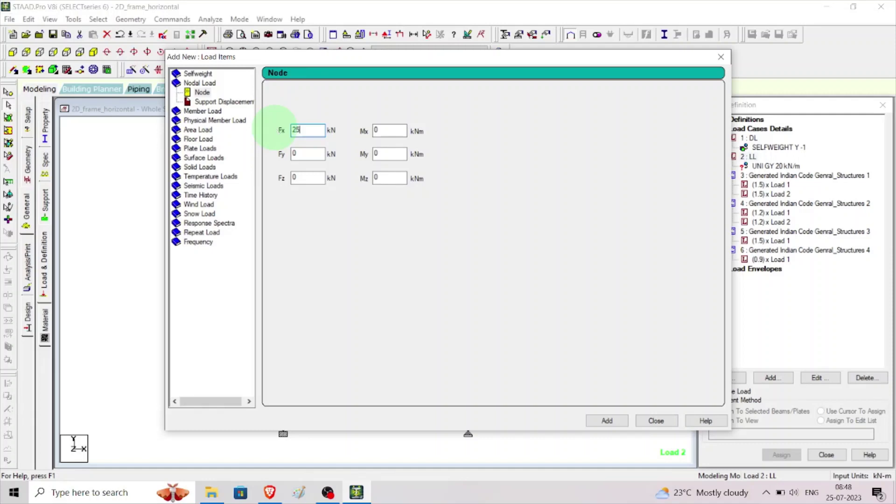
pyautogui.click(606, 421)
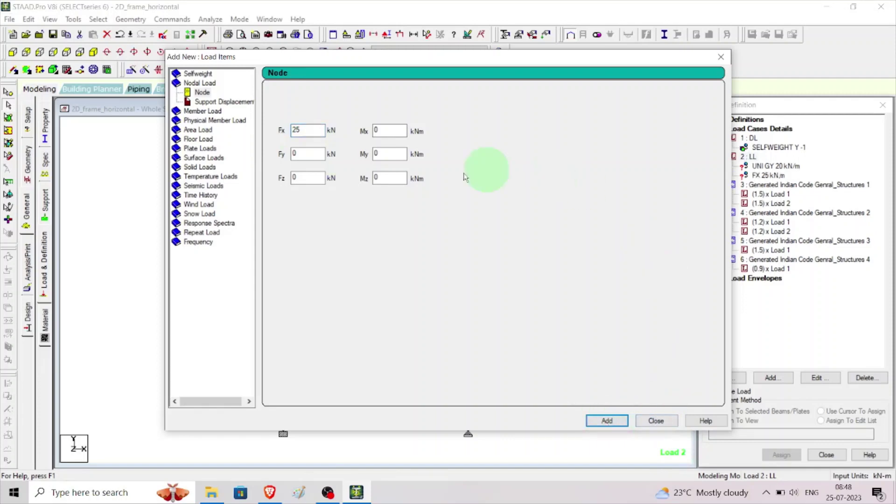
pyautogui.doubleClick(298, 130)
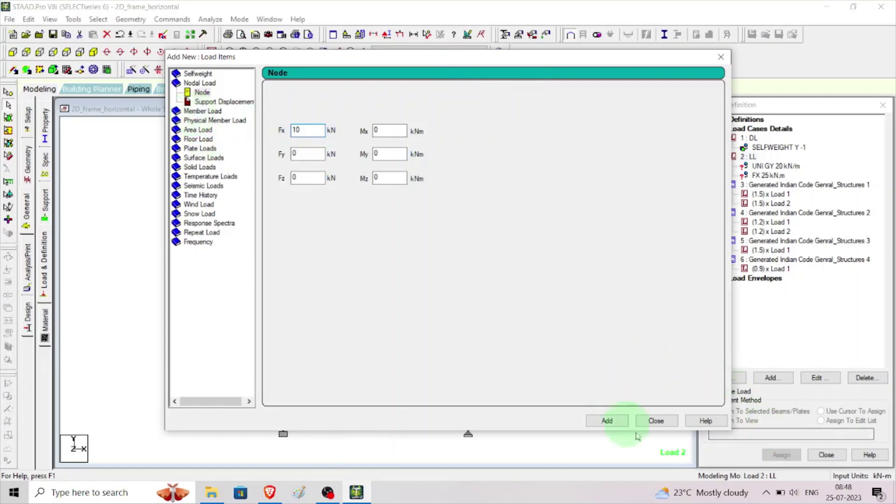
pyautogui.click(607, 420)
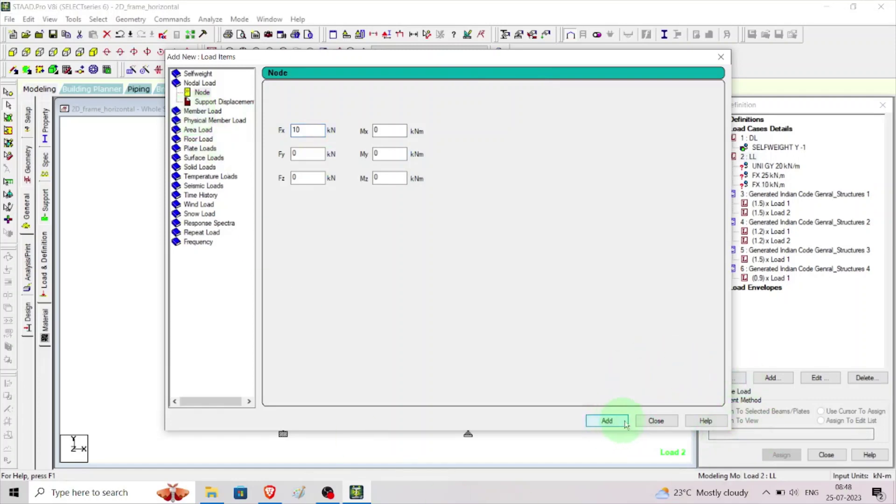
pyautogui.click(649, 422)
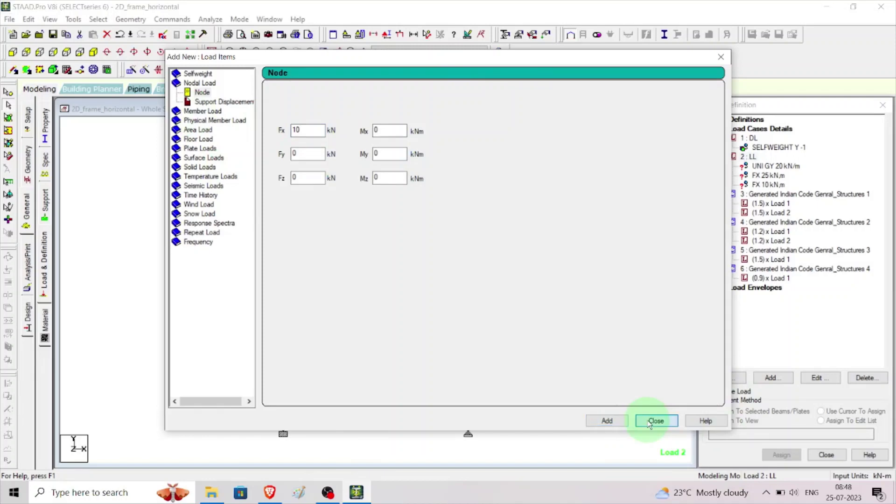
# Assign the LL uniform force of 20 kN/m to the upper-storey left column using the Use Cursor To Assign method
pyautogui.click(784, 167)
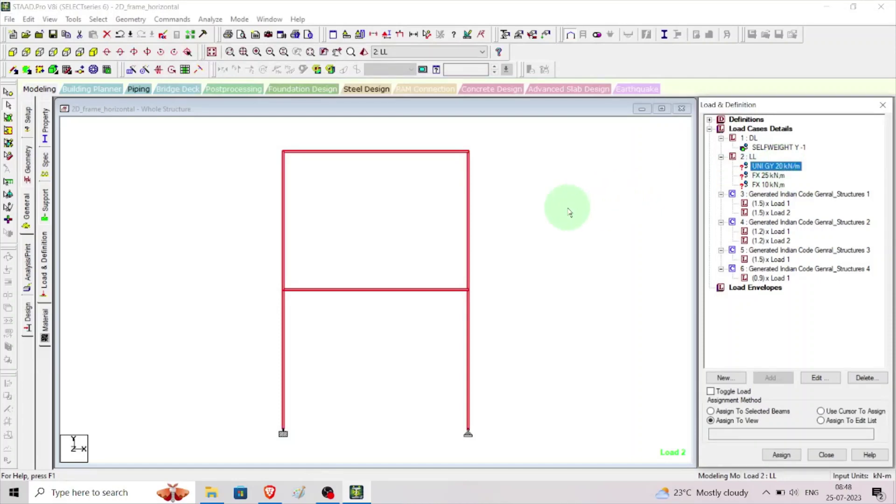
pyautogui.click(569, 212)
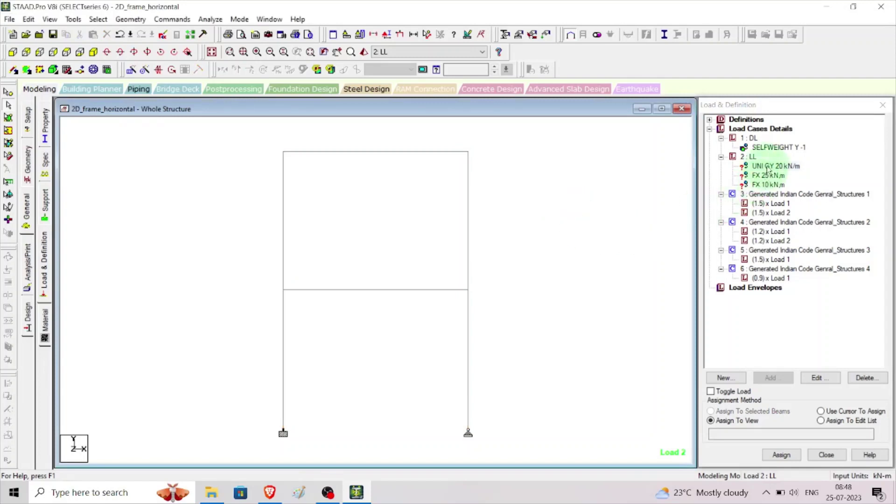
pyautogui.click(768, 167)
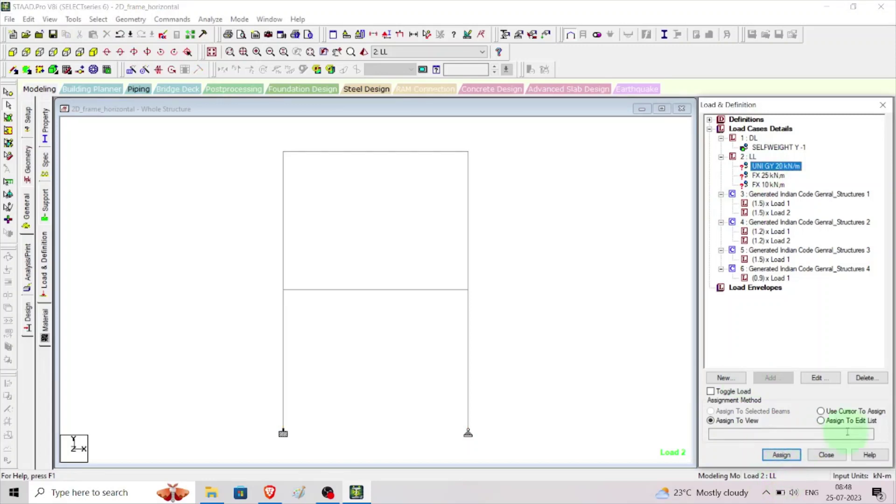
pyautogui.click(821, 411)
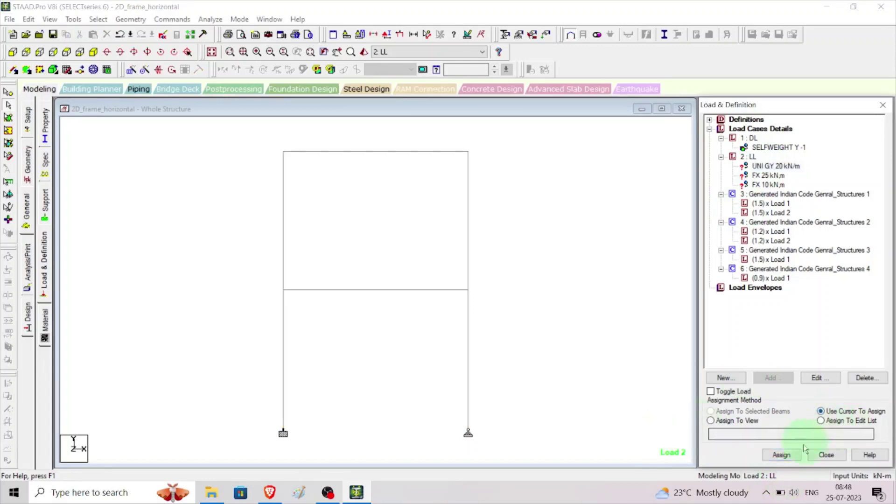
pyautogui.click(791, 457)
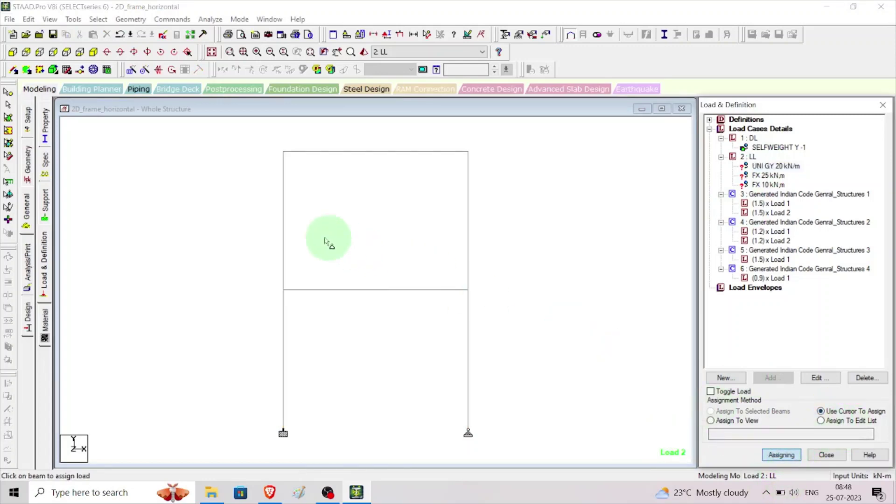
pyautogui.click(287, 225)
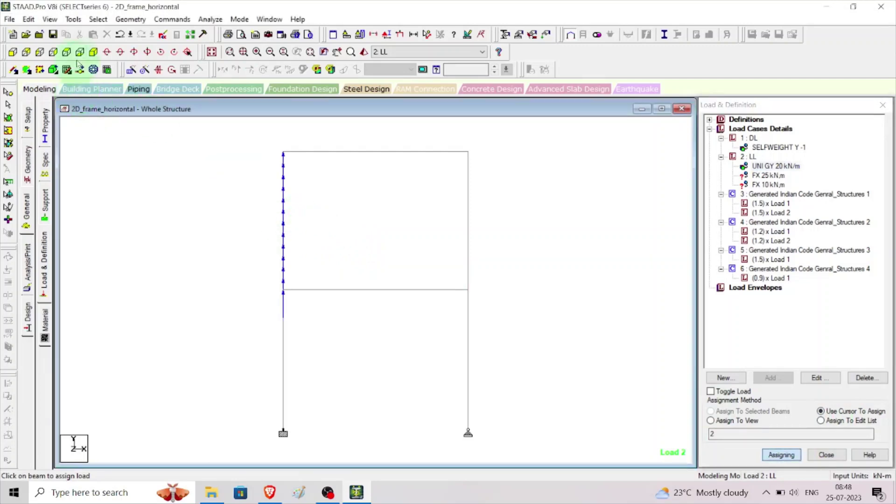
# Show the frame in isometric view and change the direction of the 20 kN/m uniform force to GX
pyautogui.click(93, 51)
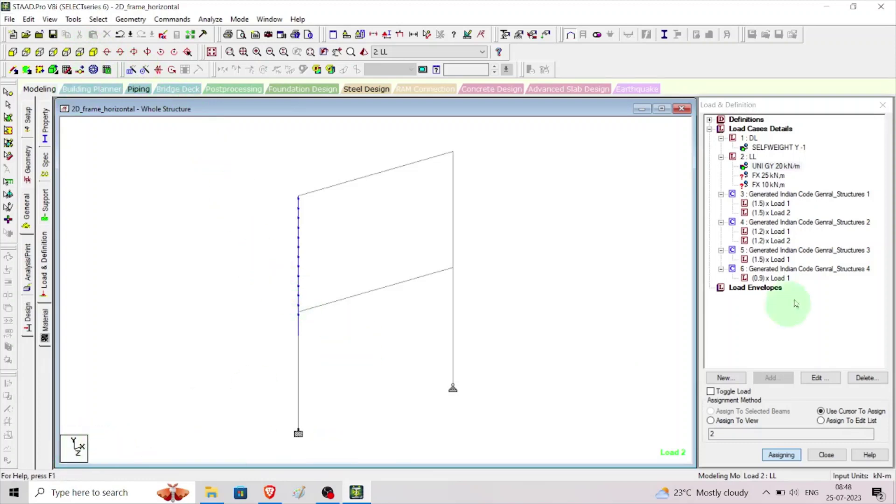
pyautogui.click(771, 167)
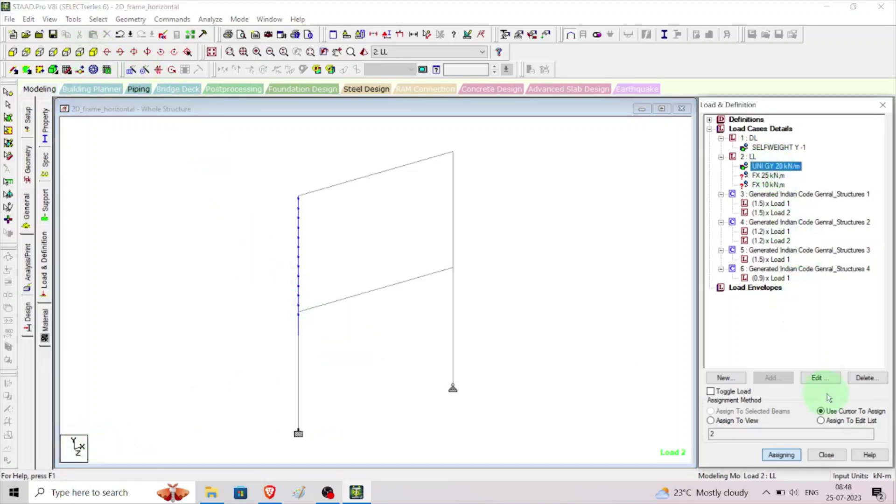
pyautogui.click(834, 380)
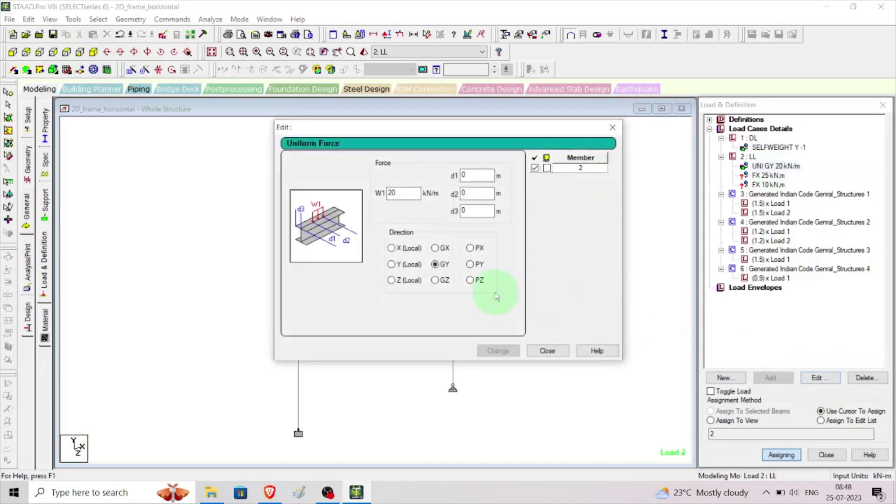
pyautogui.click(436, 249)
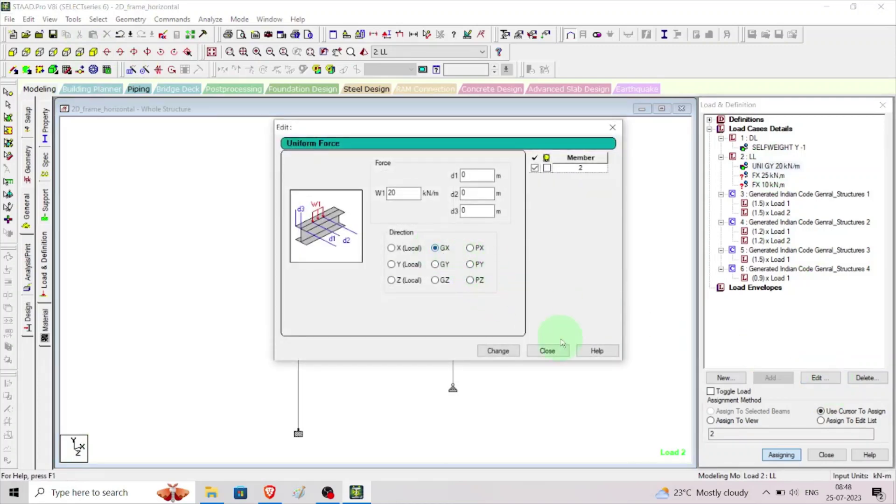
pyautogui.click(499, 351)
pyautogui.click(558, 353)
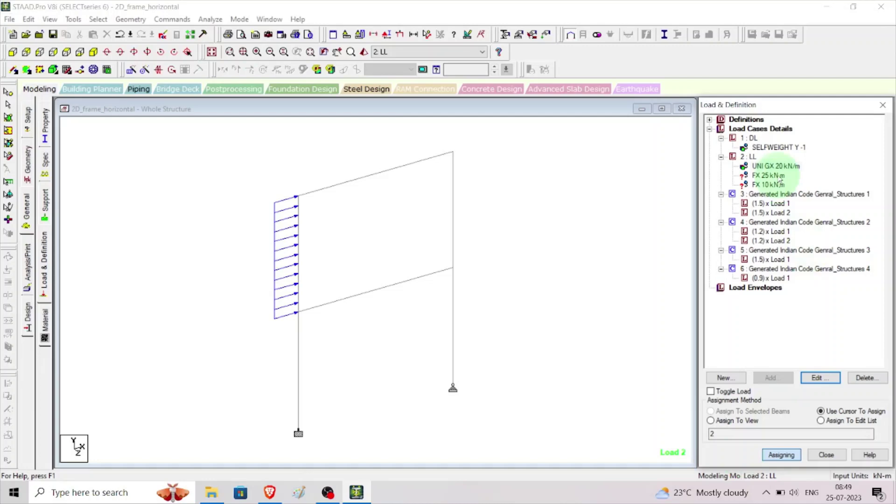
# Assign the Fx 25 kN load to the left roof-level node and the Fx 10 kN load to the left first-floor node
pyautogui.click(769, 176)
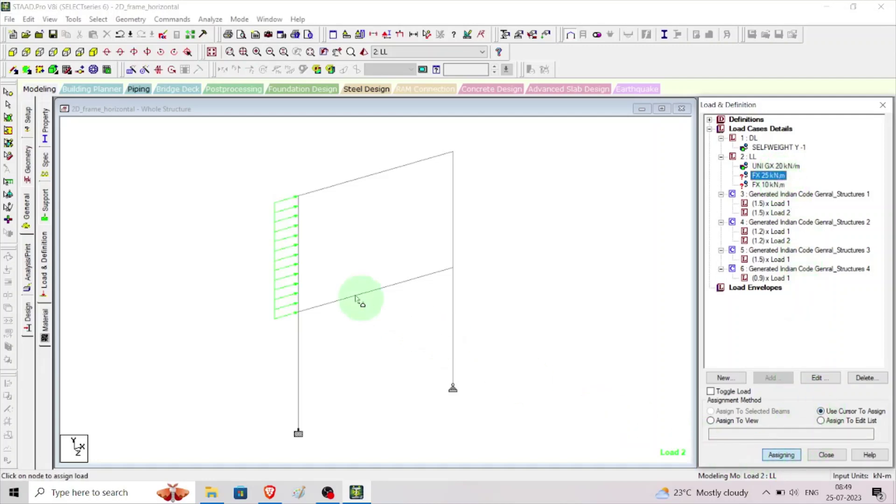
pyautogui.click(299, 198)
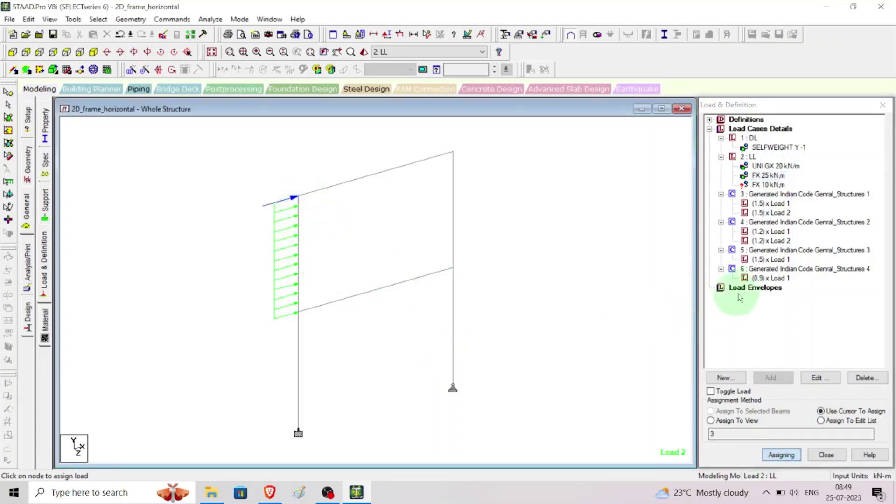
pyautogui.click(770, 185)
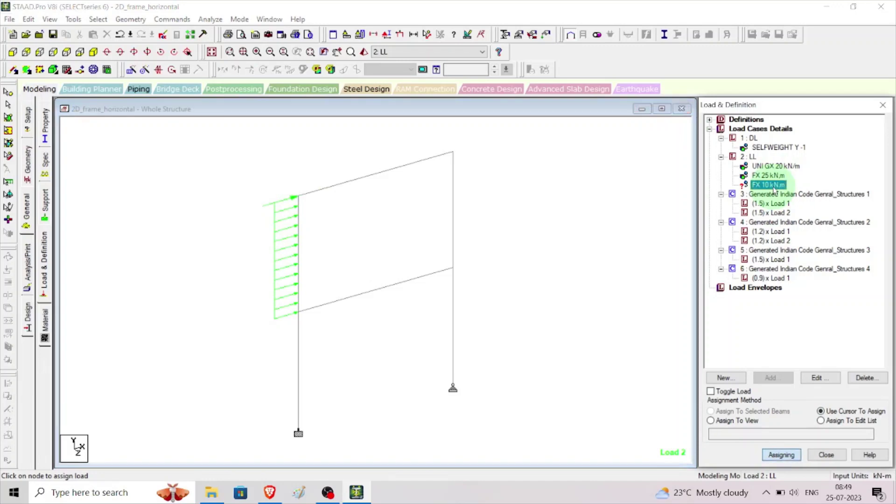
pyautogui.click(299, 316)
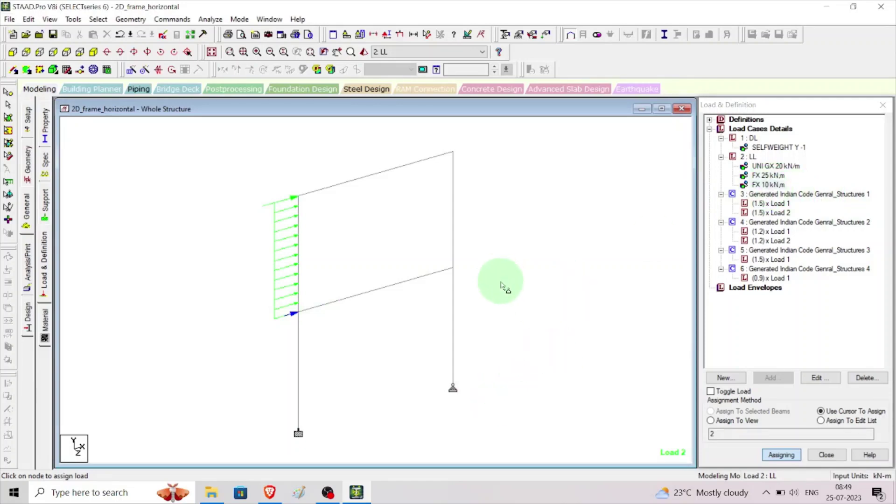
# Add a Perform Analysis command with the print option All
pyautogui.click(185, 21)
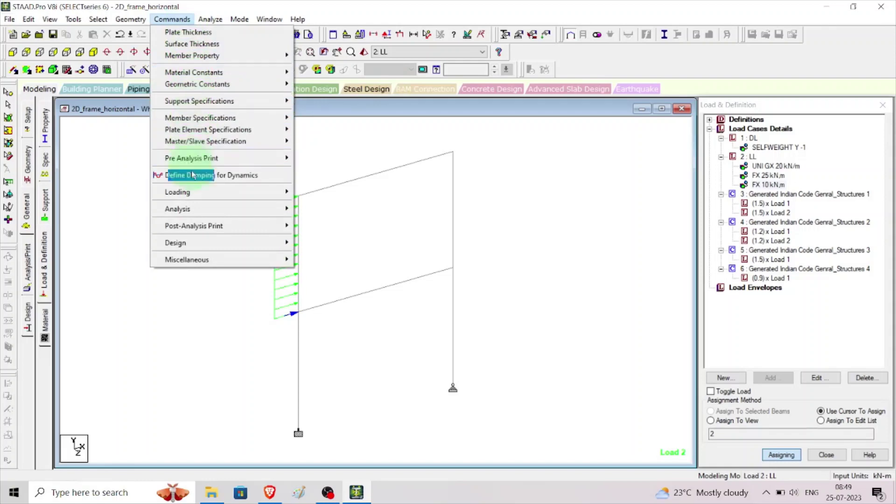
pyautogui.moveTo(191, 209)
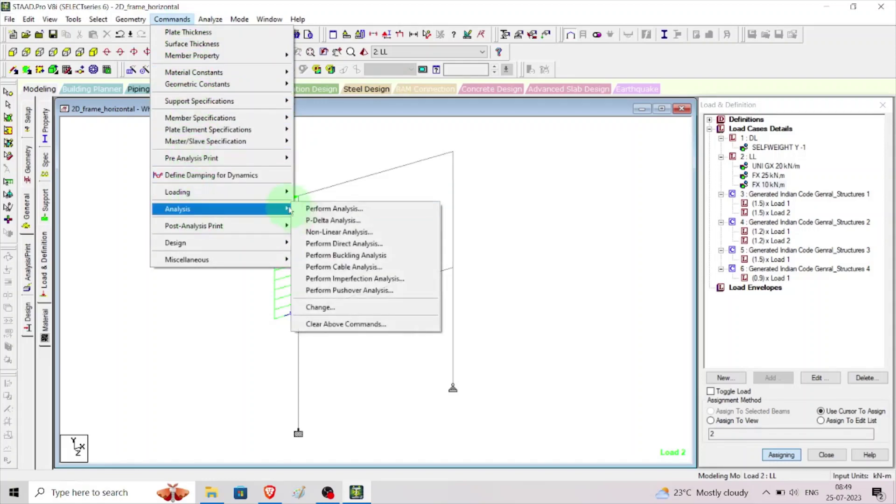
pyautogui.click(322, 210)
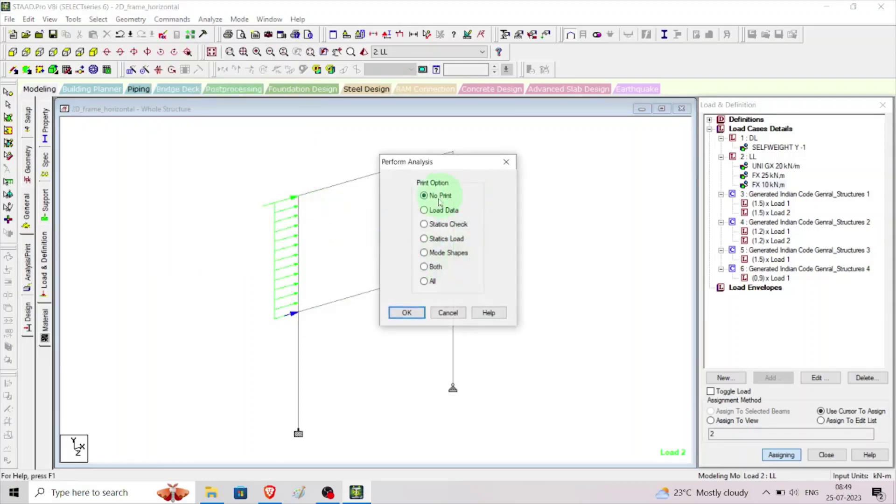
pyautogui.click(425, 282)
pyautogui.click(407, 312)
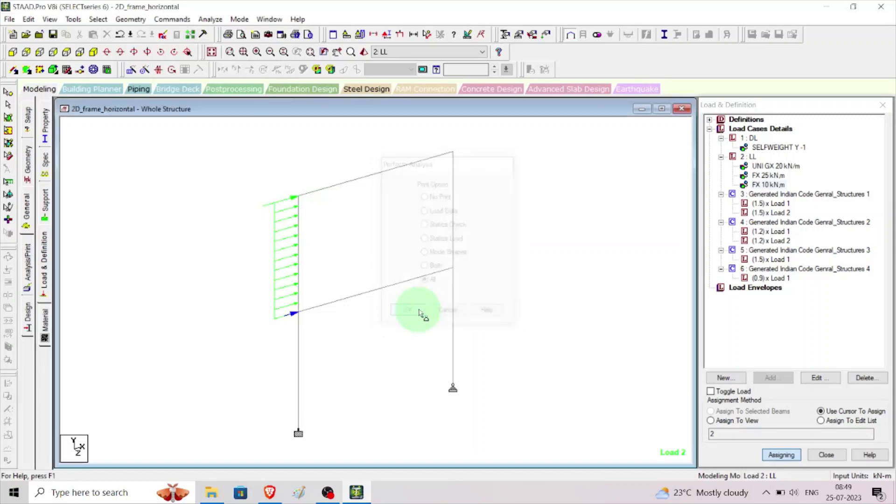
# Add a post-analysis print command for Analysis Results
pyautogui.click(172, 19)
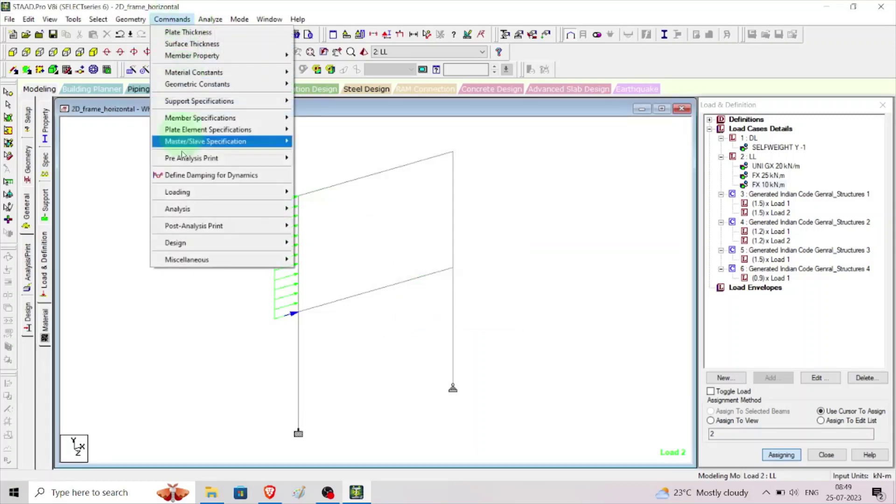
pyautogui.moveTo(201, 226)
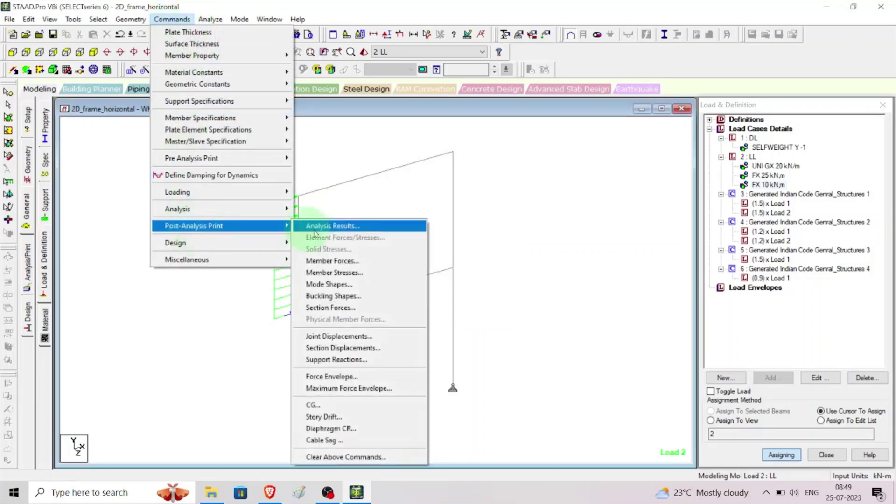
pyautogui.click(361, 227)
pyautogui.click(471, 271)
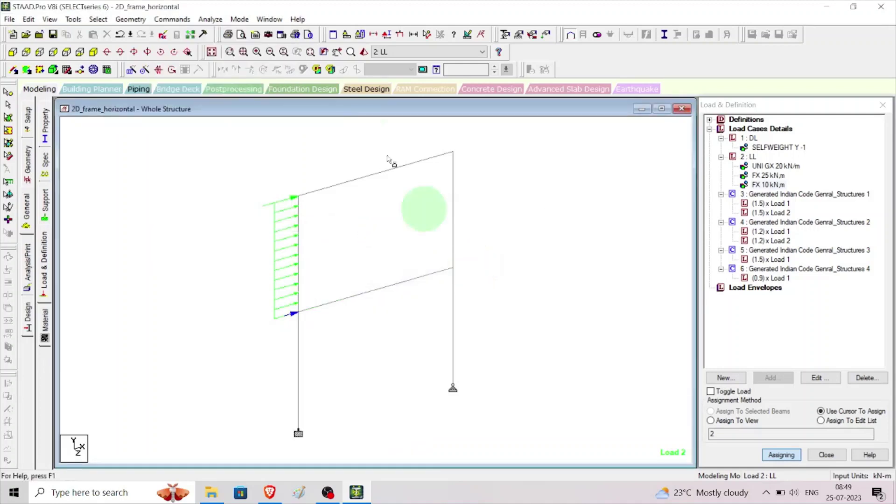
# Save the modified structure, run the analysis and stay in modeling mode when it finishes
pyautogui.click(210, 19)
pyautogui.click(228, 32)
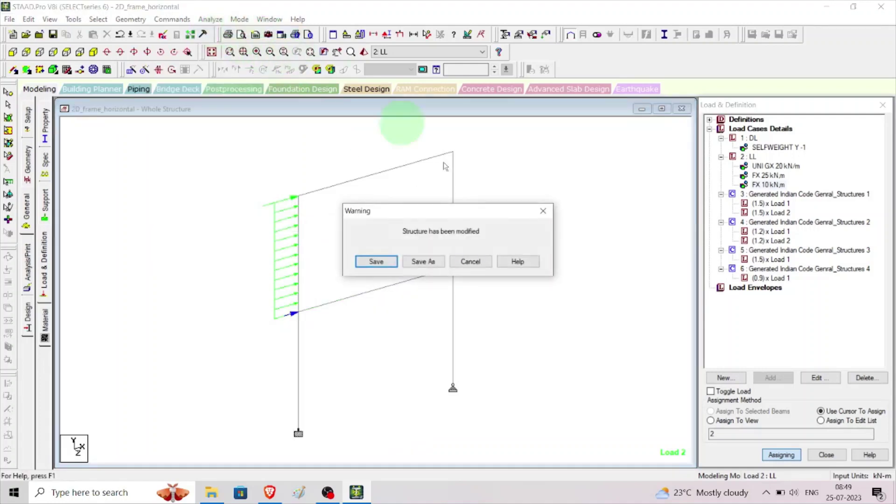
pyautogui.click(373, 260)
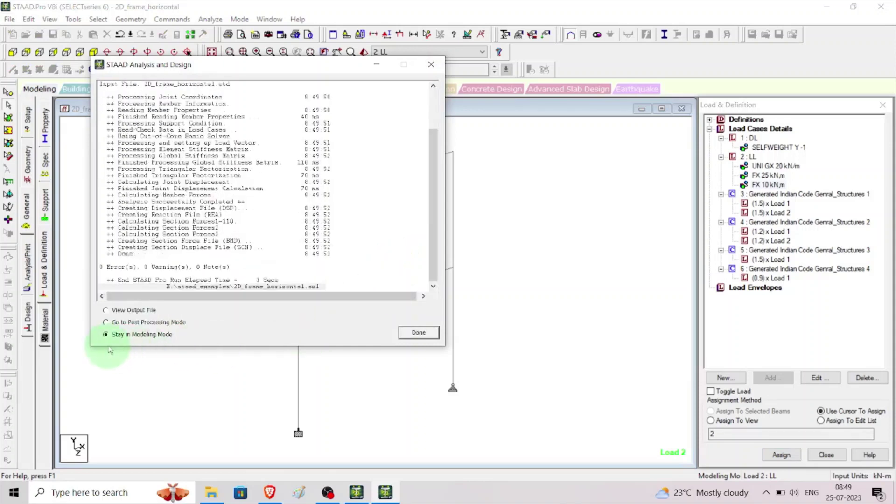
pyautogui.click(419, 333)
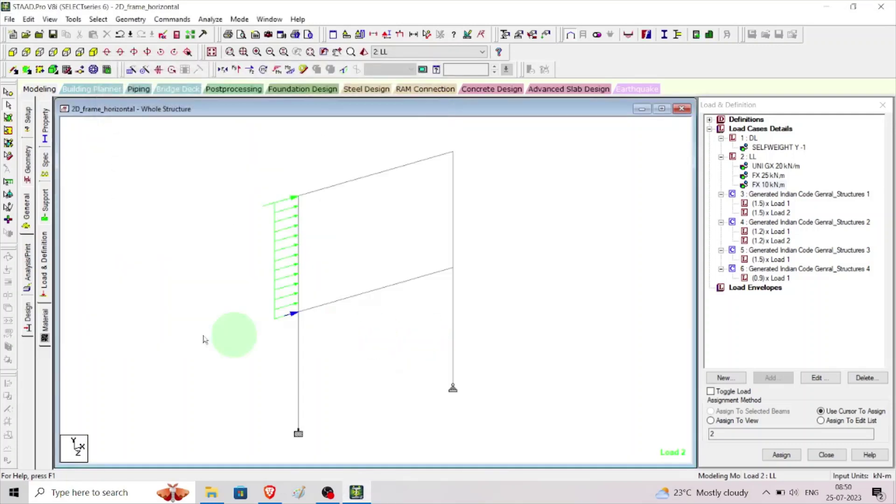
# Open the concrete design settings for the whole structure and set the current code to IS456
pyautogui.click(27, 321)
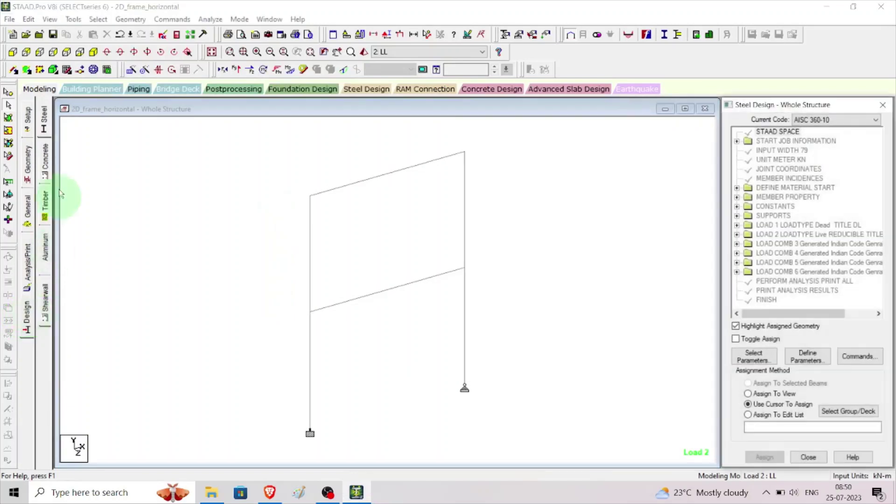
pyautogui.click(46, 161)
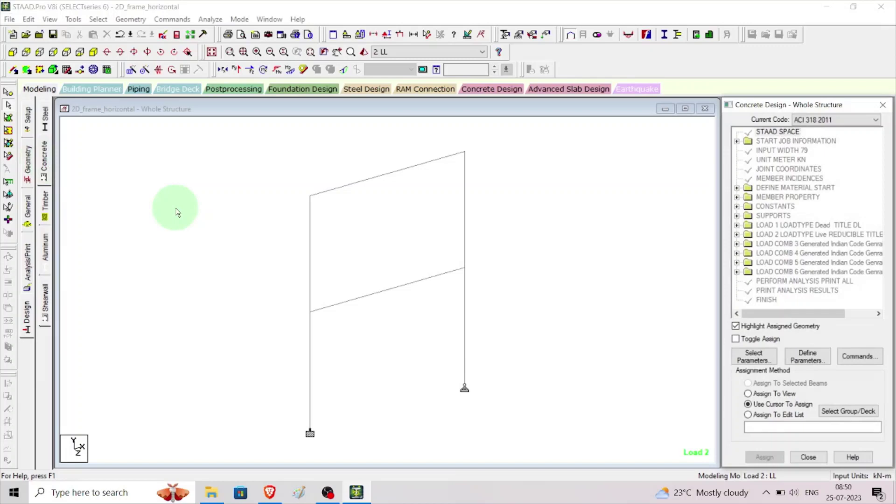
pyautogui.click(821, 120)
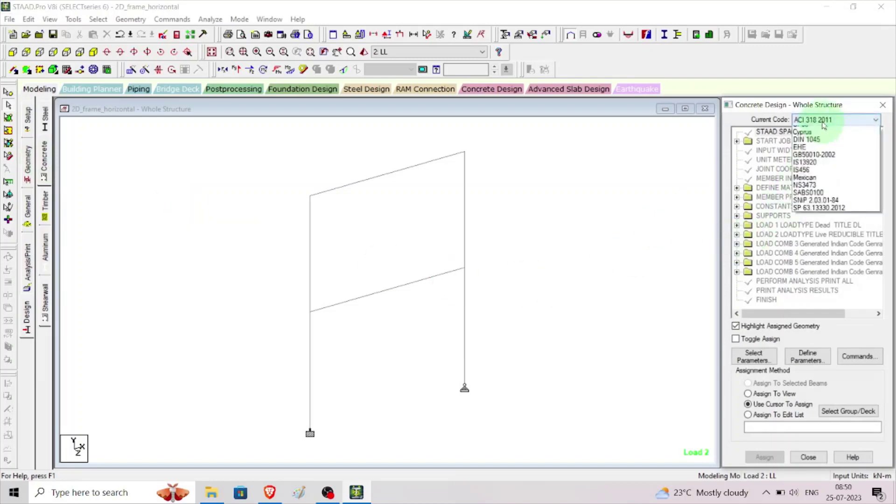
pyautogui.click(811, 267)
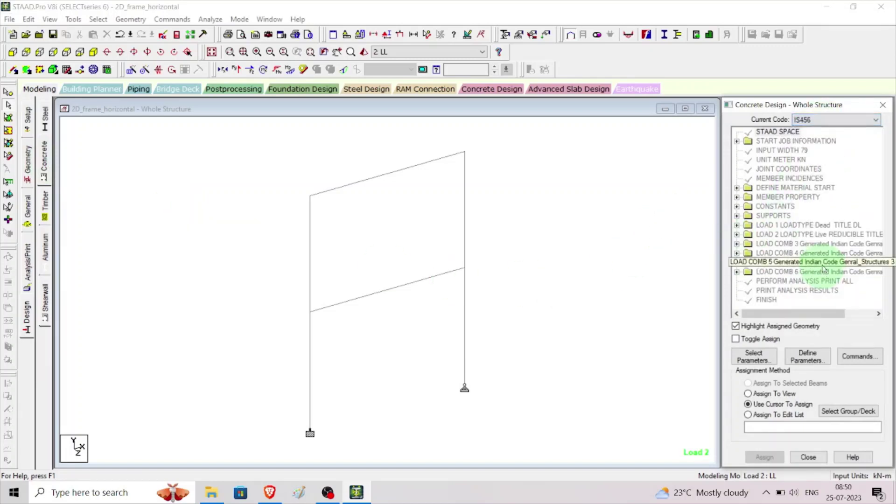
# Limit the selected concrete design parameters to Clear, Fc (compressive strength of concrete) and Fymain (yield strength for main reinforcement steel)
pyautogui.click(764, 360)
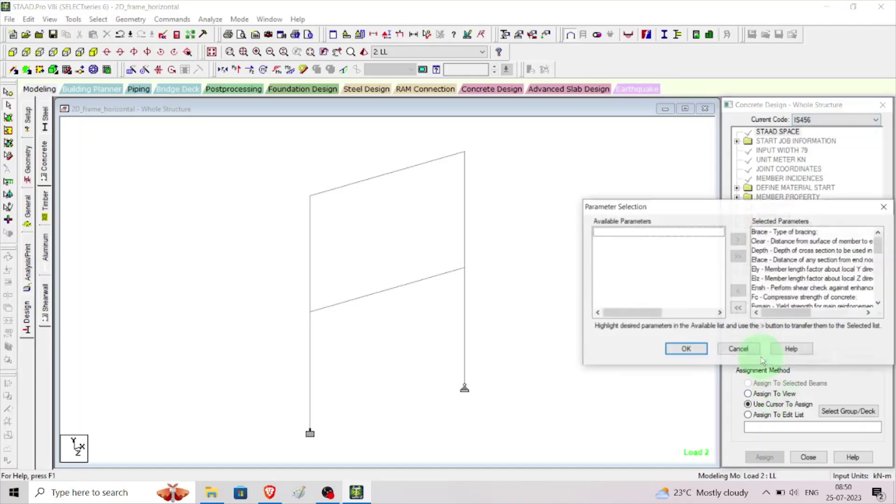
pyautogui.click(738, 309)
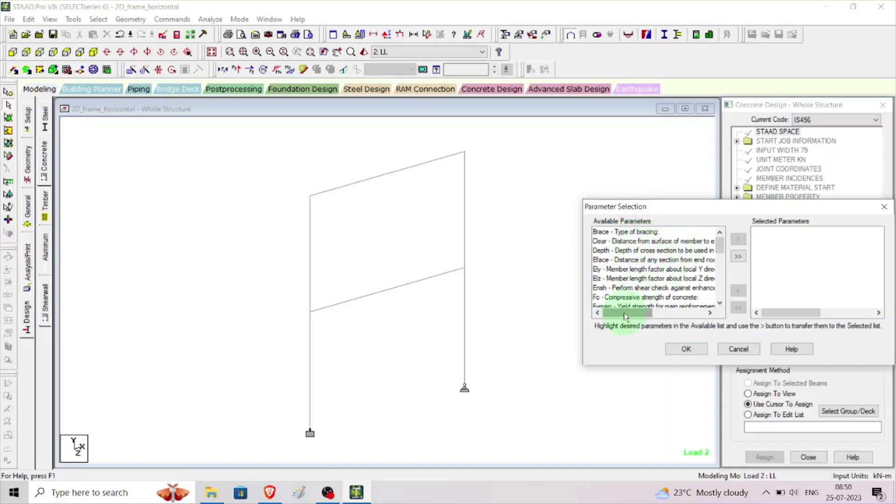
pyautogui.moveTo(626, 316); pyautogui.dragTo(602, 312)
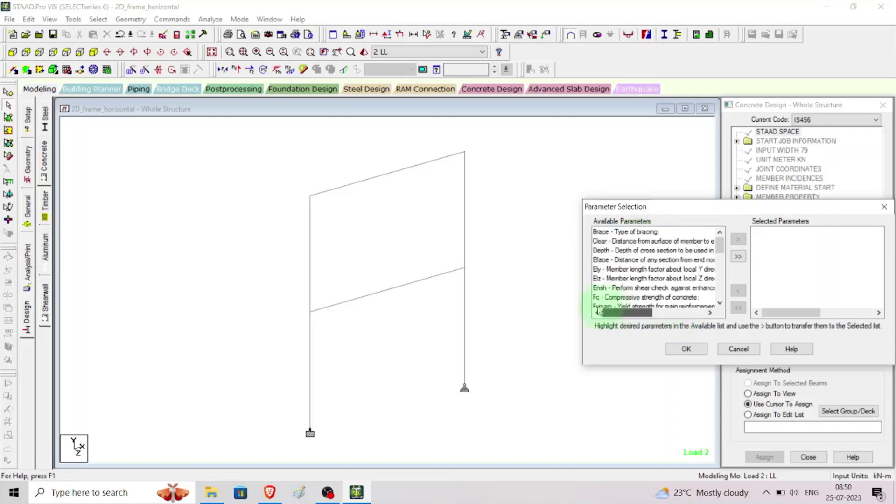
pyautogui.scroll(-1, 625, 293)
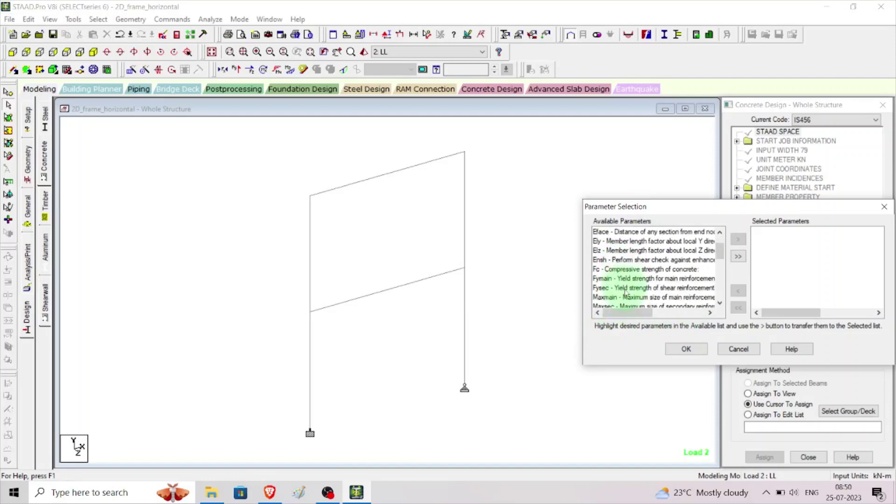
pyautogui.scroll(1, 620, 275)
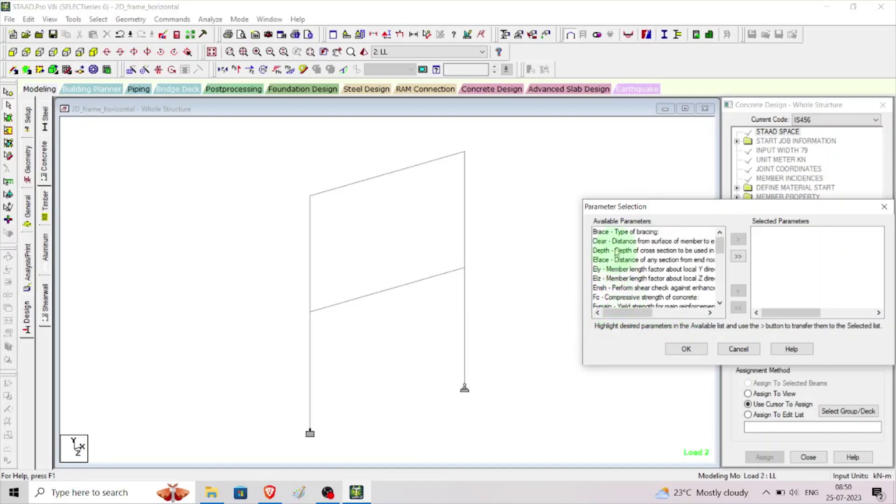
pyautogui.doubleClick(619, 243)
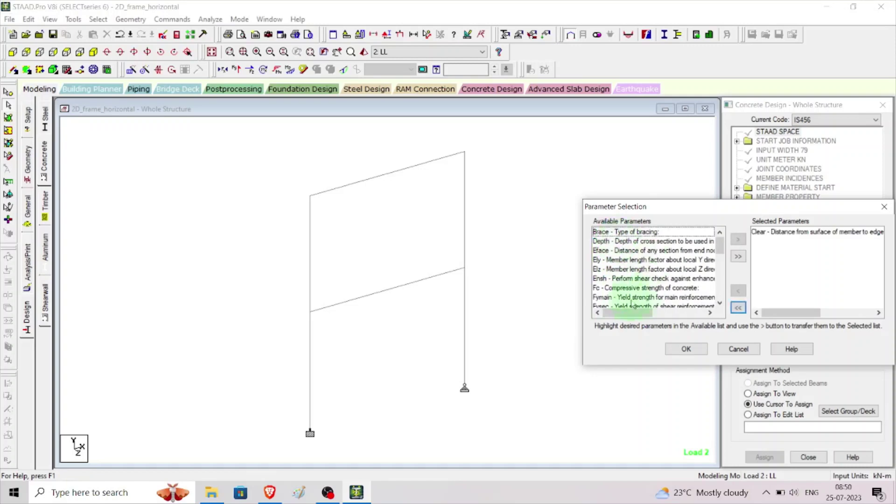
pyautogui.click(609, 290)
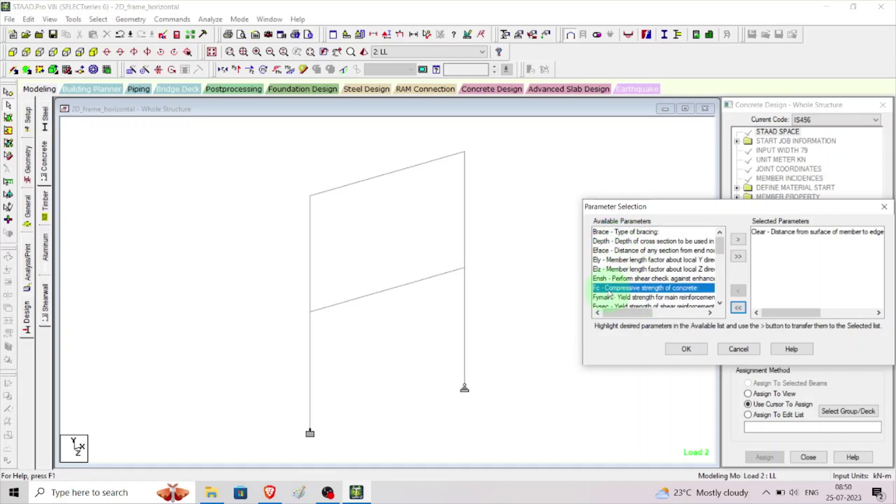
pyautogui.doubleClick(609, 291)
pyautogui.doubleClick(609, 293)
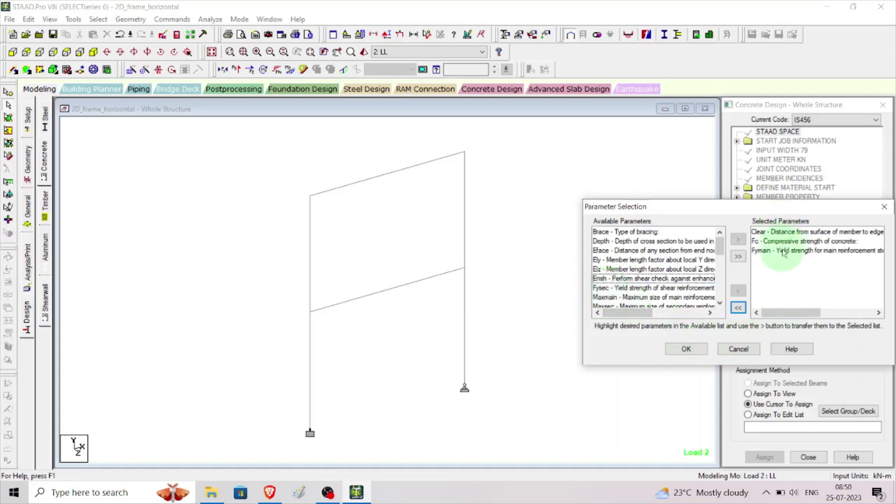
pyautogui.click(686, 349)
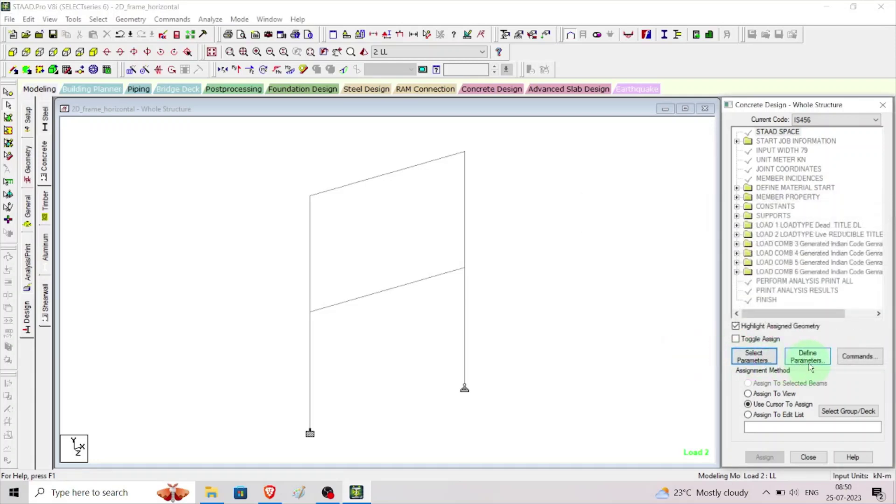
# Add the design parameters CLEAR with a distance of 0.020 m and FC with a compressive strength of 25000 kN/m2
pyautogui.click(810, 363)
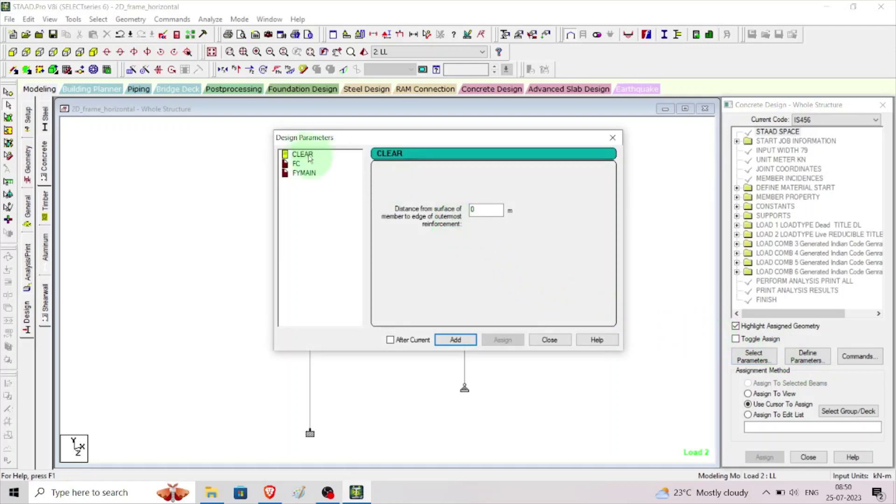
pyautogui.doubleClick(485, 210)
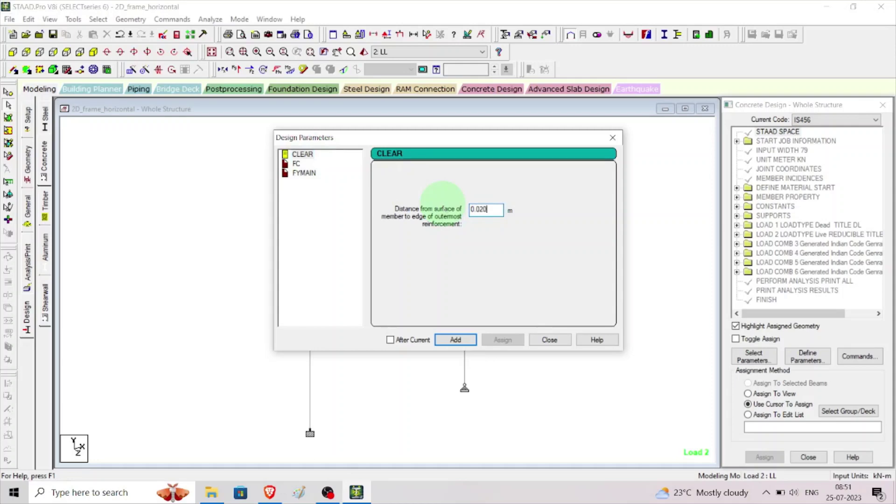
pyautogui.click(455, 340)
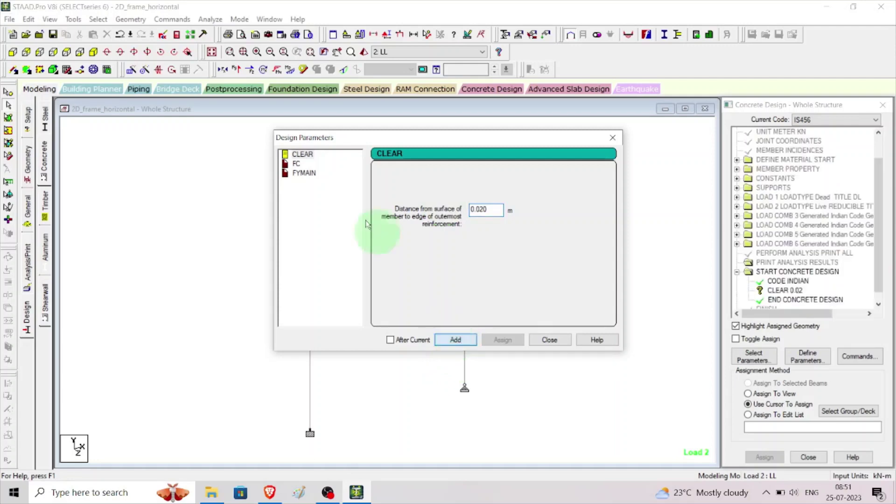
pyautogui.click(297, 163)
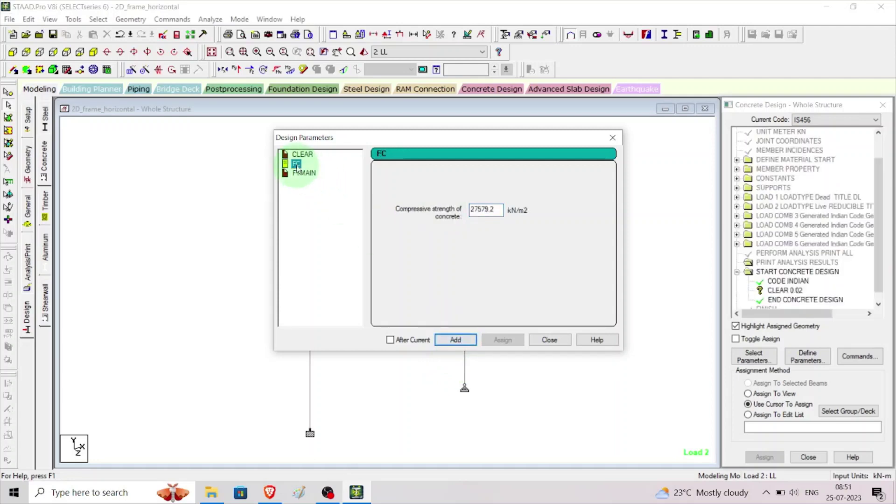
pyautogui.doubleClick(495, 209)
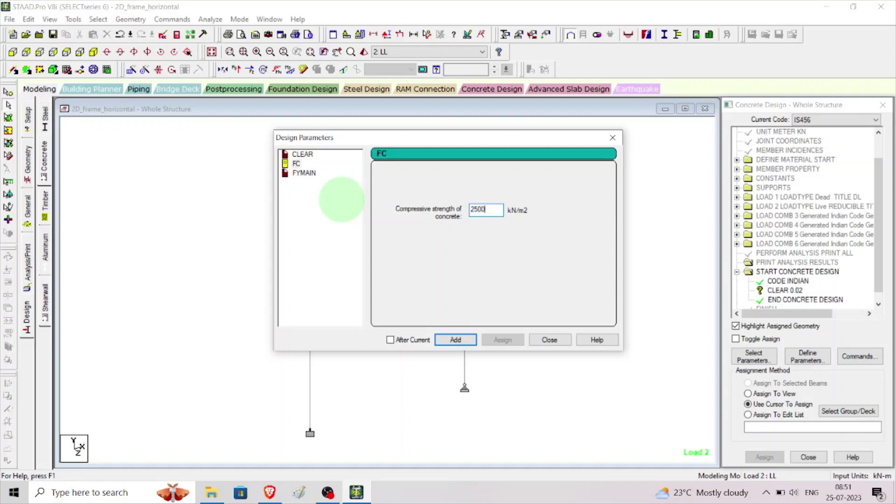
pyautogui.click(455, 340)
# Add the FYMAIN parameter with a main reinforcement yield strength of 500000 kN/m2 and finish defining parameters
pyautogui.click(304, 172)
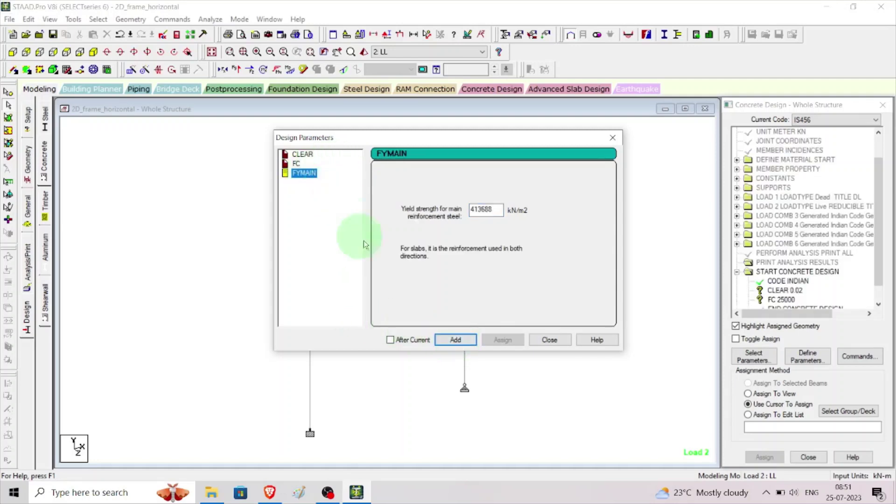
pyautogui.doubleClick(486, 209)
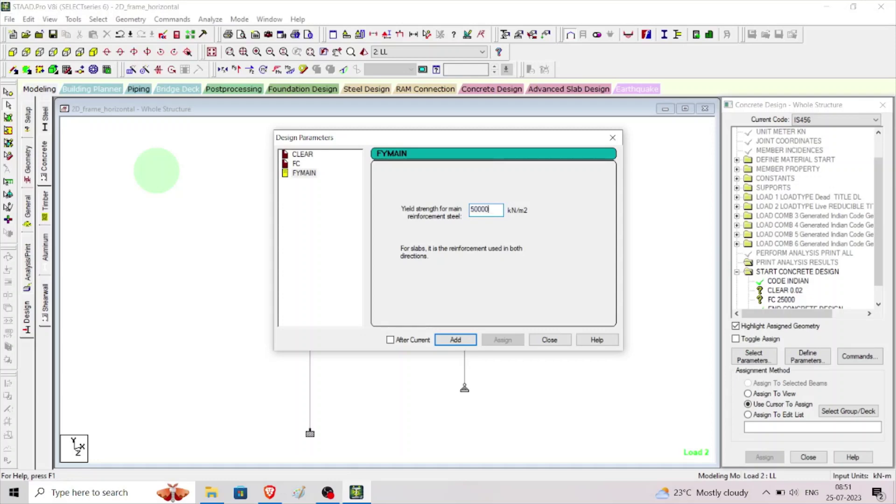
pyautogui.click(471, 343)
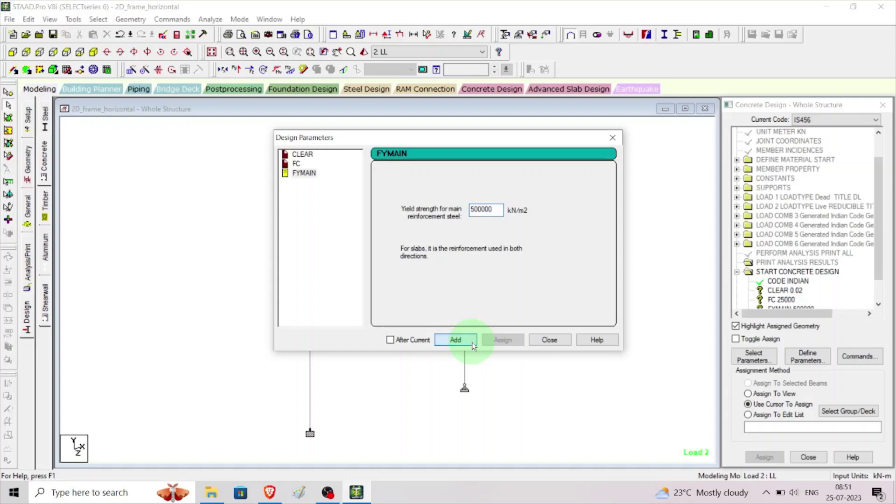
pyautogui.click(549, 340)
# Assign the CLEAR 0.02 parameter to all members in view
pyautogui.click(875, 301)
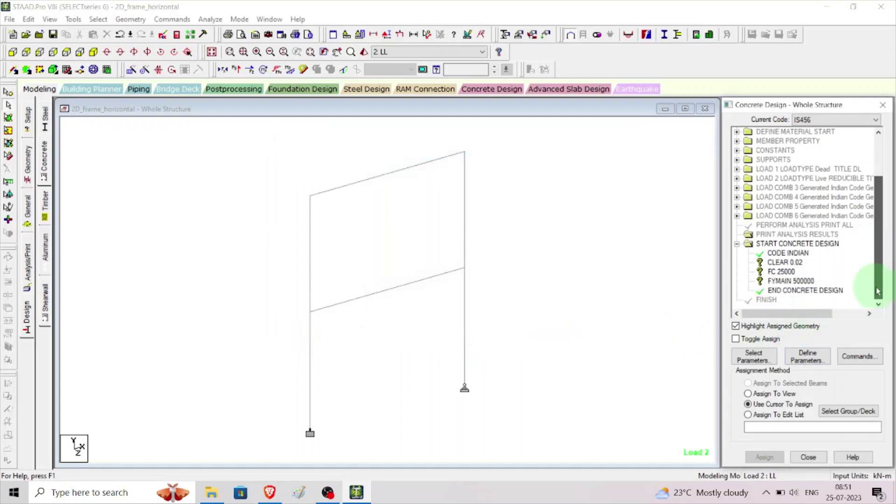
pyautogui.click(788, 262)
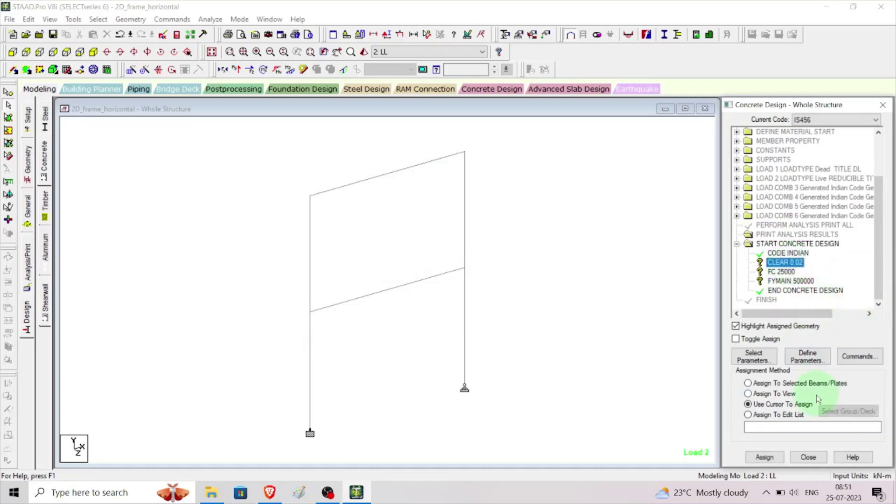
pyautogui.click(767, 394)
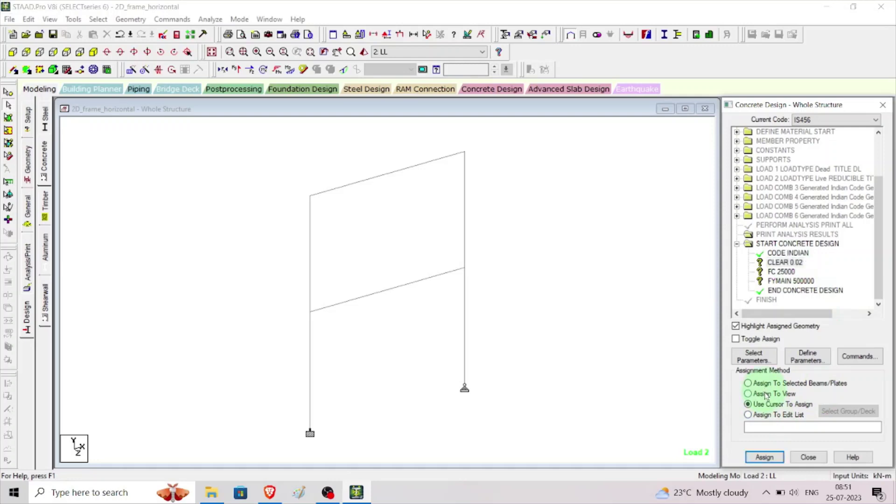
pyautogui.click(772, 459)
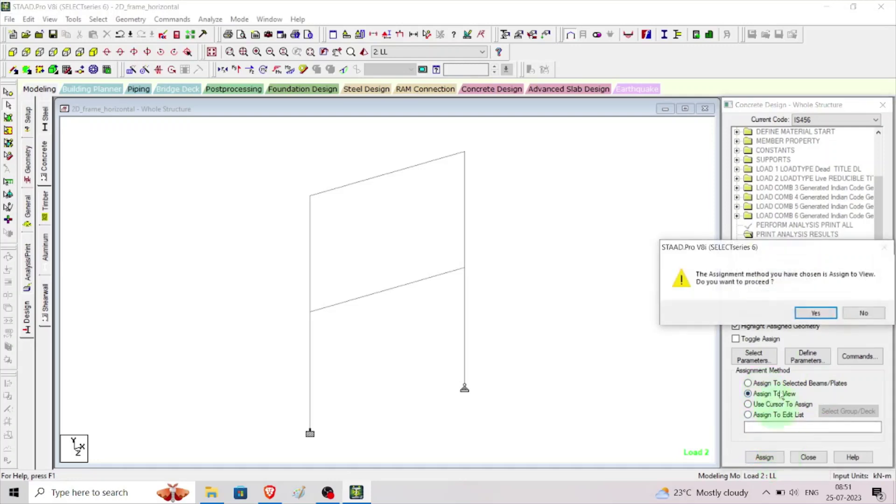
pyautogui.click(814, 312)
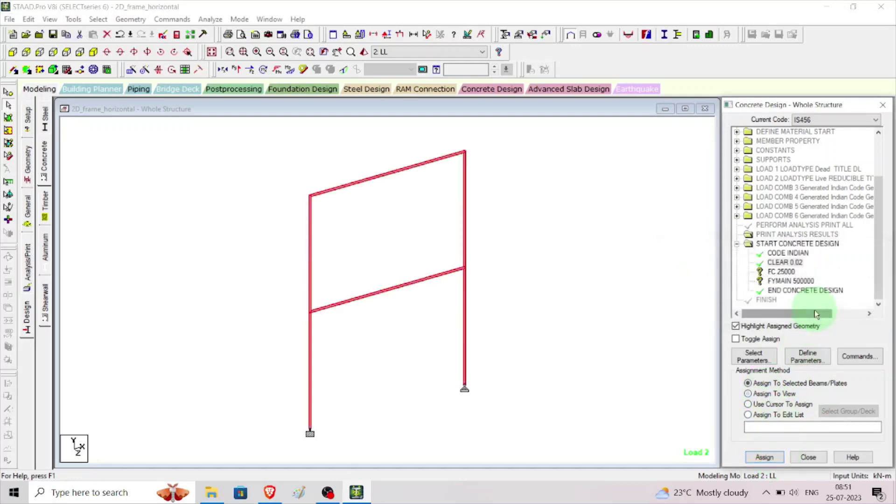
# Assign the FC 25000 parameter to all members in view
pyautogui.click(788, 272)
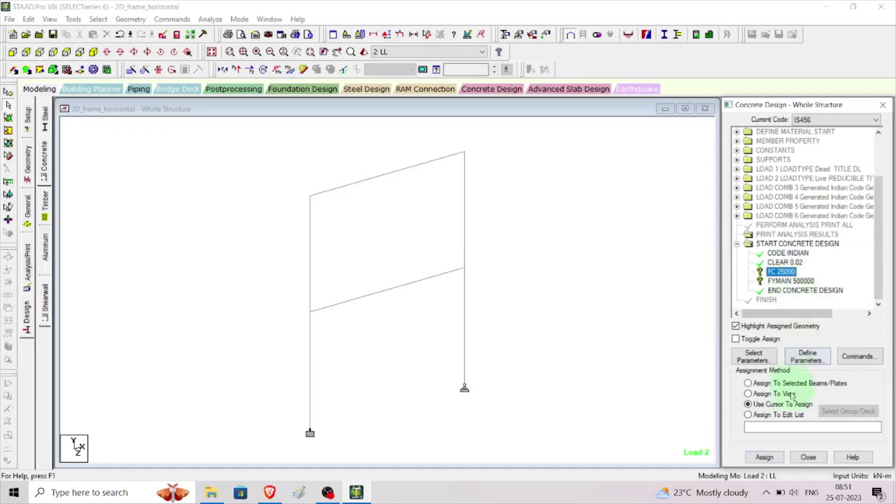
pyautogui.click(770, 403)
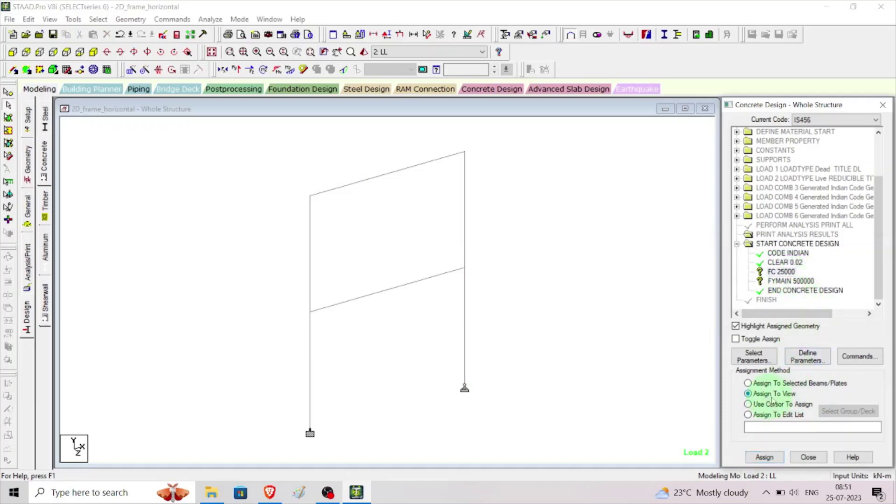
pyautogui.click(765, 457)
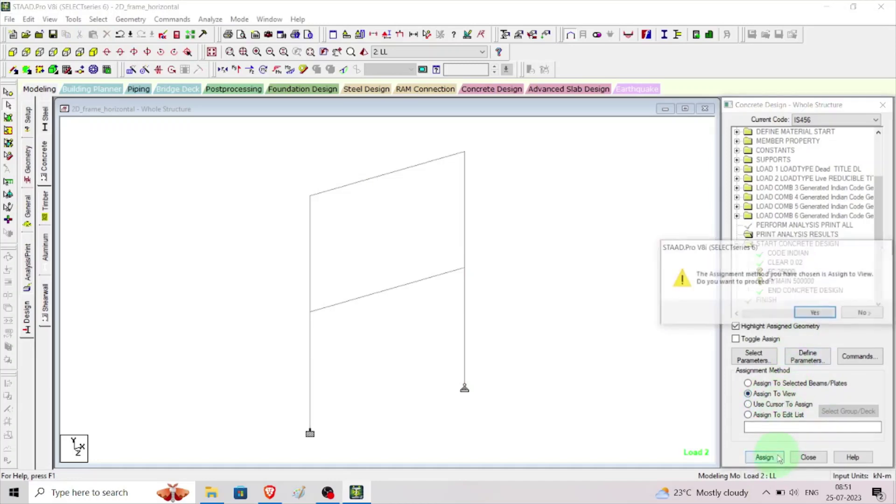
pyautogui.click(816, 315)
# Assign the FYMAIN 500000 parameter to all members in view, then clear the member selection
pyautogui.click(790, 281)
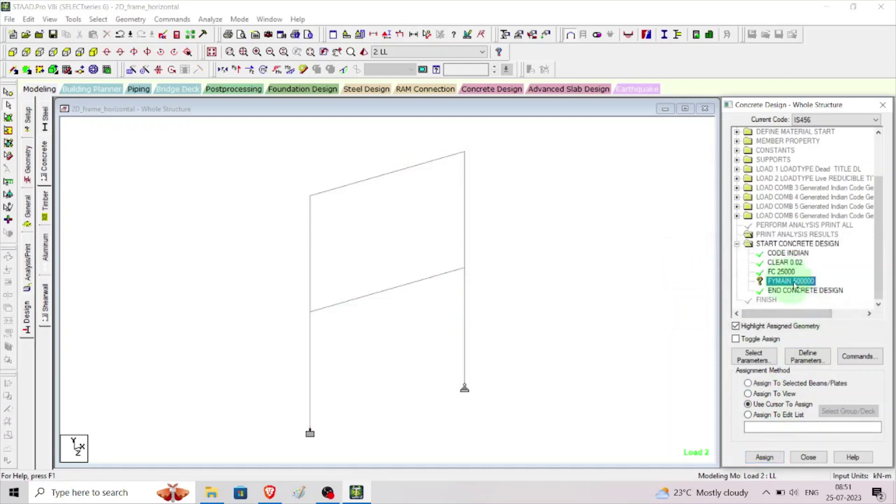
pyautogui.click(762, 395)
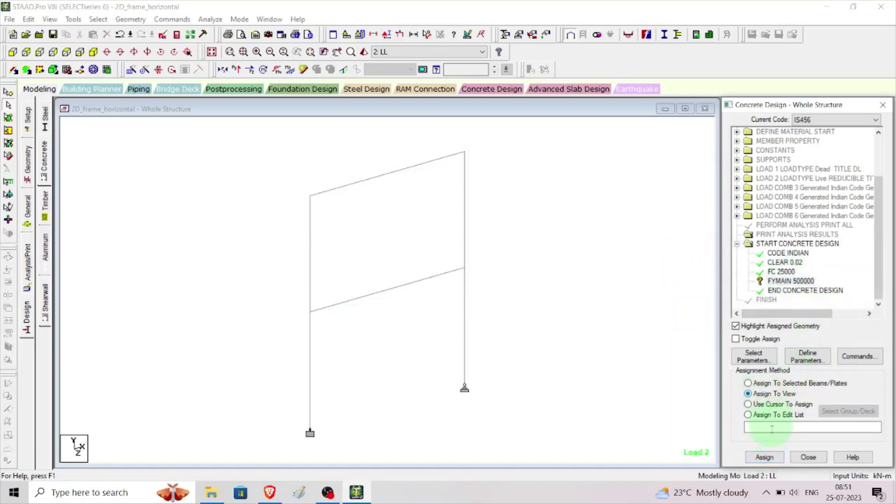
pyautogui.click(770, 456)
pyautogui.click(816, 312)
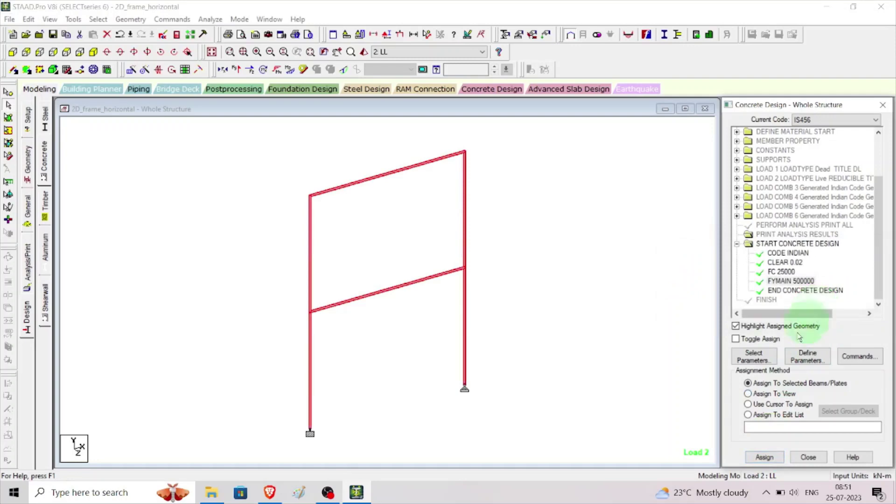
pyautogui.click(610, 217)
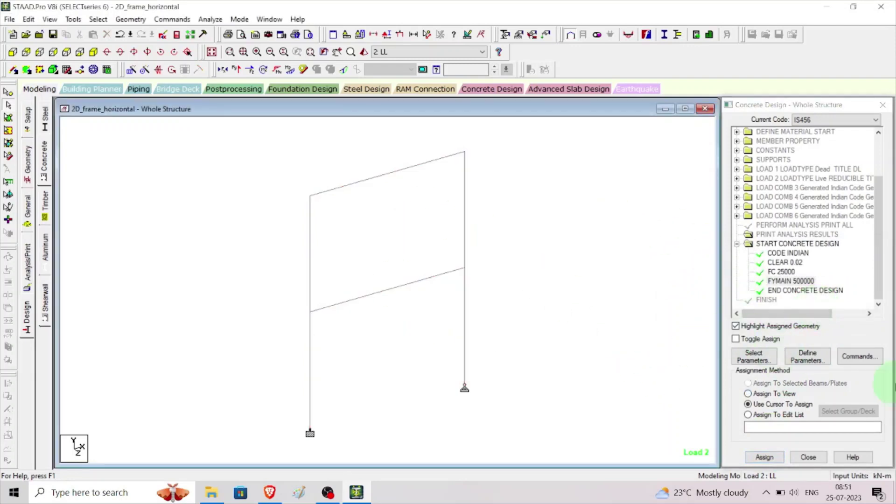
# Add a Design Beam command to the concrete design
pyautogui.click(860, 357)
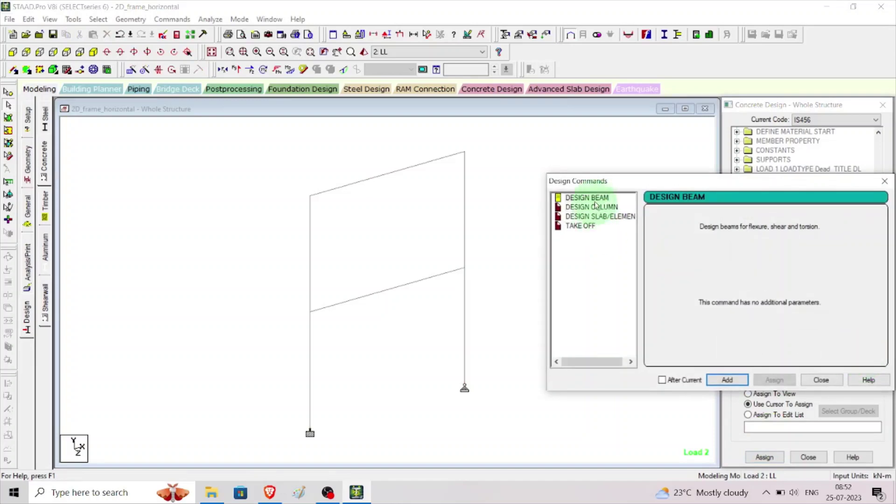
pyautogui.click(596, 199)
pyautogui.click(728, 380)
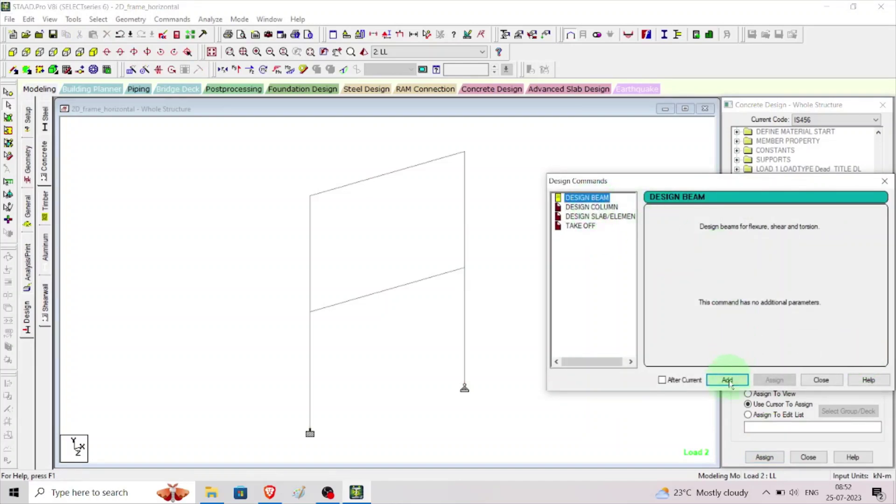
# Add the Design Column and Take Off commands to the concrete design
pyautogui.click(590, 208)
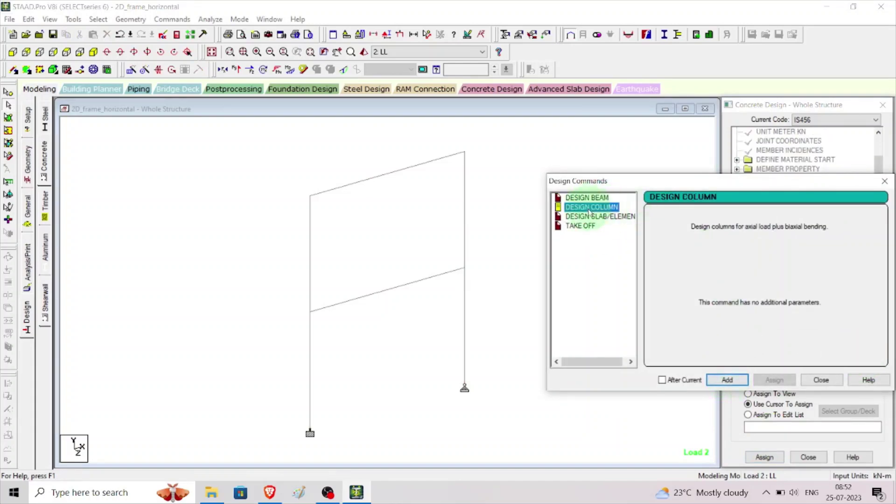
pyautogui.click(738, 377)
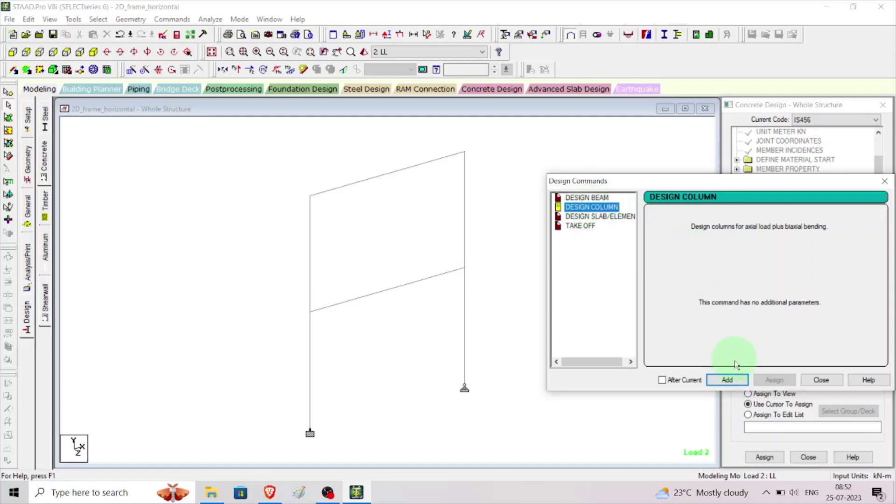
pyautogui.click(581, 227)
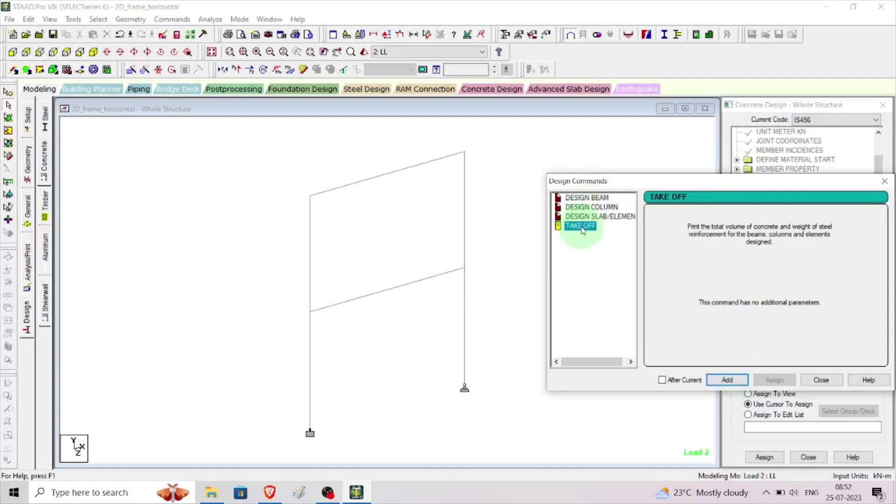
pyautogui.click(733, 380)
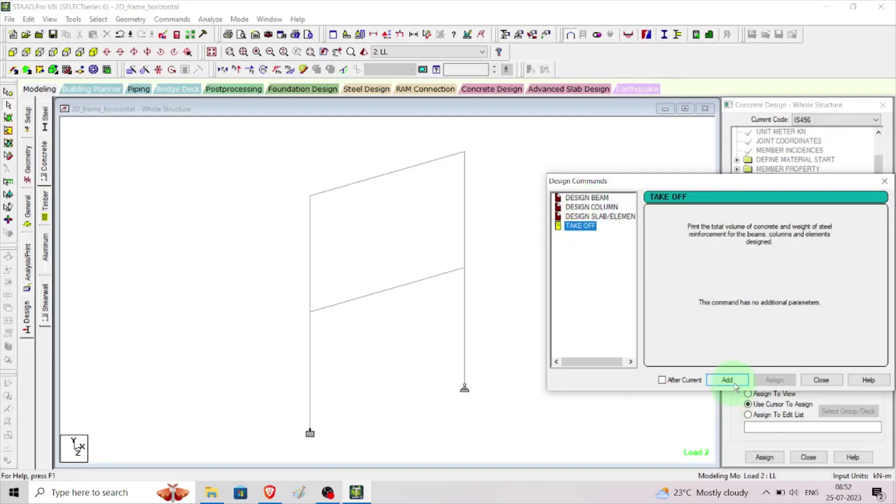
# Assign the Design Beam command to all members parallel to X, then clear the member selection
pyautogui.click(836, 387)
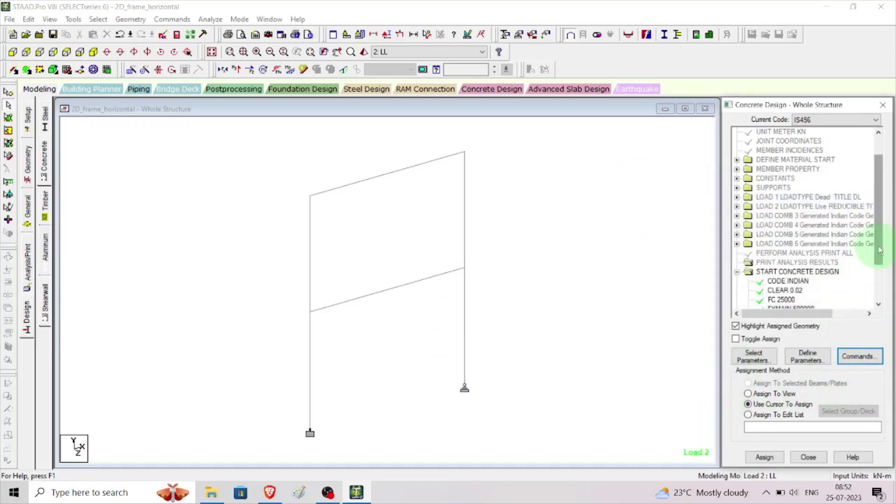
pyautogui.click(877, 283)
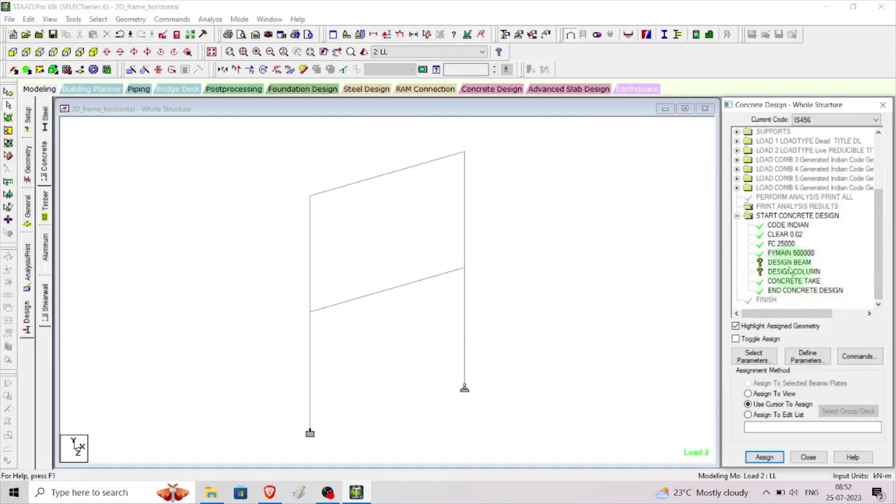
pyautogui.click(12, 52)
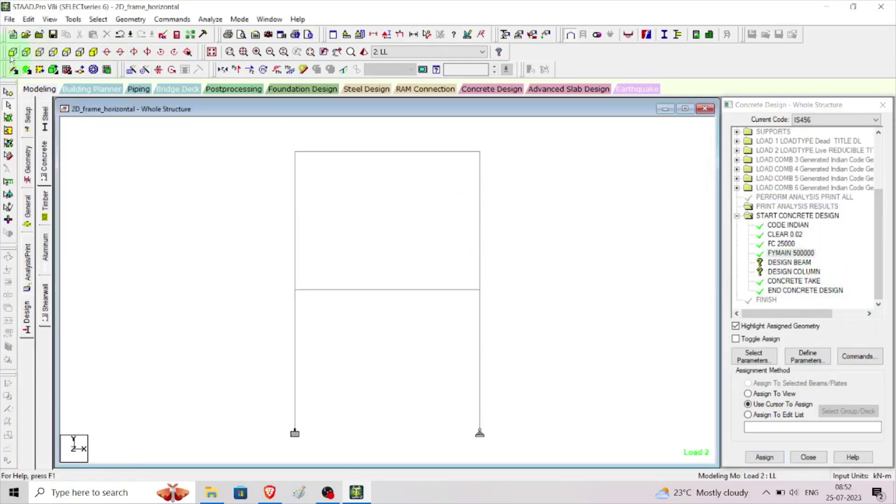
pyautogui.click(299, 231)
pyautogui.click(789, 263)
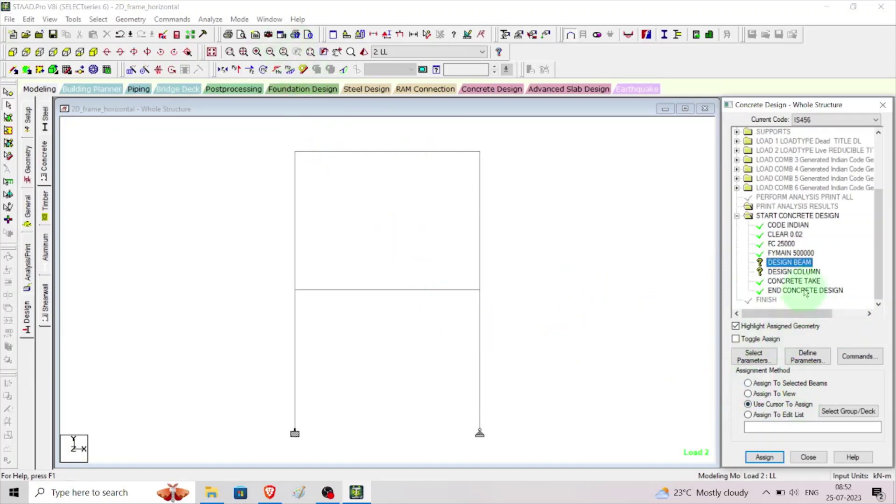
pyautogui.click(131, 19)
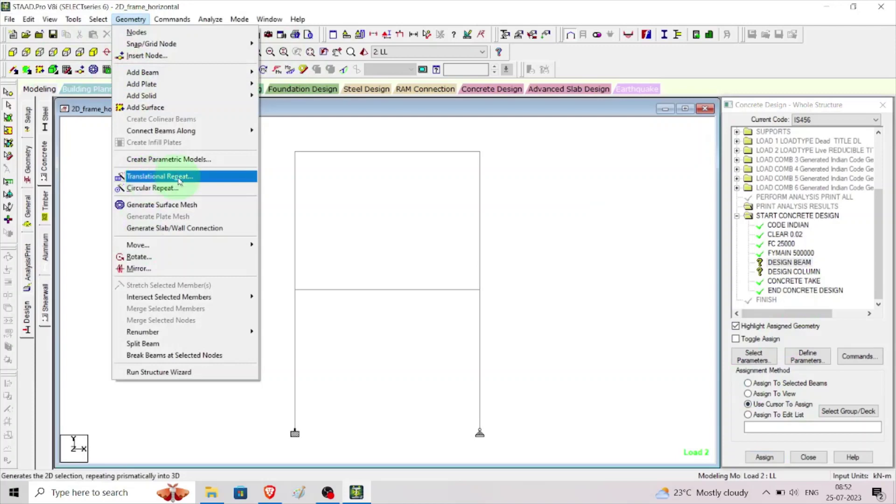
pyautogui.moveTo(98, 19)
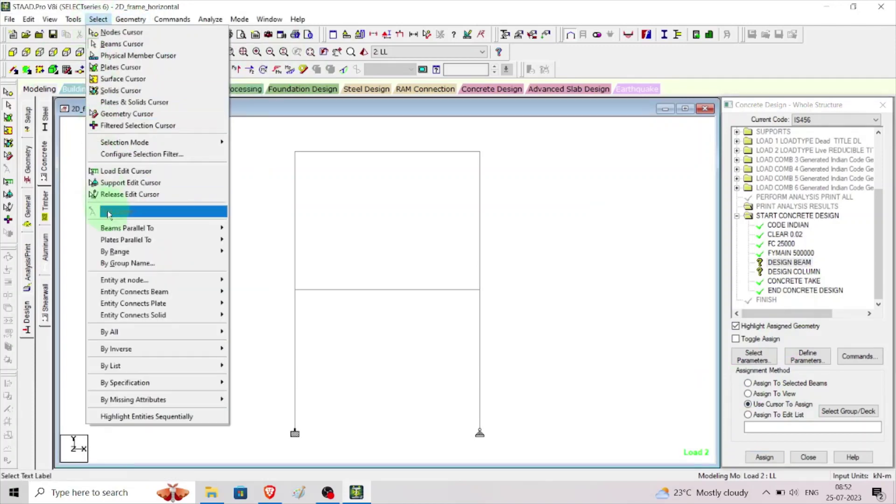
pyautogui.click(241, 227)
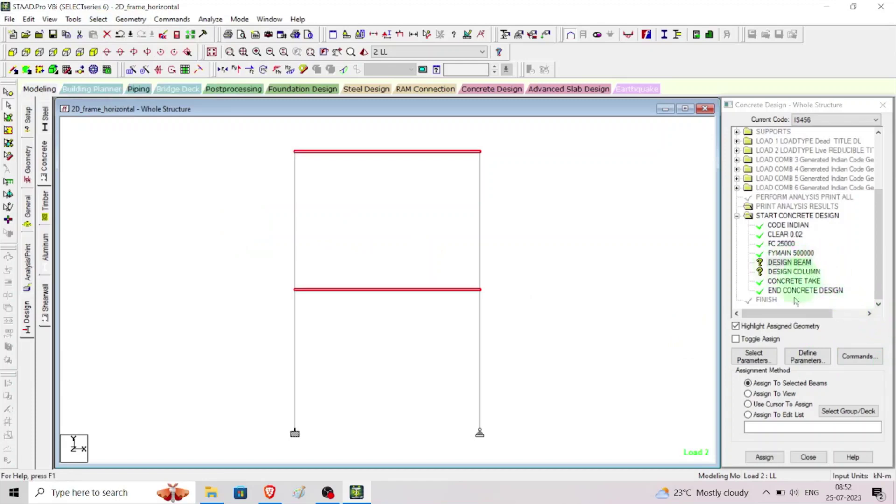
pyautogui.click(765, 457)
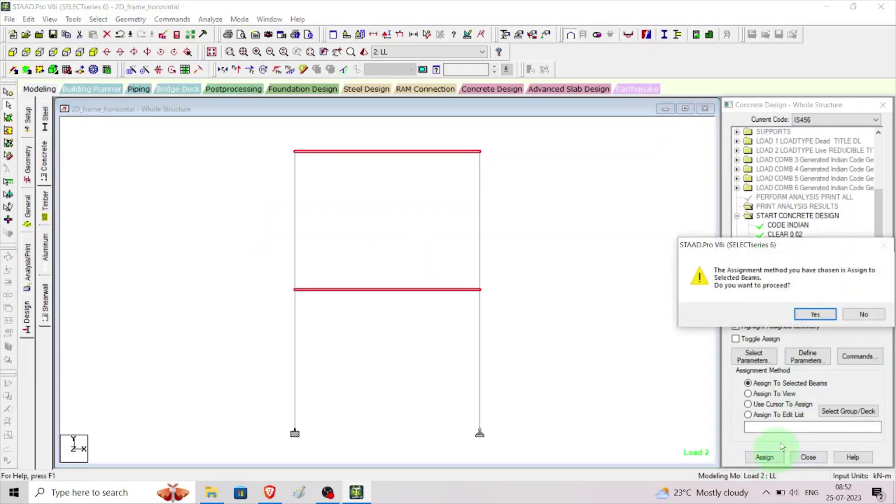
pyautogui.click(812, 312)
pyautogui.click(517, 256)
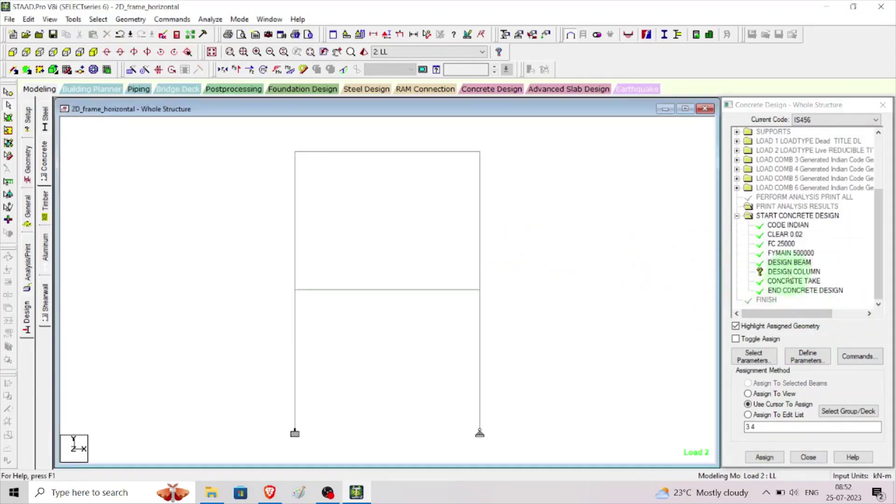
# Assign the Design Column command to all members parallel to Y
pyautogui.click(793, 272)
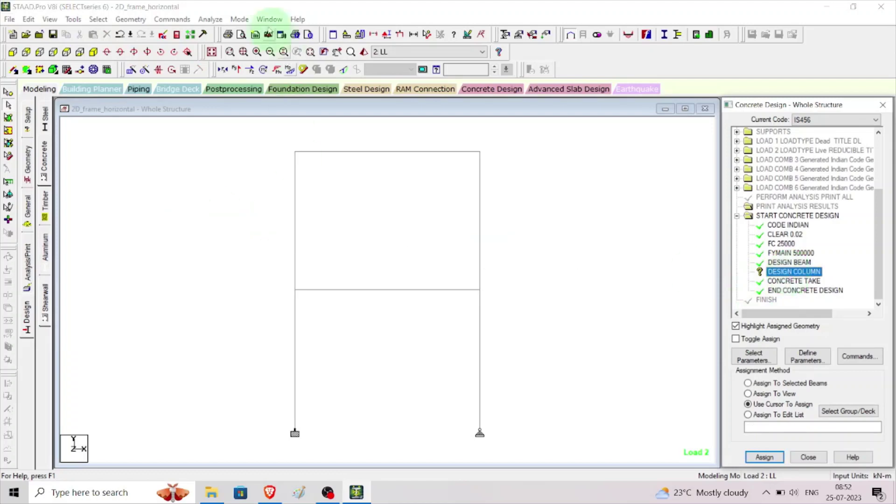
pyautogui.click(98, 19)
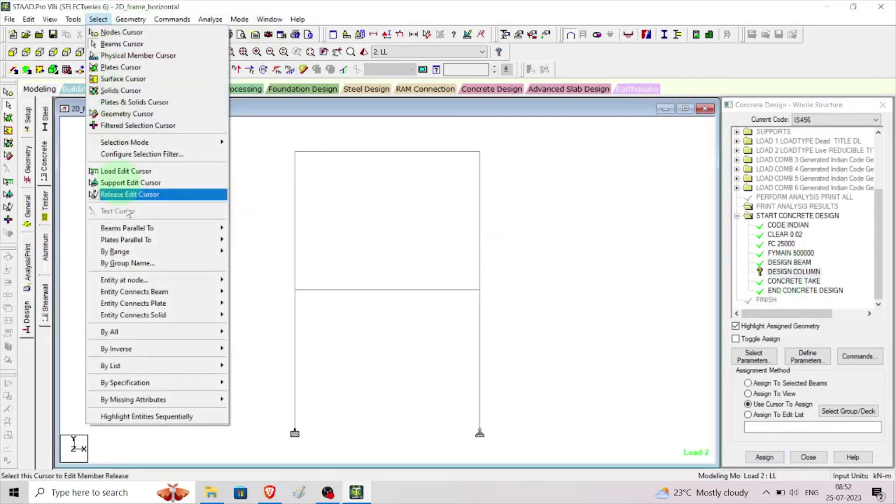
pyautogui.moveTo(187, 228)
pyautogui.click(242, 240)
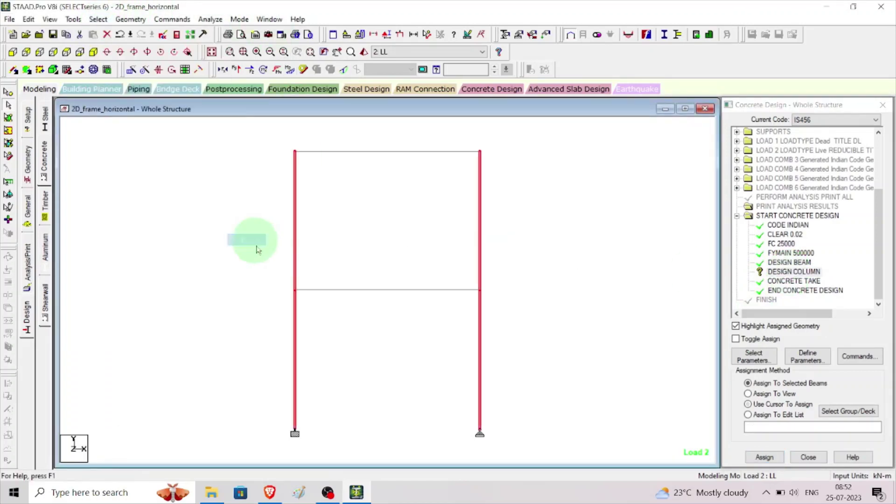
pyautogui.click(765, 382)
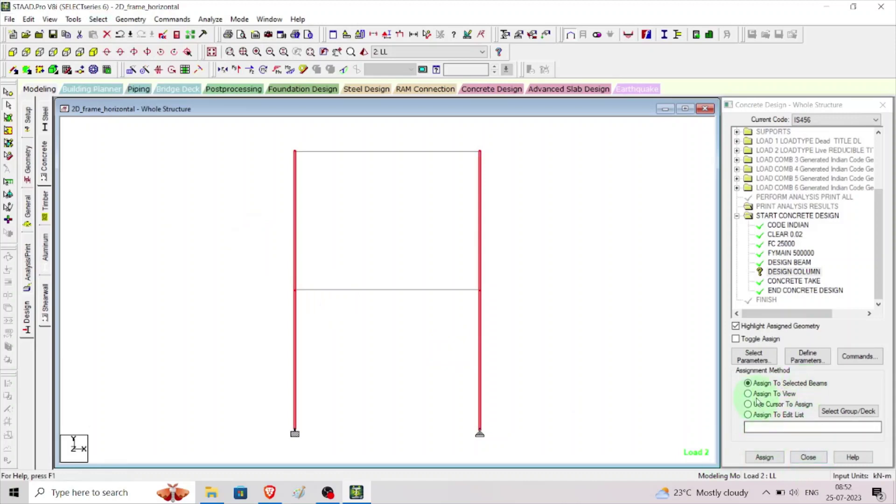
pyautogui.click(769, 462)
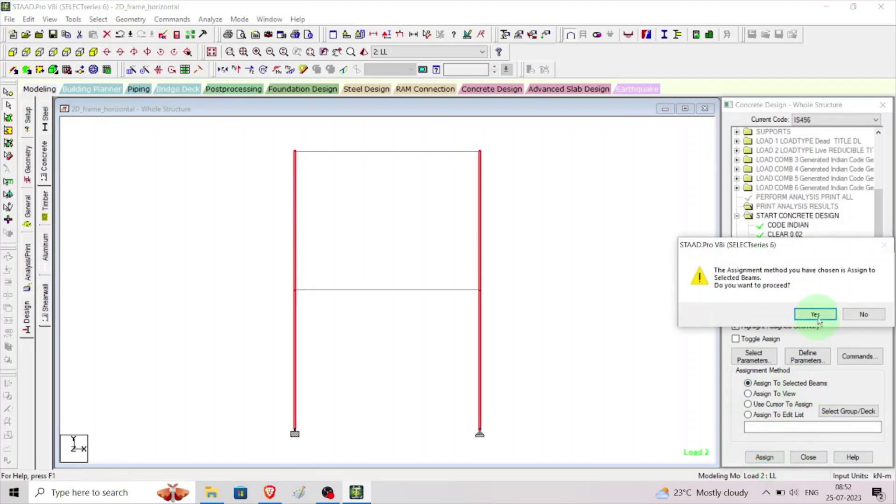
pyautogui.click(819, 316)
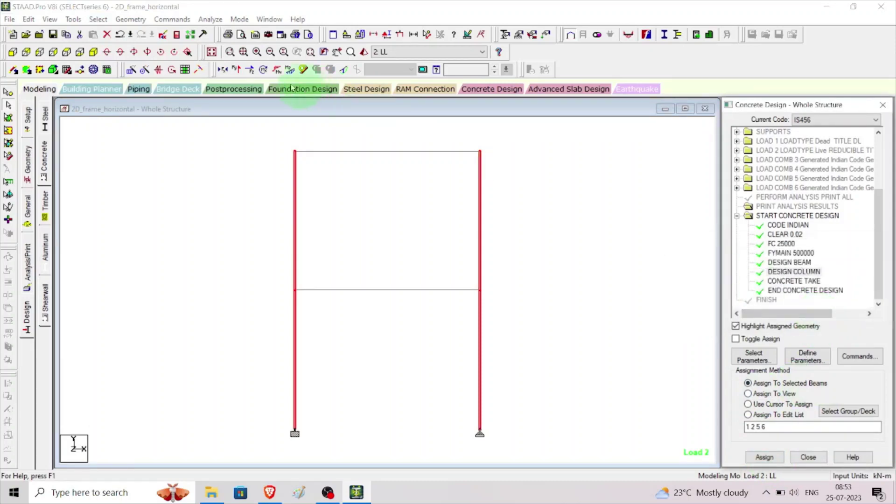
# Save the modified structure, run the analysis and open its output file
pyautogui.click(216, 20)
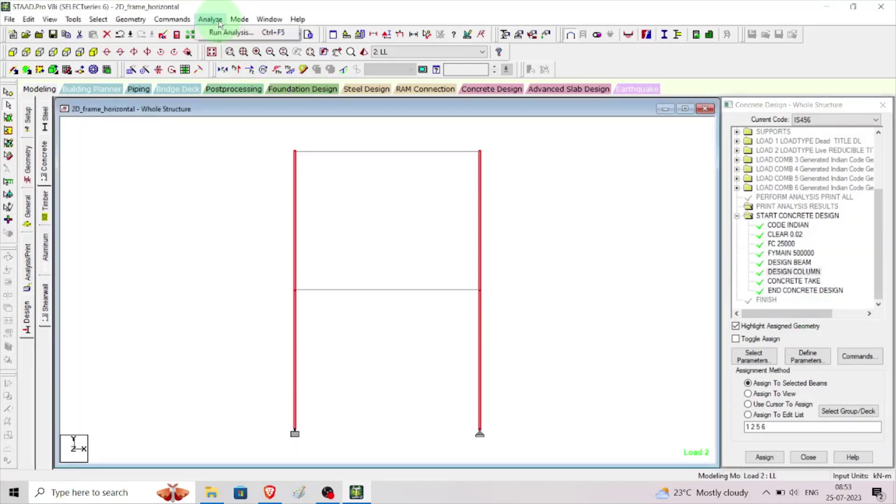
pyautogui.click(217, 34)
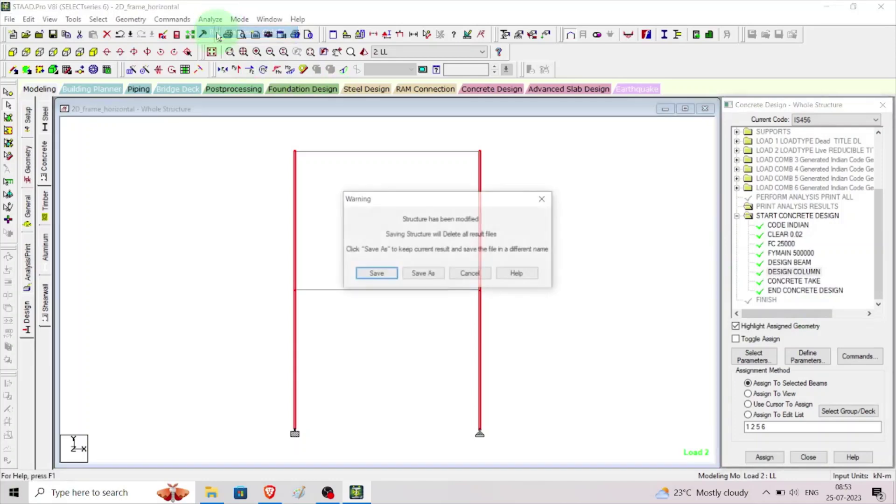
pyautogui.click(369, 276)
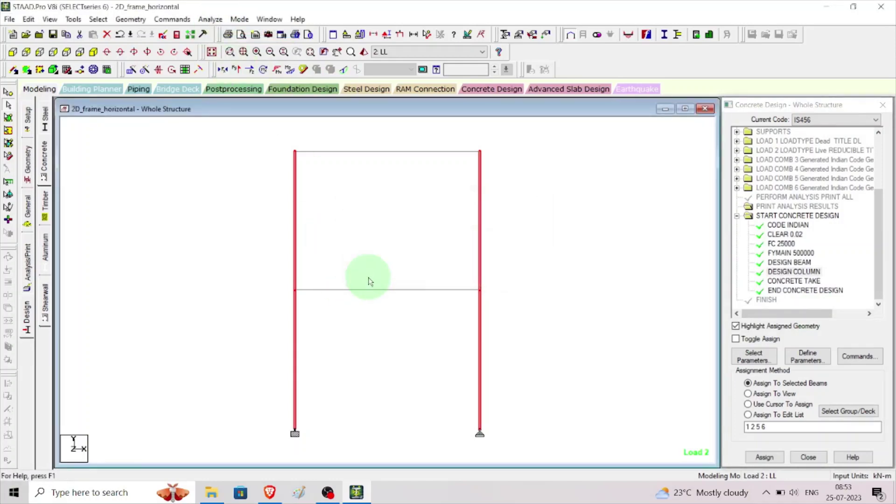
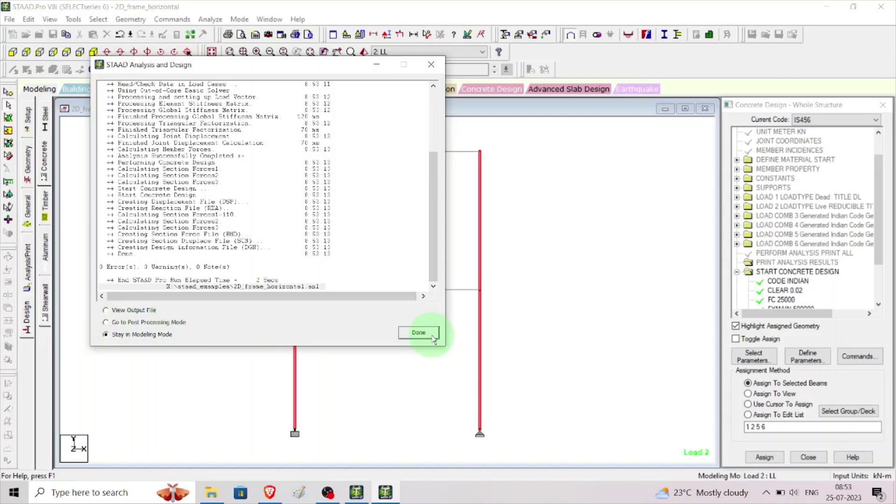
pyautogui.click(121, 311)
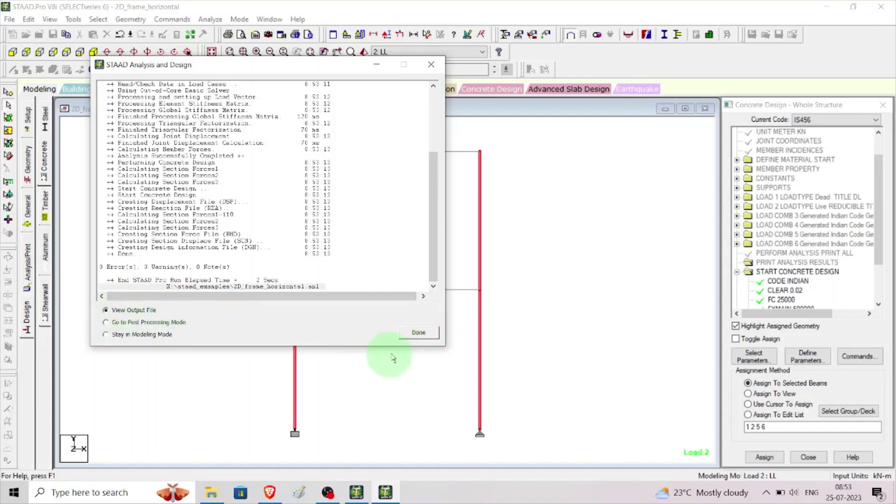
pyautogui.click(418, 334)
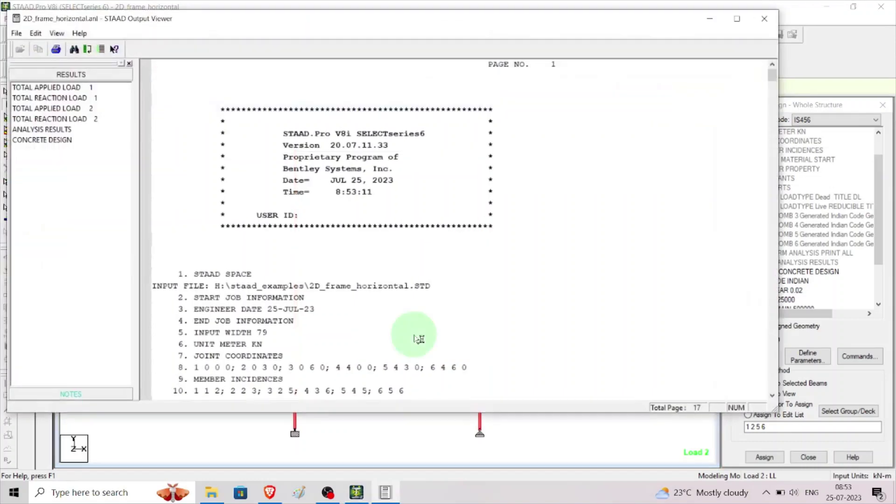
# Examine the beam design results in the Concrete Design section of the output file
pyautogui.click(40, 143)
pyautogui.click(42, 141)
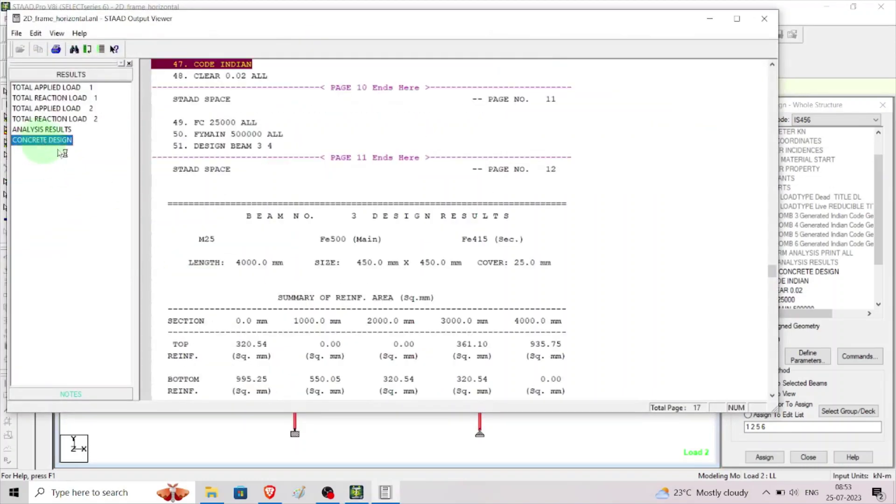
pyautogui.click(248, 220)
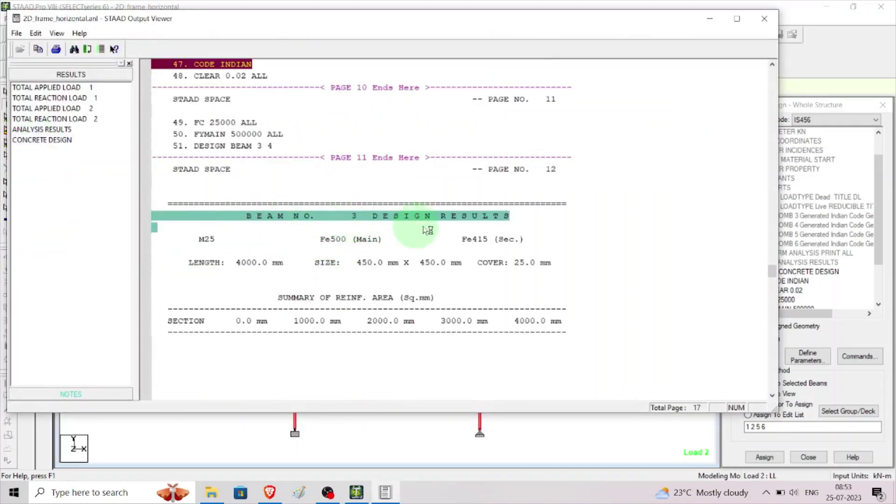
pyautogui.scroll(-13, 462, 278)
pyautogui.scroll(-20, 478, 289)
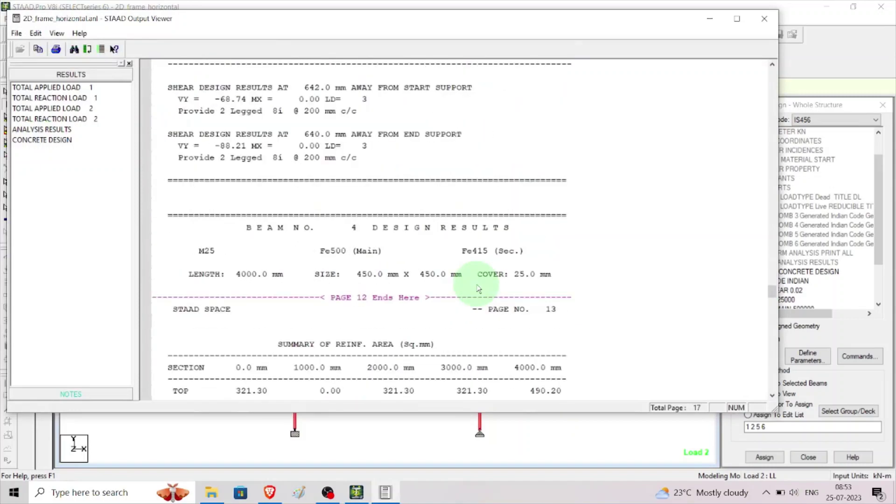
pyautogui.scroll(3, 420, 276)
pyautogui.scroll(-11, 401, 272)
pyautogui.scroll(-5, 402, 270)
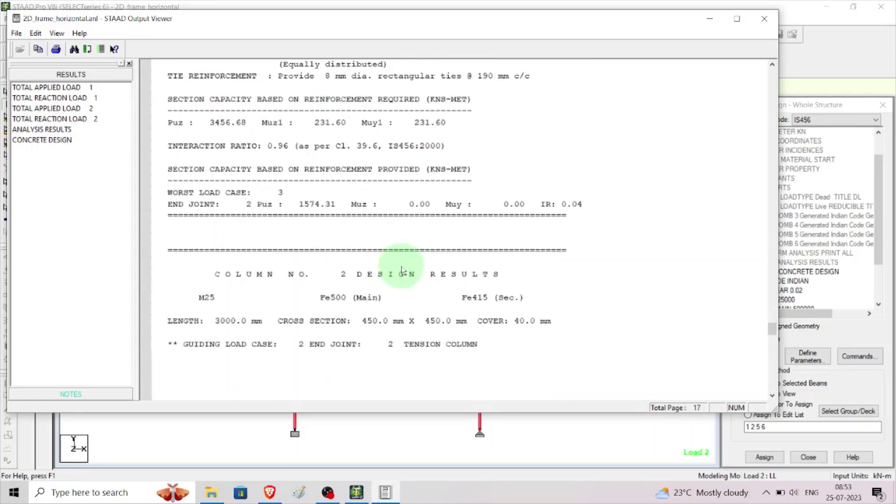
# Review the column design results and the concrete take-off through the end of the output, and close the output viewer
pyautogui.click(428, 254)
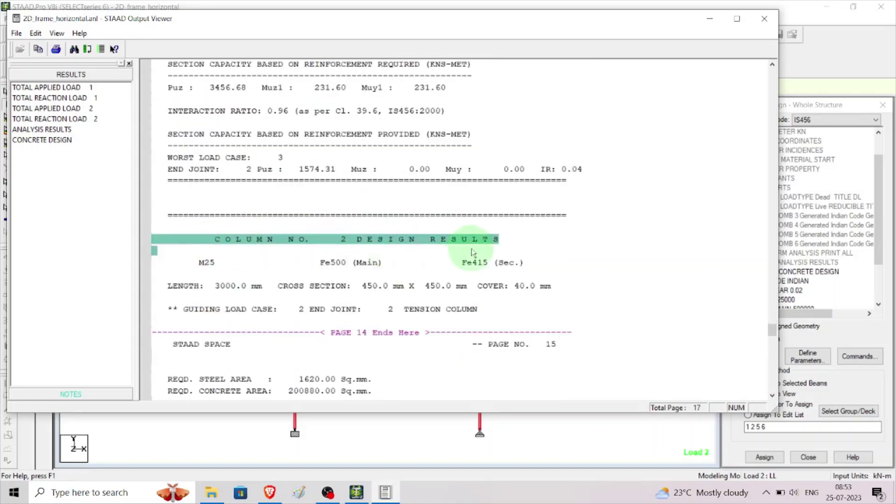
pyautogui.scroll(-12, 513, 266)
pyautogui.scroll(-20, 533, 277)
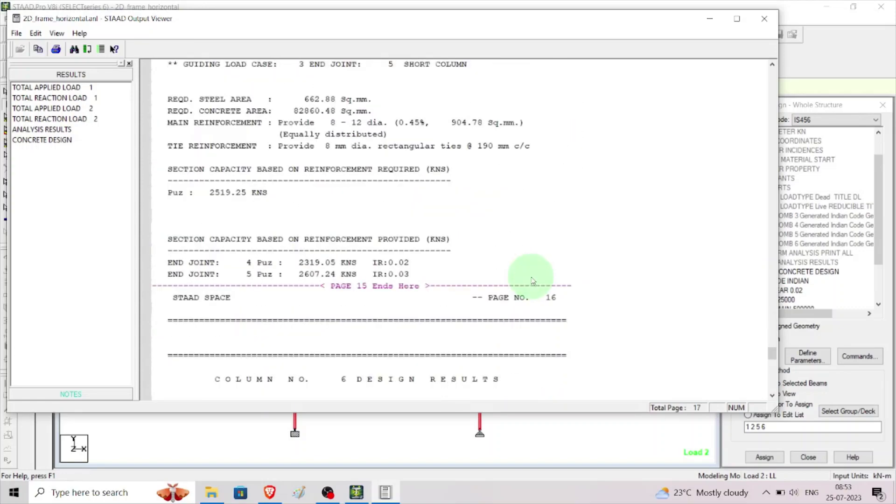
pyautogui.scroll(-1, 531, 276)
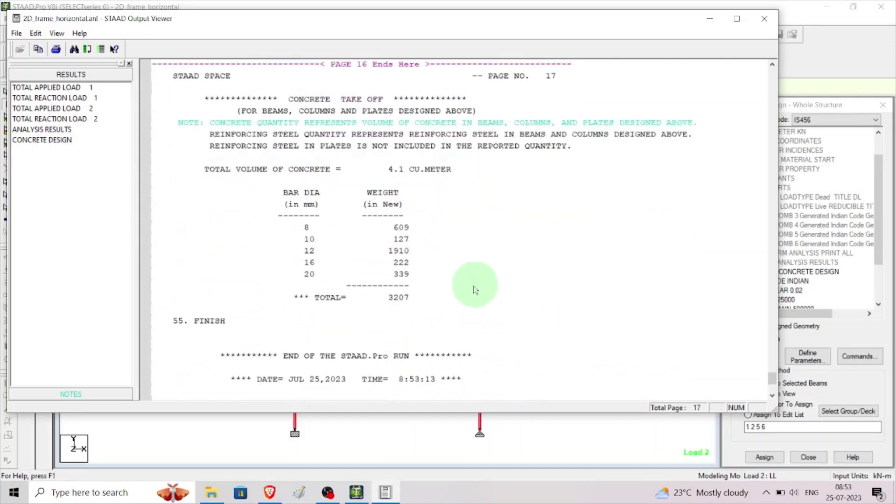
pyautogui.click(400, 371)
pyautogui.moveTo(400, 368); pyautogui.dragTo(383, 345)
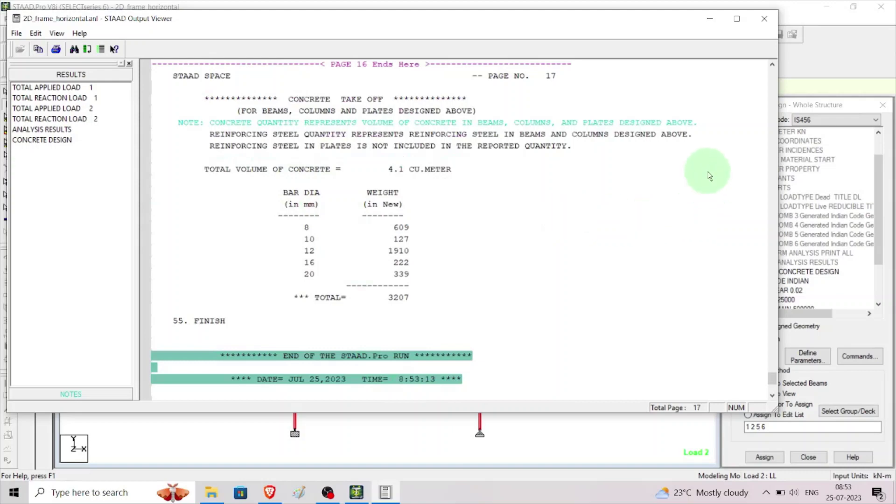
pyautogui.click(764, 18)
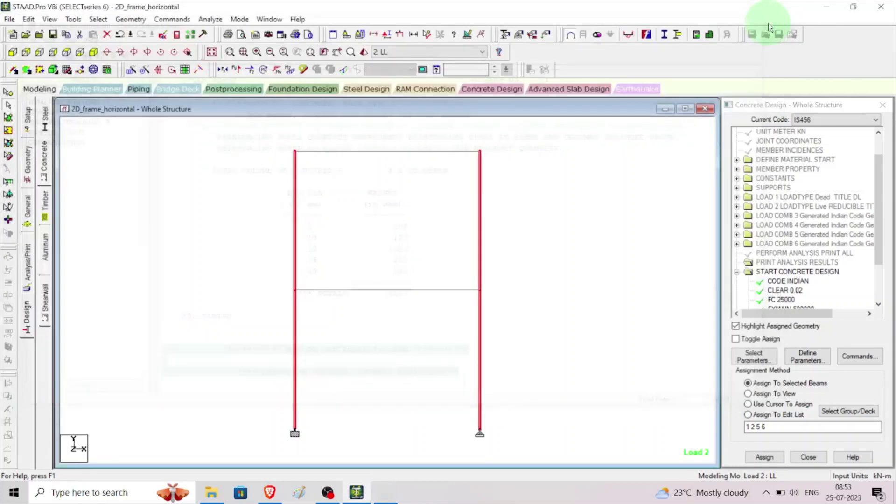
# Enter Post Processing mode with load cases 1 DL and 2 LL excluded, leaving only combinations 3 to 6 selected
pyautogui.click(239, 19)
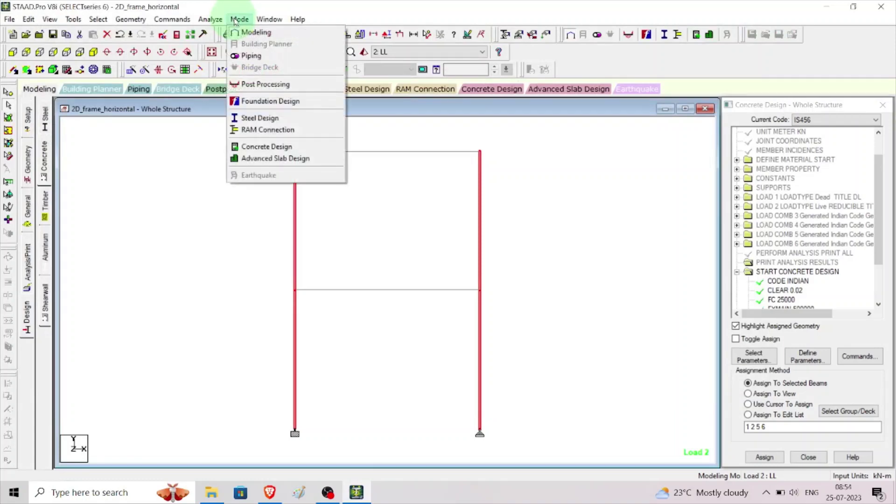
pyautogui.click(258, 86)
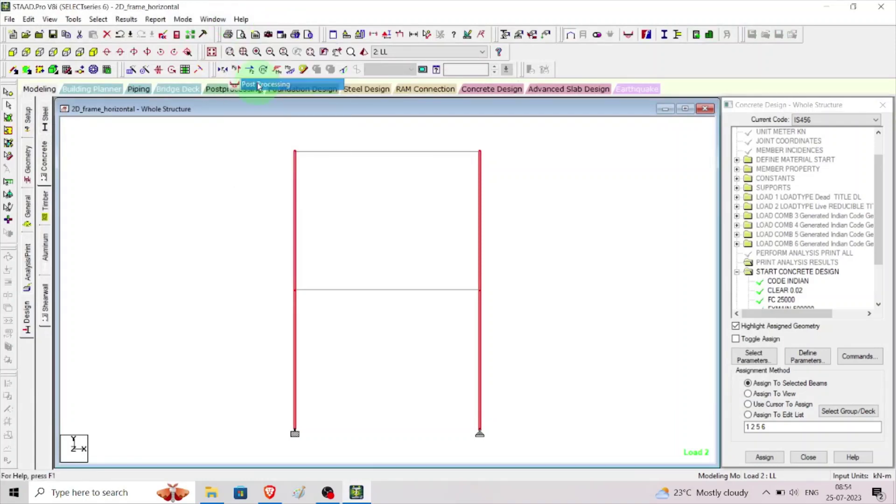
pyautogui.moveTo(493, 237); pyautogui.dragTo(495, 244)
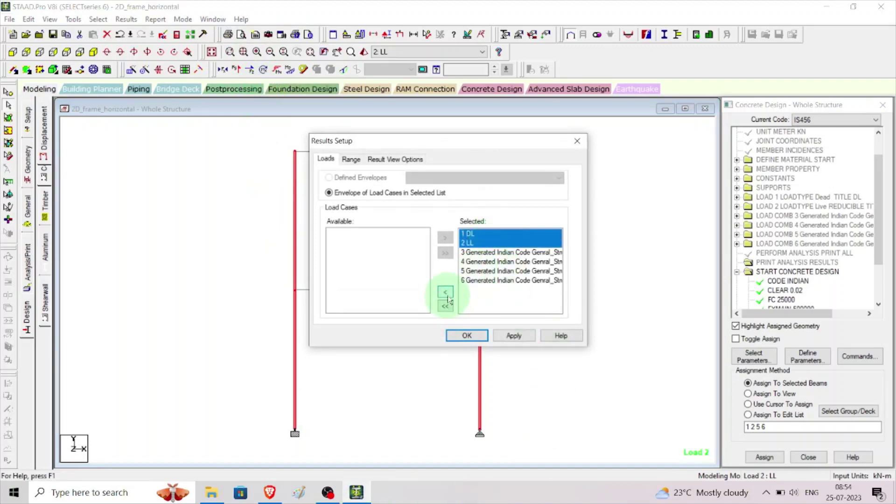
pyautogui.click(446, 293)
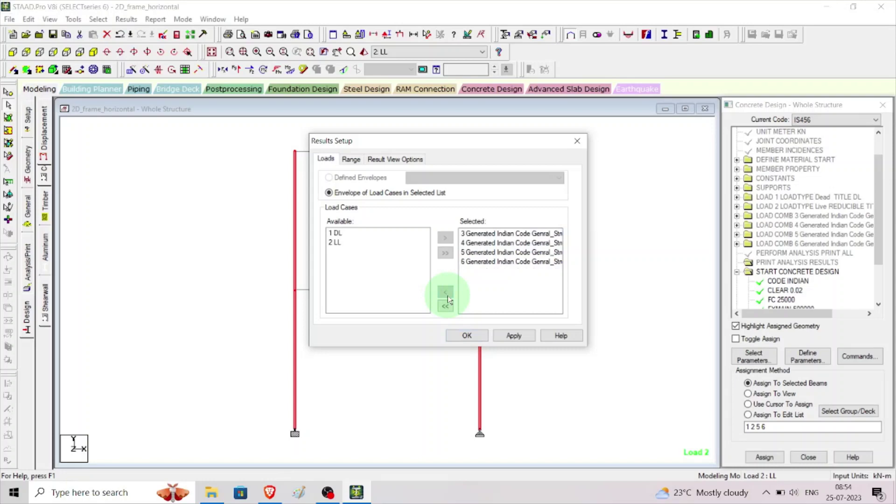
pyautogui.click(467, 336)
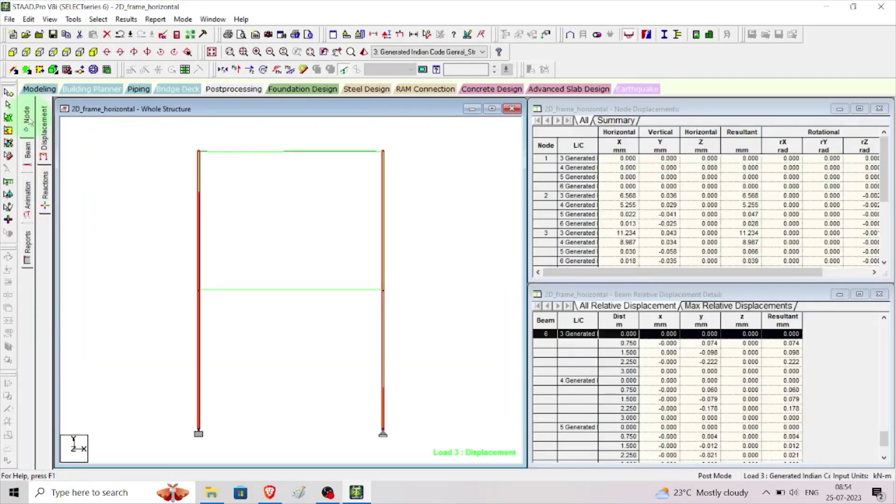
# Display the support reactions and move both reaction labels outward, clear of the frame and its supports
pyautogui.click(46, 187)
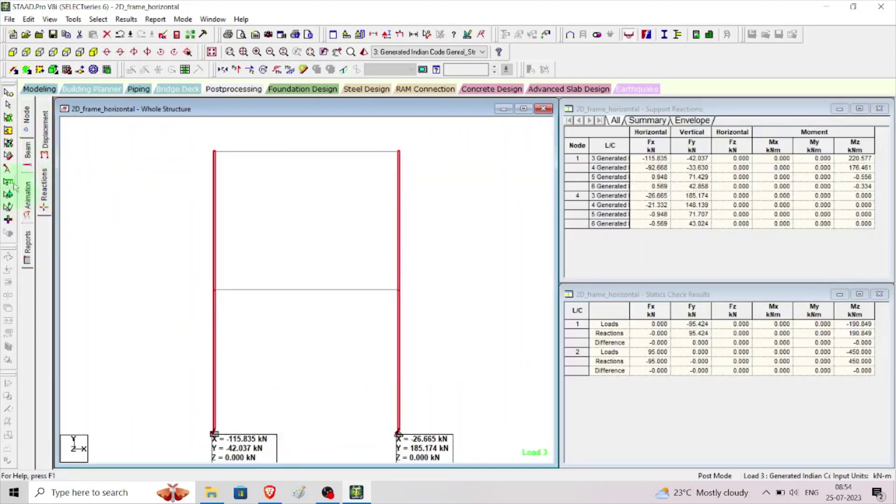
pyautogui.click(8, 168)
pyautogui.moveTo(233, 446); pyautogui.dragTo(126, 325)
pyautogui.moveTo(430, 437); pyautogui.dragTo(481, 322)
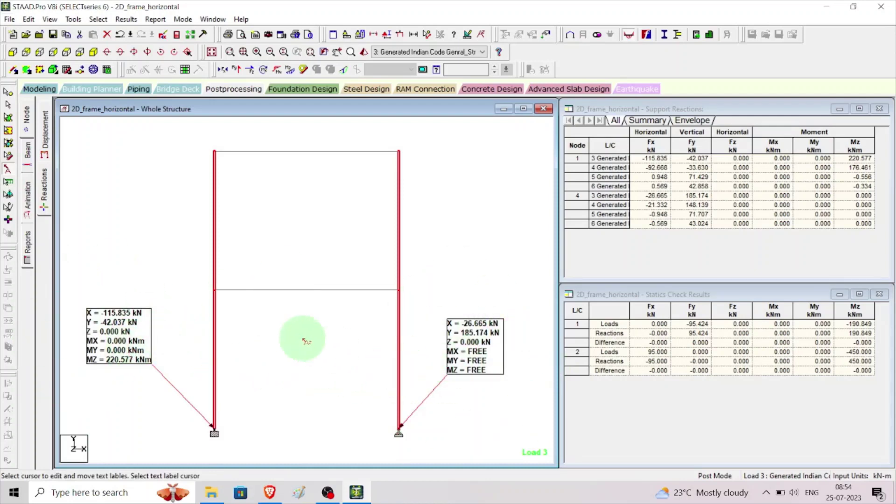
# Look over the node displacement results and bring up the beam force results with the bending moment diagram
pyautogui.click(46, 140)
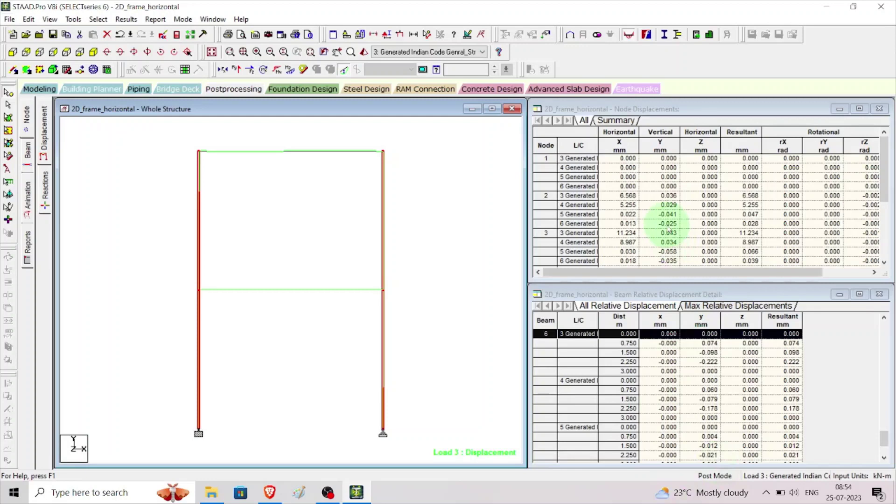
pyautogui.moveTo(684, 272); pyautogui.dragTo(572, 280)
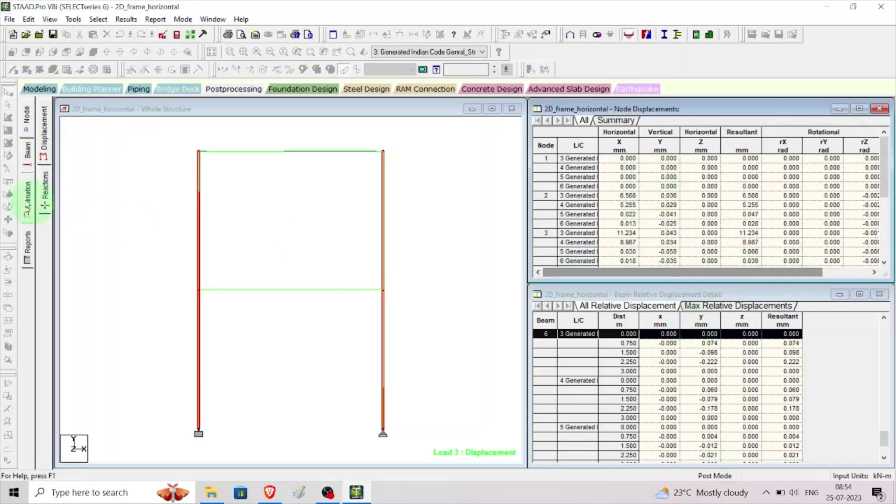
pyautogui.click(28, 158)
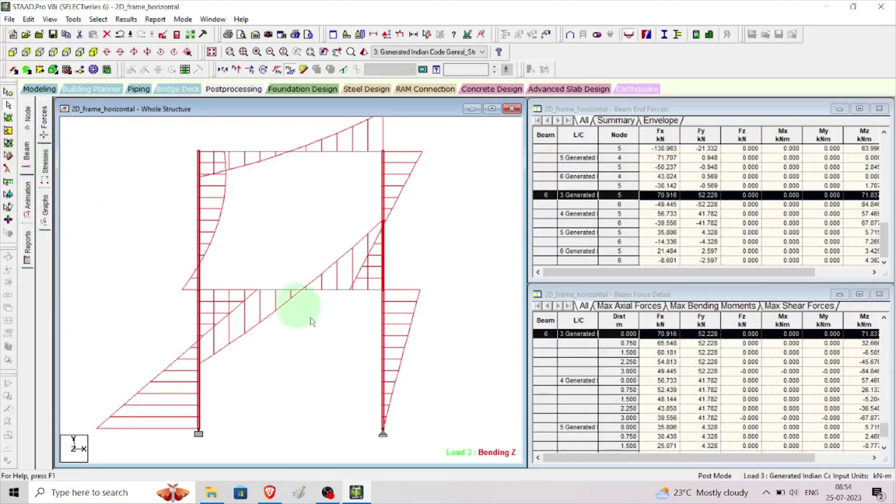
# Open the top beam's shear and bending results and examine the section forces at several distances along it for load case 1:DL
pyautogui.click(320, 191)
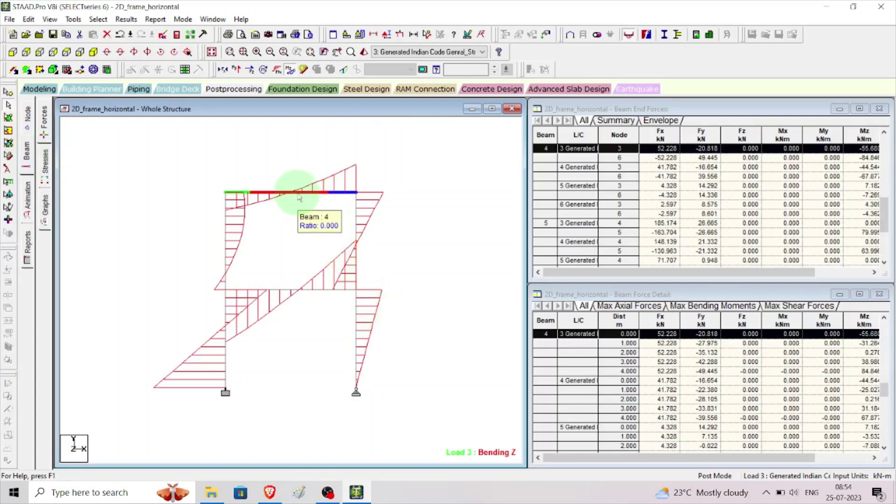
pyautogui.doubleClick(299, 197)
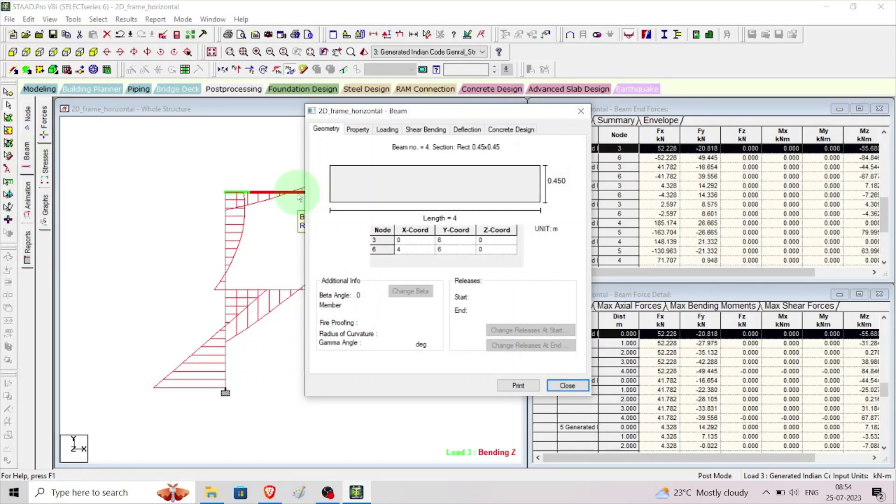
pyautogui.click(427, 130)
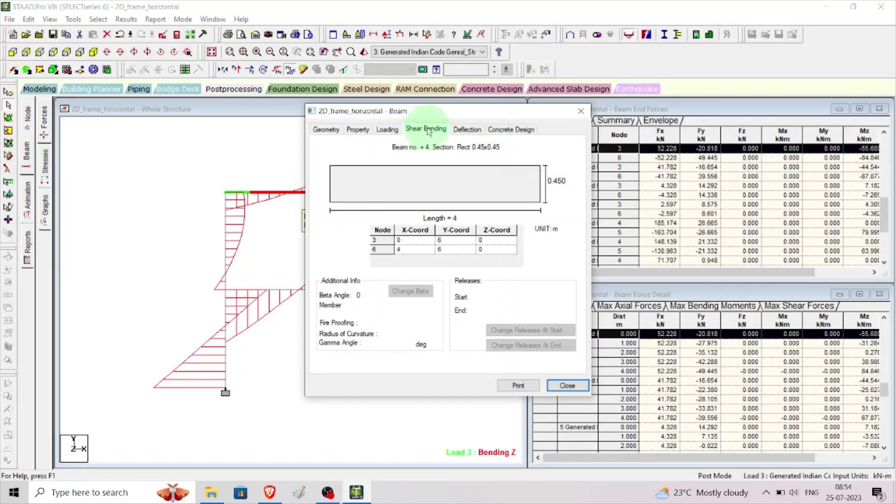
pyautogui.click(441, 197)
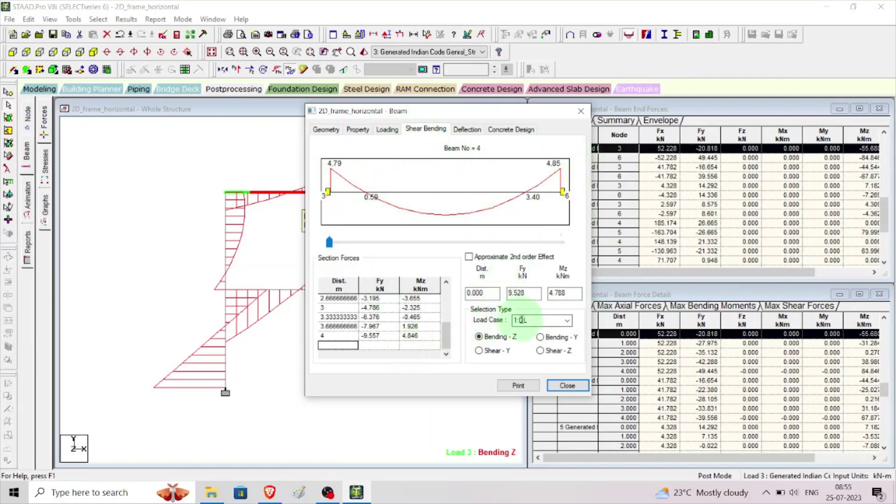
pyautogui.moveTo(446, 335)
pyautogui.mouseDown()
pyautogui.moveTo(447, 301)
pyautogui.moveTo(446, 343)
pyautogui.mouseUp()
pyautogui.moveTo(329, 241); pyautogui.dragTo(418, 243)
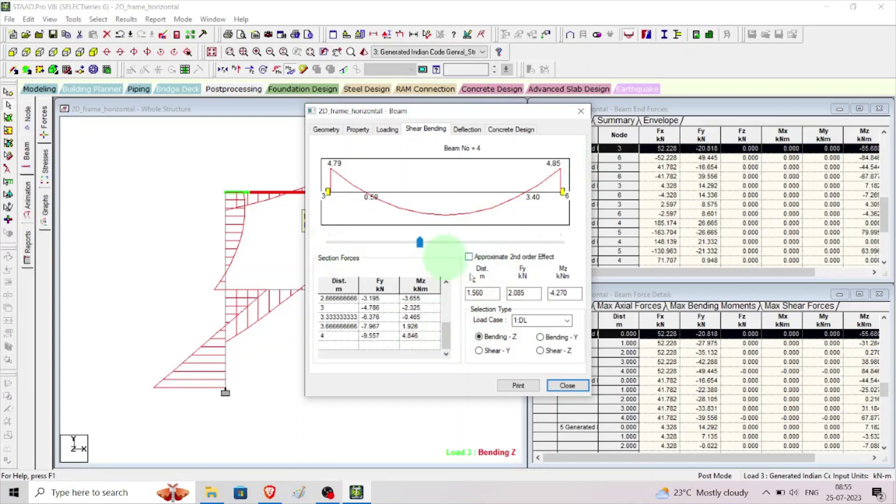
pyautogui.click(404, 243)
pyautogui.click(511, 293)
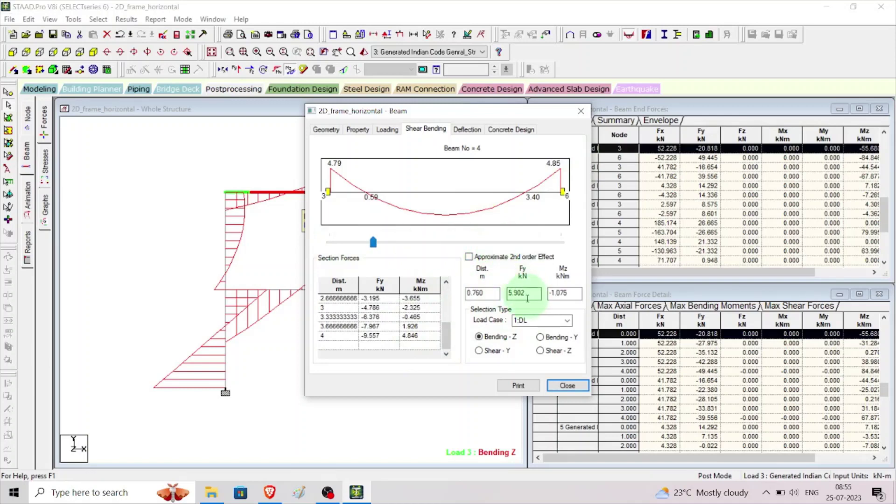
# Review the top beam's Bending-Z diagram for generated load combinations 5 and 4, and close the beam details
pyautogui.click(541, 320)
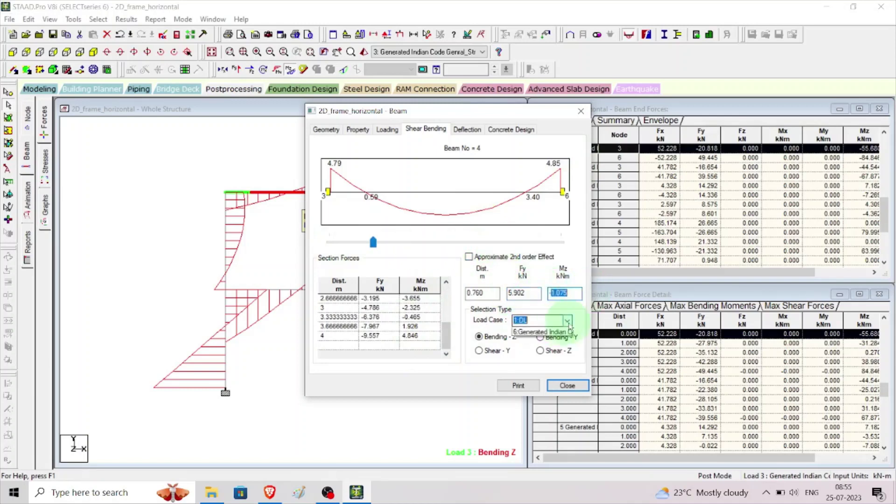
pyautogui.click(541, 361)
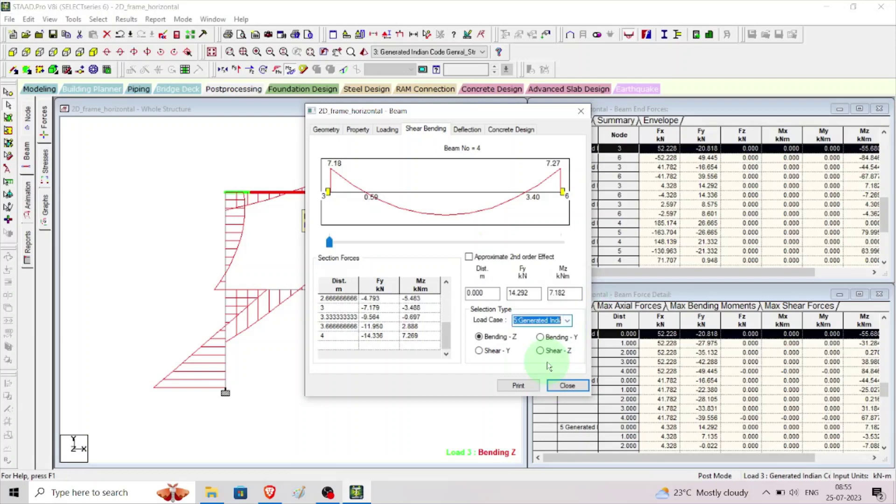
pyautogui.click(567, 320)
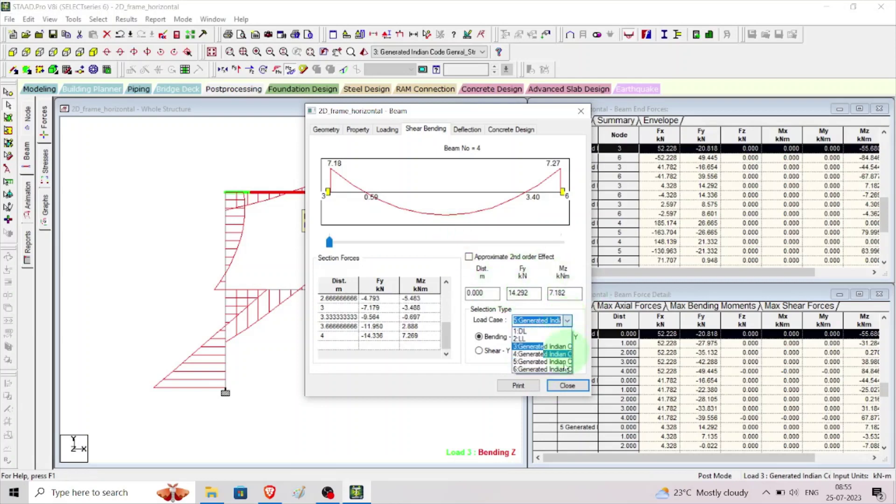
pyautogui.click(555, 354)
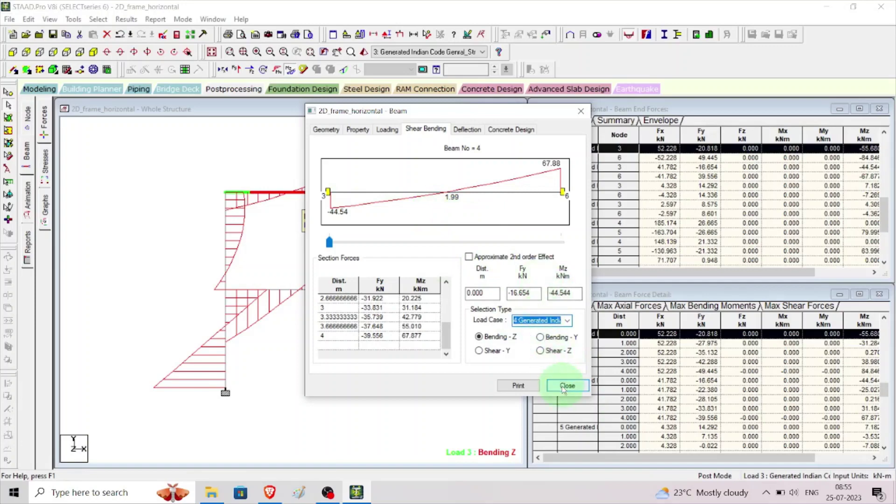
pyautogui.click(566, 387)
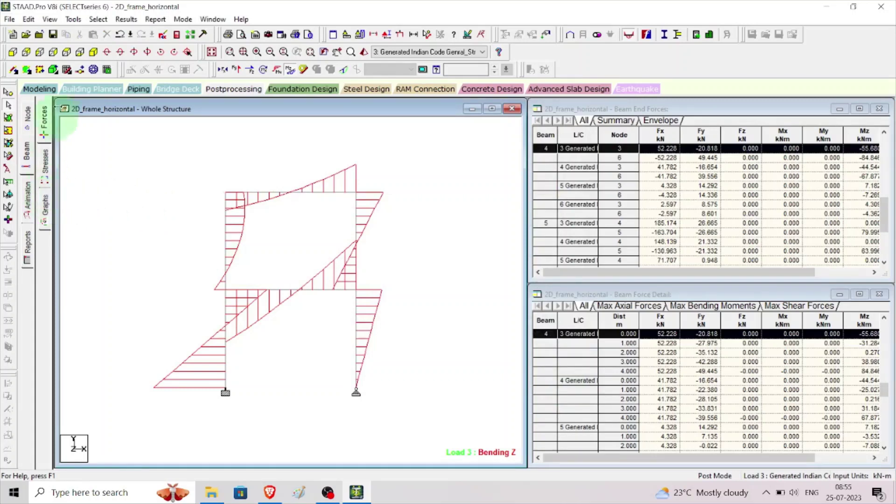
# Annotate the bending diagram of the whole structure with the maximum bending values and clear the beam selection
pyautogui.click(128, 21)
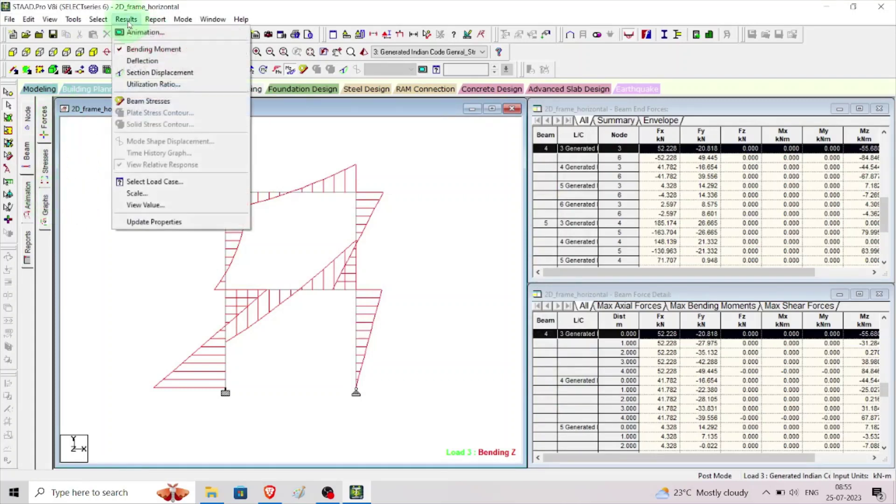
pyautogui.click(167, 205)
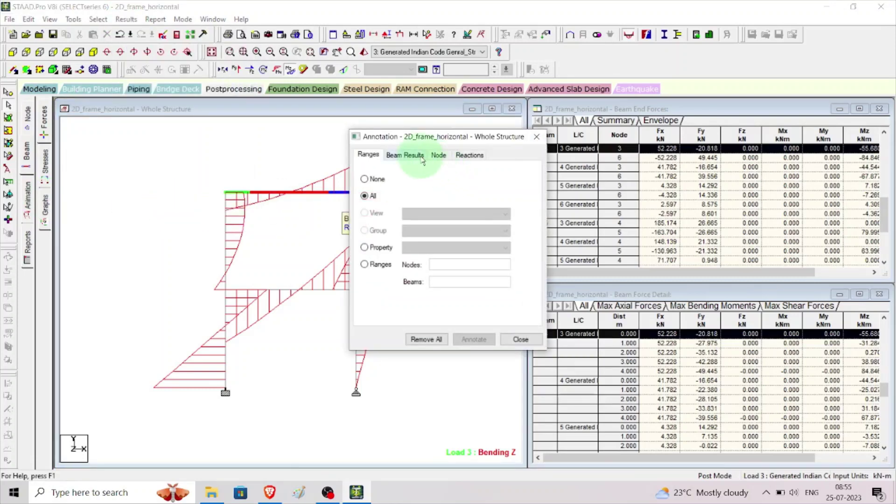
pyautogui.click(405, 155)
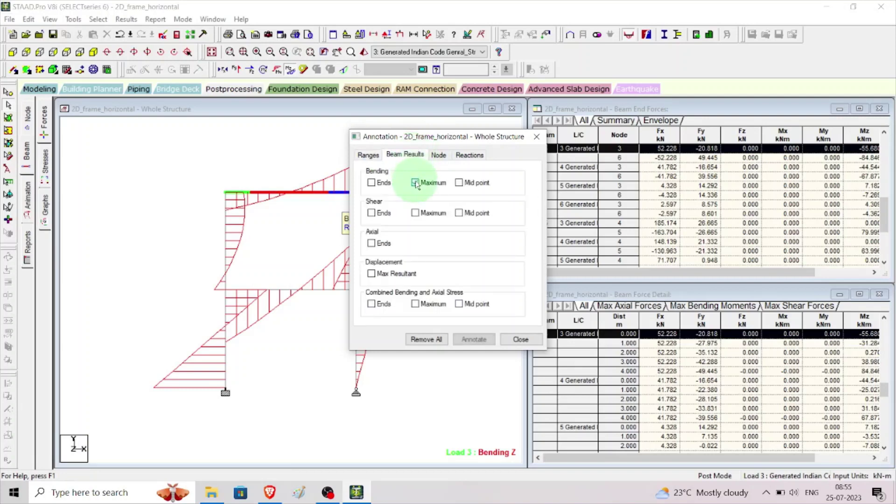
pyautogui.click(482, 344)
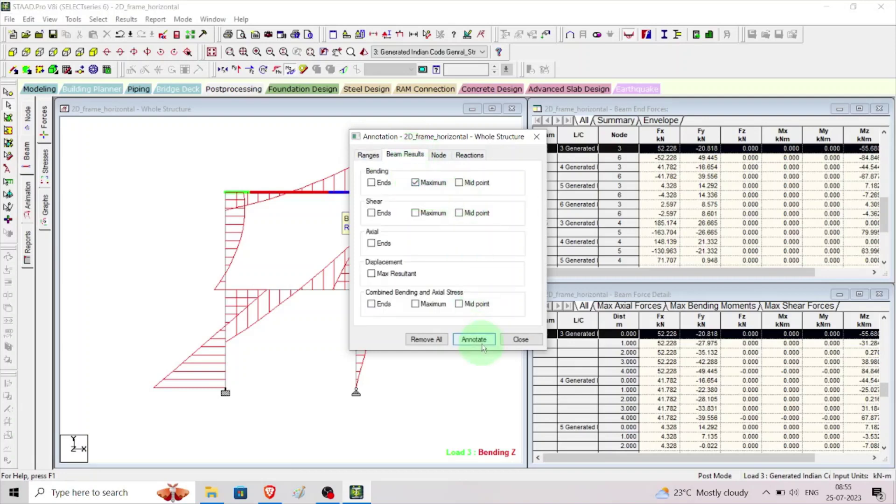
pyautogui.moveTo(433, 136)
pyautogui.mouseDown()
pyautogui.moveTo(665, 115)
pyautogui.moveTo(589, 106)
pyautogui.mouseUp()
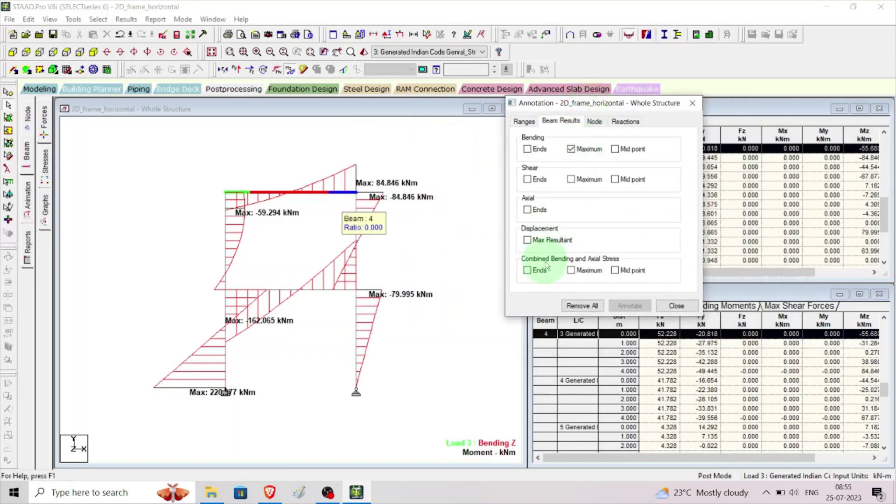
pyautogui.click(676, 305)
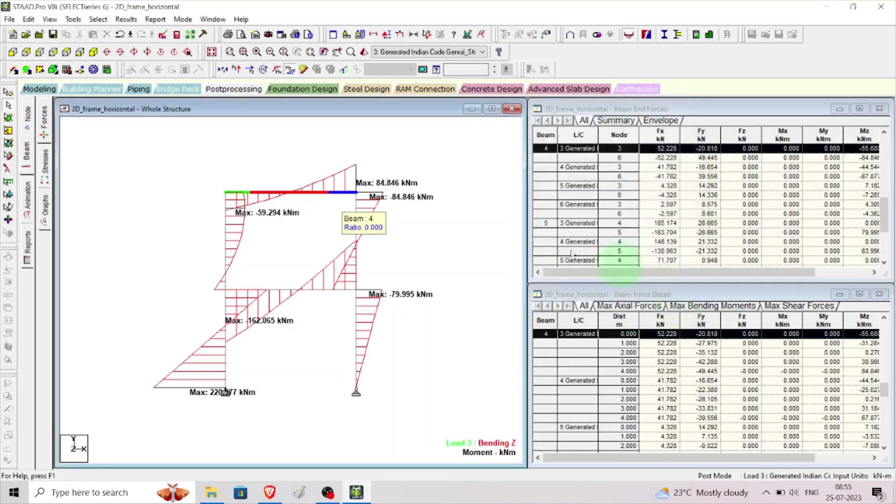
pyautogui.click(306, 163)
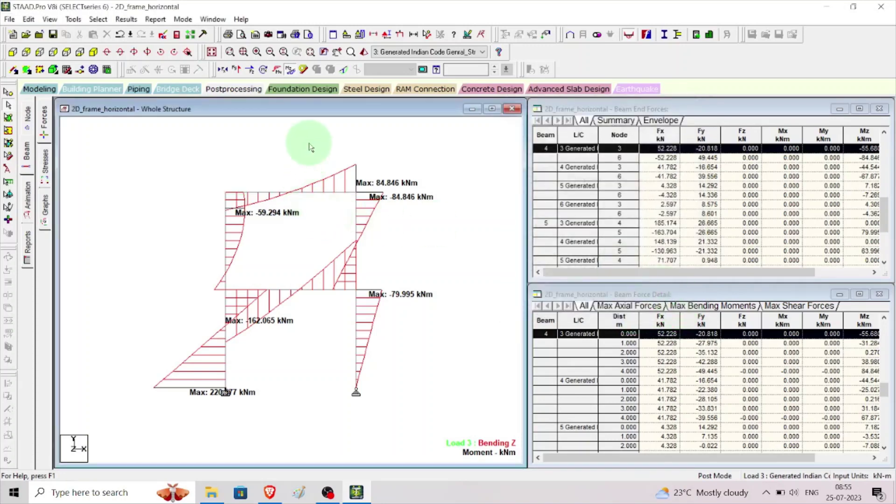
# Replace the Bending zz diagram with the Shear yy diagram for load case 3, drawn in Fill style
pyautogui.rightClick(310, 148)
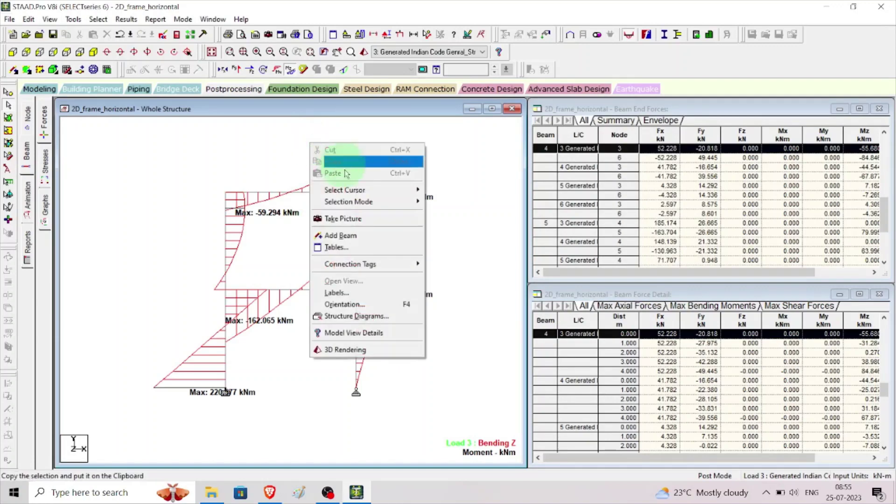
pyautogui.click(362, 294)
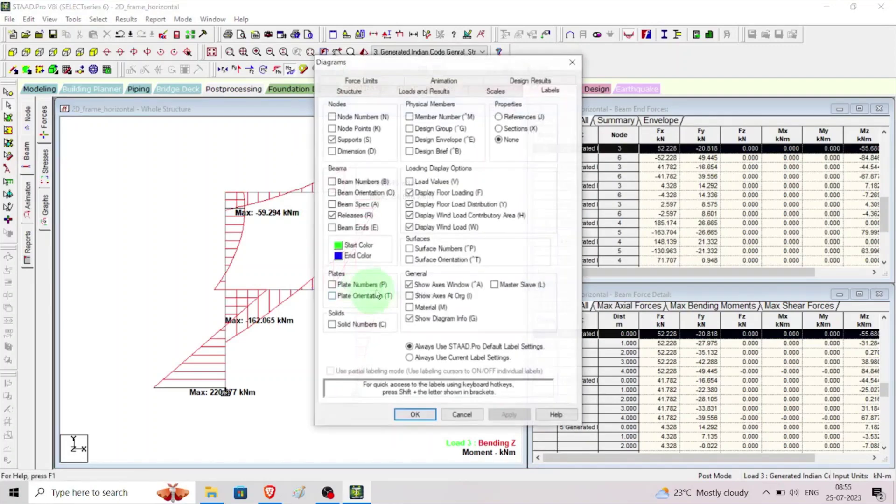
pyautogui.click(448, 93)
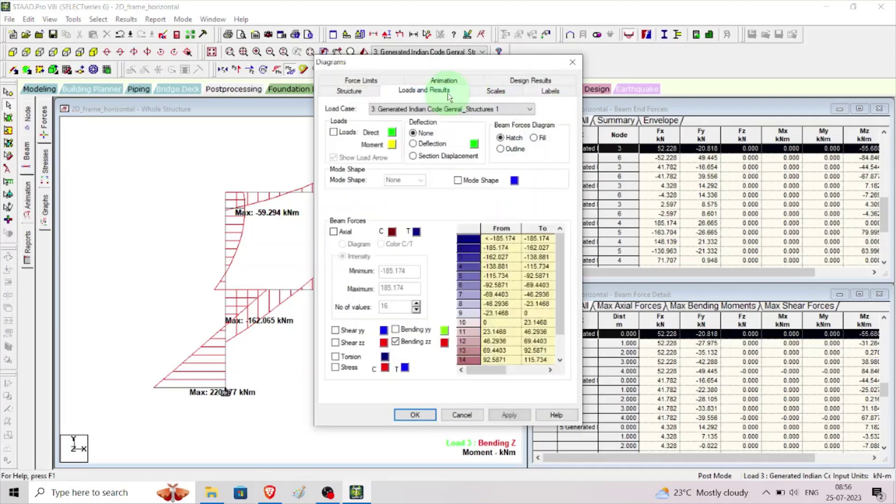
pyautogui.click(535, 140)
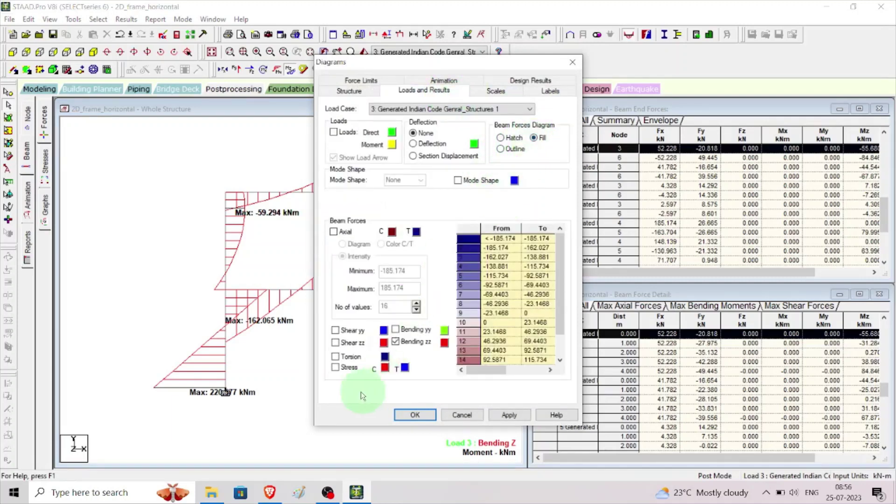
pyautogui.click(335, 330)
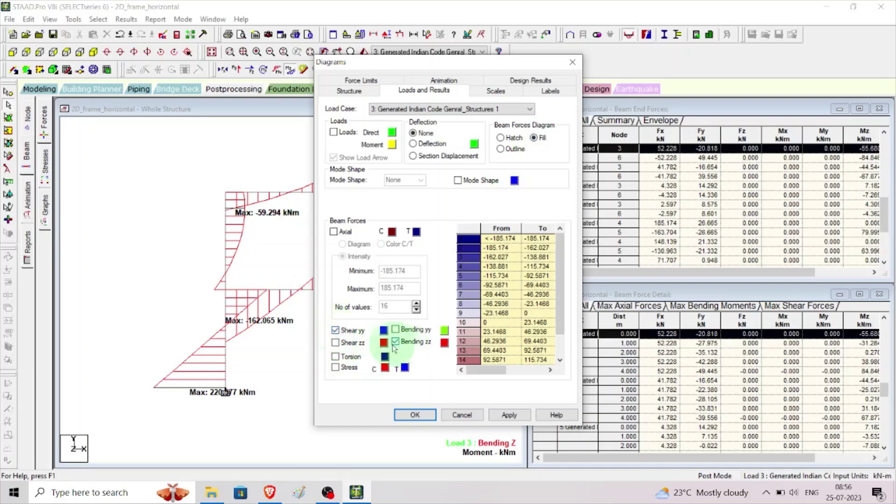
pyautogui.click(395, 343)
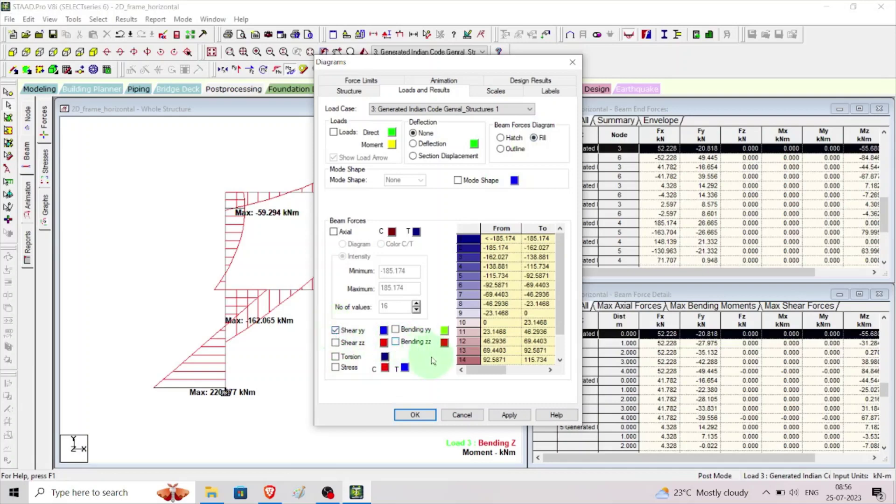
pyautogui.click(513, 416)
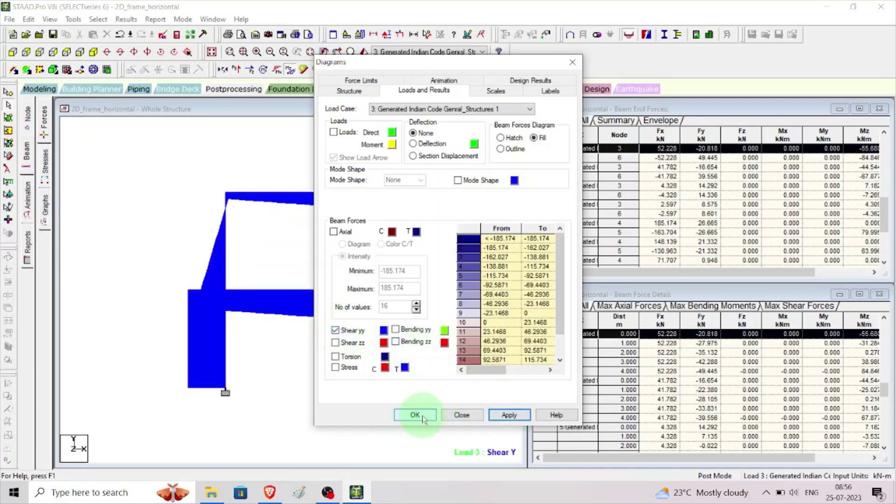
pyautogui.click(423, 415)
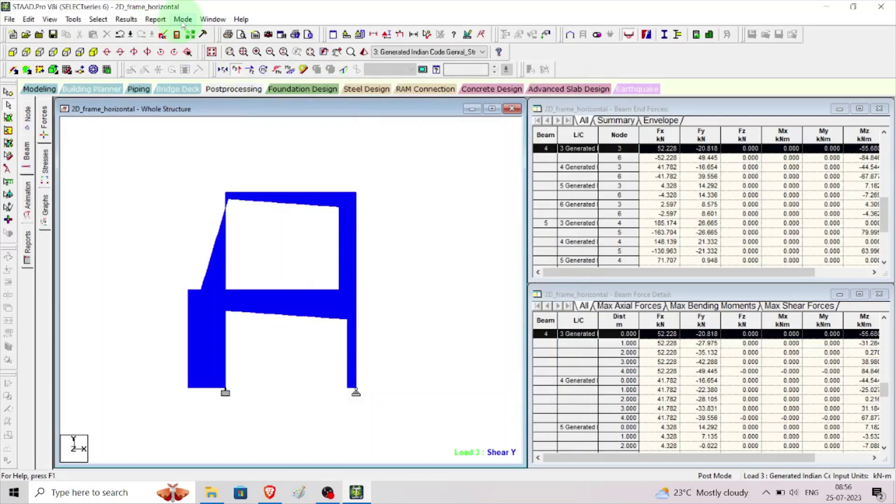
# Annotate the whole structure's shear diagram with maximum shear values instead of maximum bending, examine them, and remove all annotations
pyautogui.click(126, 20)
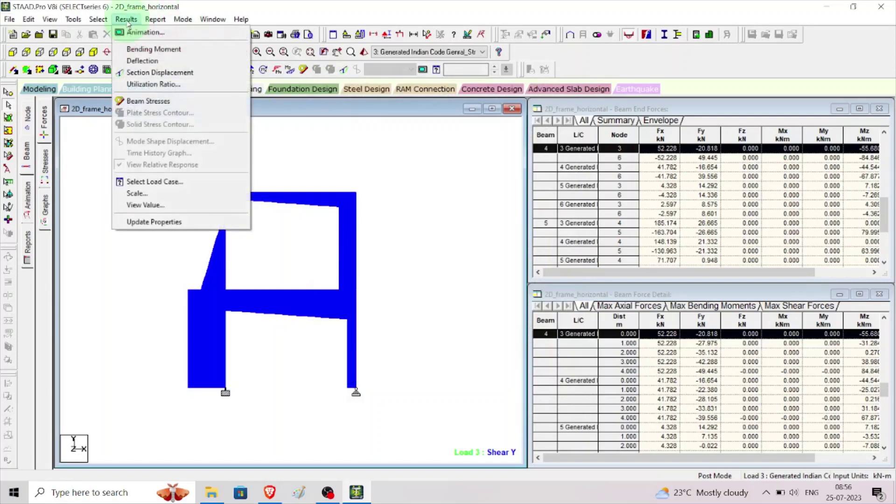
pyautogui.click(150, 205)
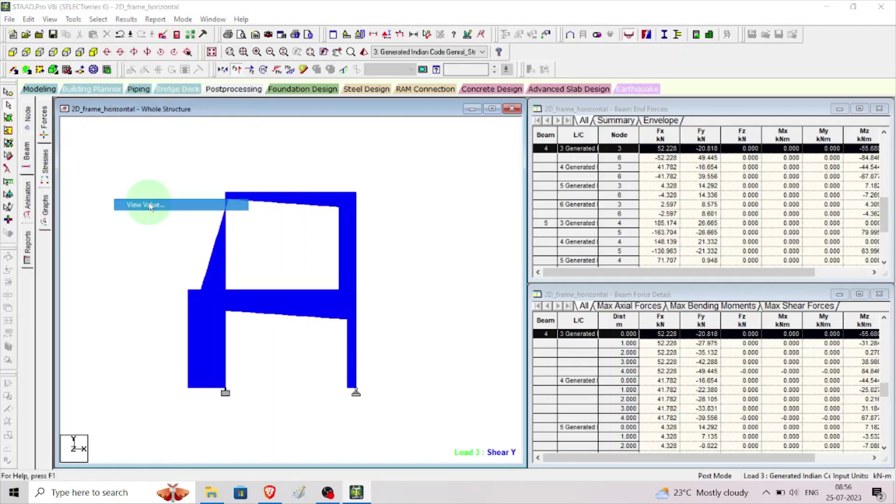
pyautogui.click(413, 157)
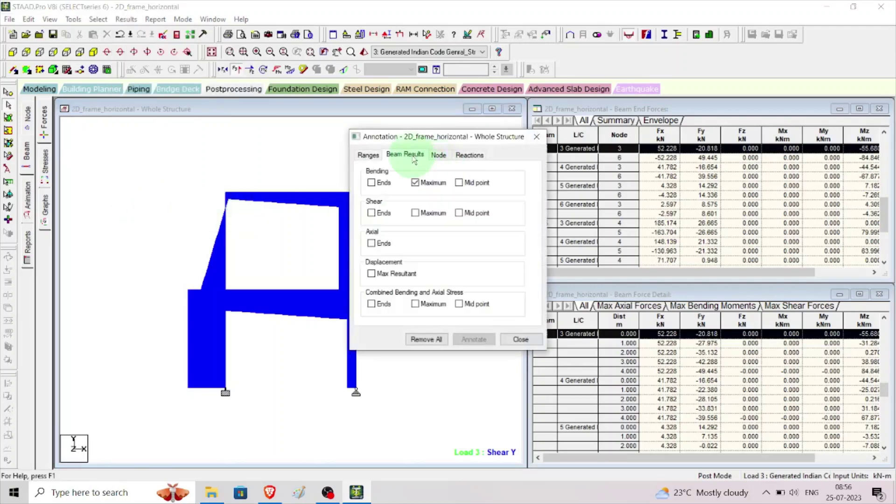
pyautogui.click(415, 183)
pyautogui.click(417, 214)
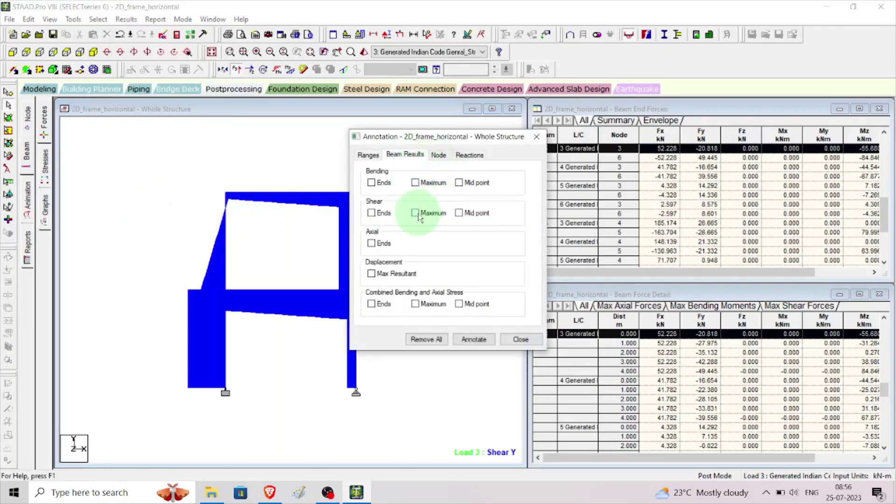
pyautogui.click(474, 339)
pyautogui.moveTo(461, 138)
pyautogui.mouseDown()
pyautogui.moveTo(693, 44)
pyautogui.moveTo(711, 91)
pyautogui.mouseUp()
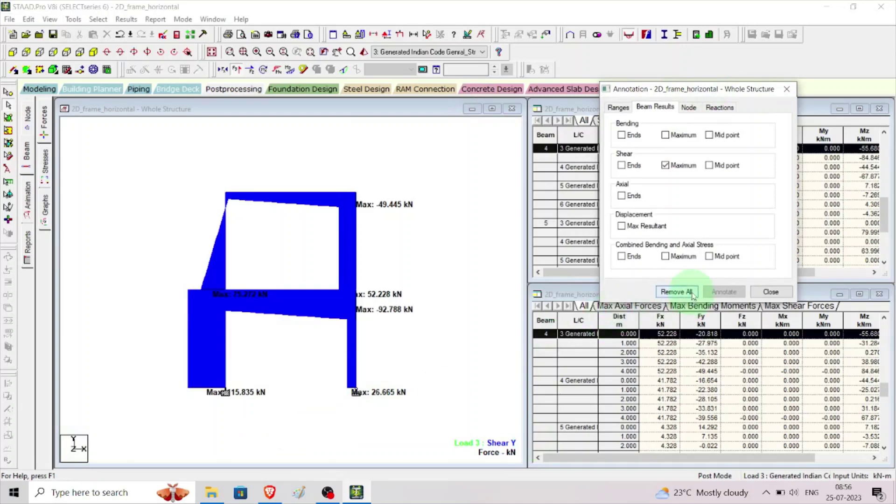
pyautogui.click(676, 292)
pyautogui.click(763, 292)
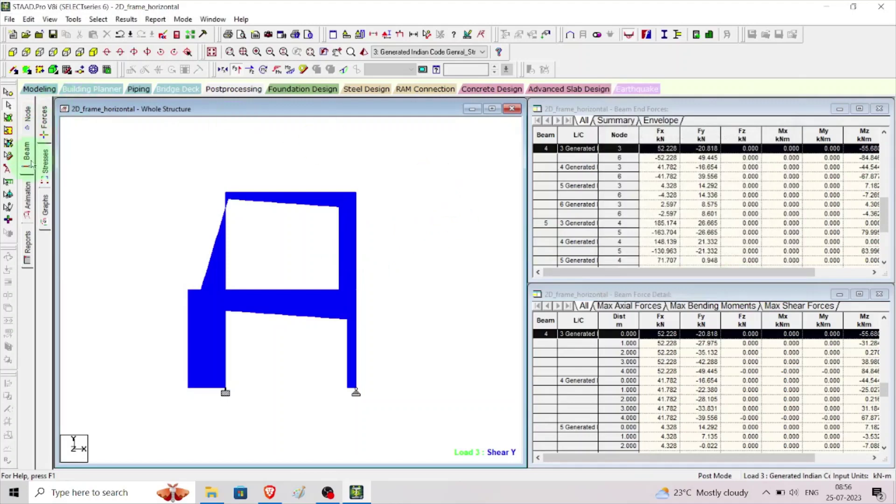
# Animate the frame's section displacement for load case 3 with a displacement scale of 10 mm per m
pyautogui.click(29, 209)
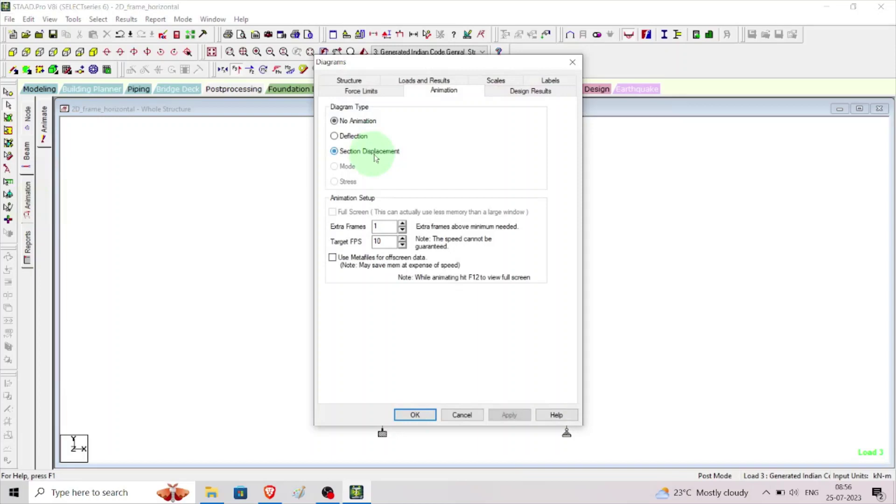
pyautogui.click(514, 84)
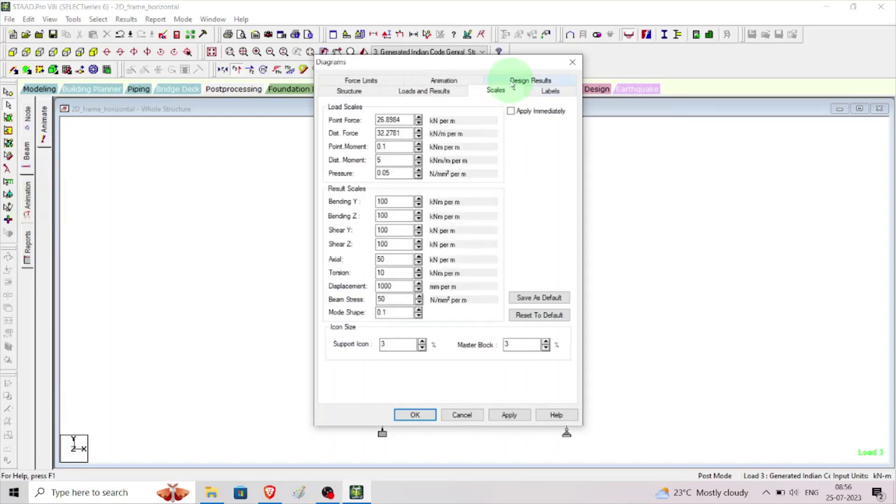
pyautogui.click(397, 286)
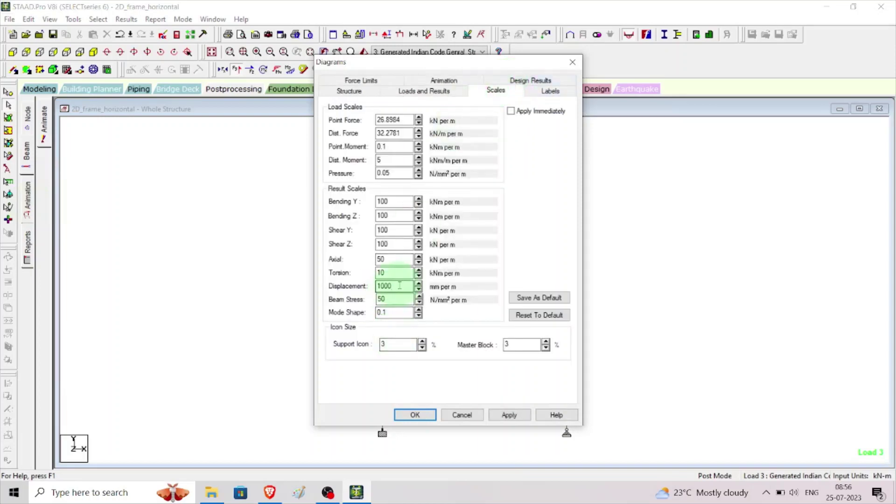
pyautogui.click(255, 281)
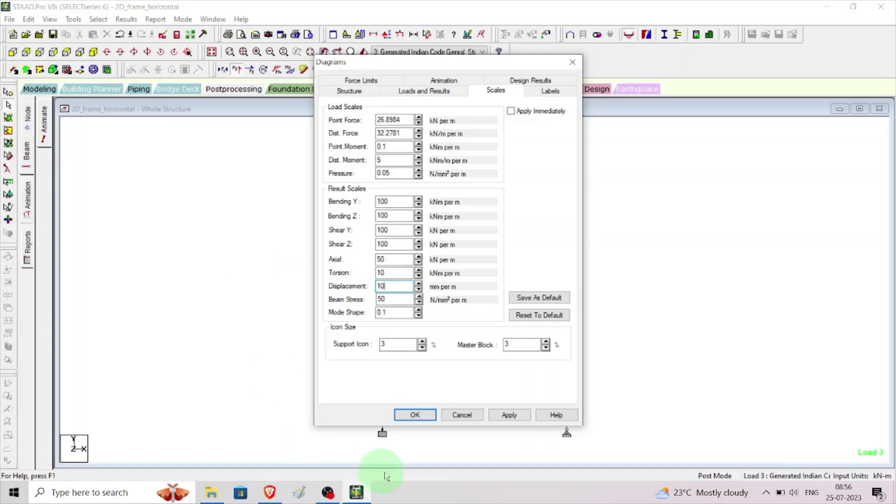
pyautogui.click(508, 415)
pyautogui.click(412, 417)
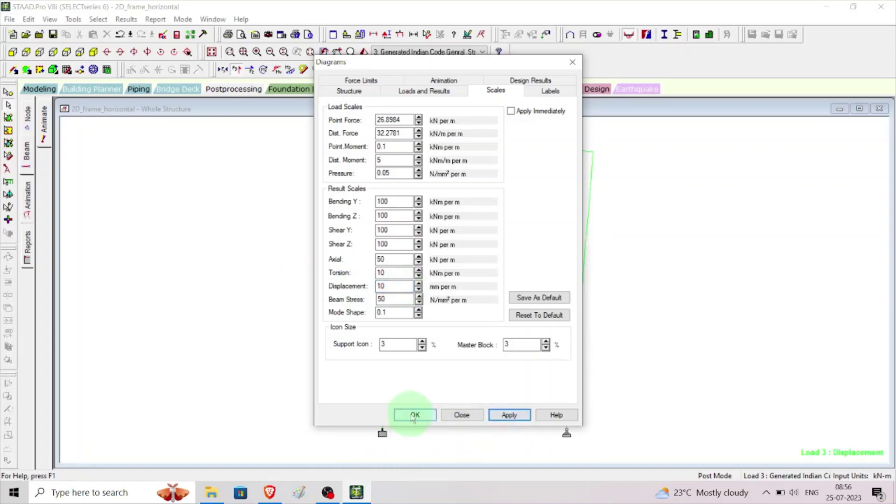